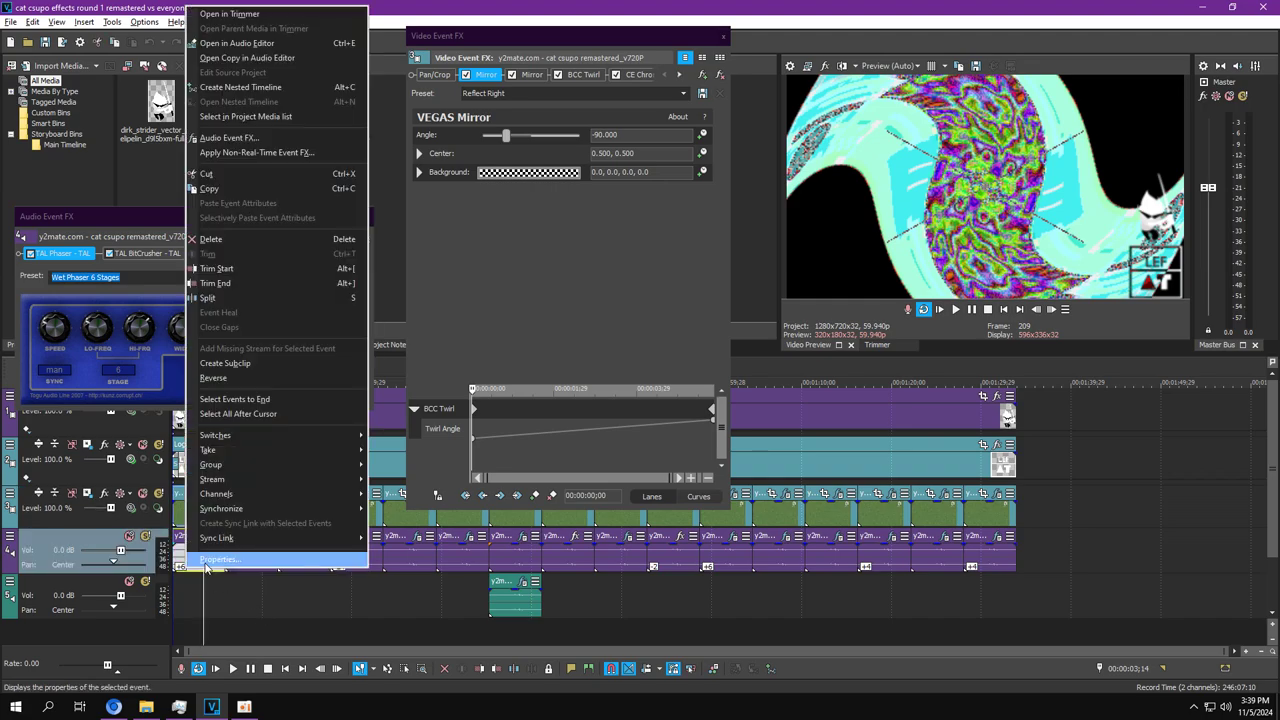
Review the first clip's audio event properties and its Pan/Crop, Mirror, TAL BitCrusher and BCC Twirl settings.
{"action": "left_click", "coordinate": [230, 537]}
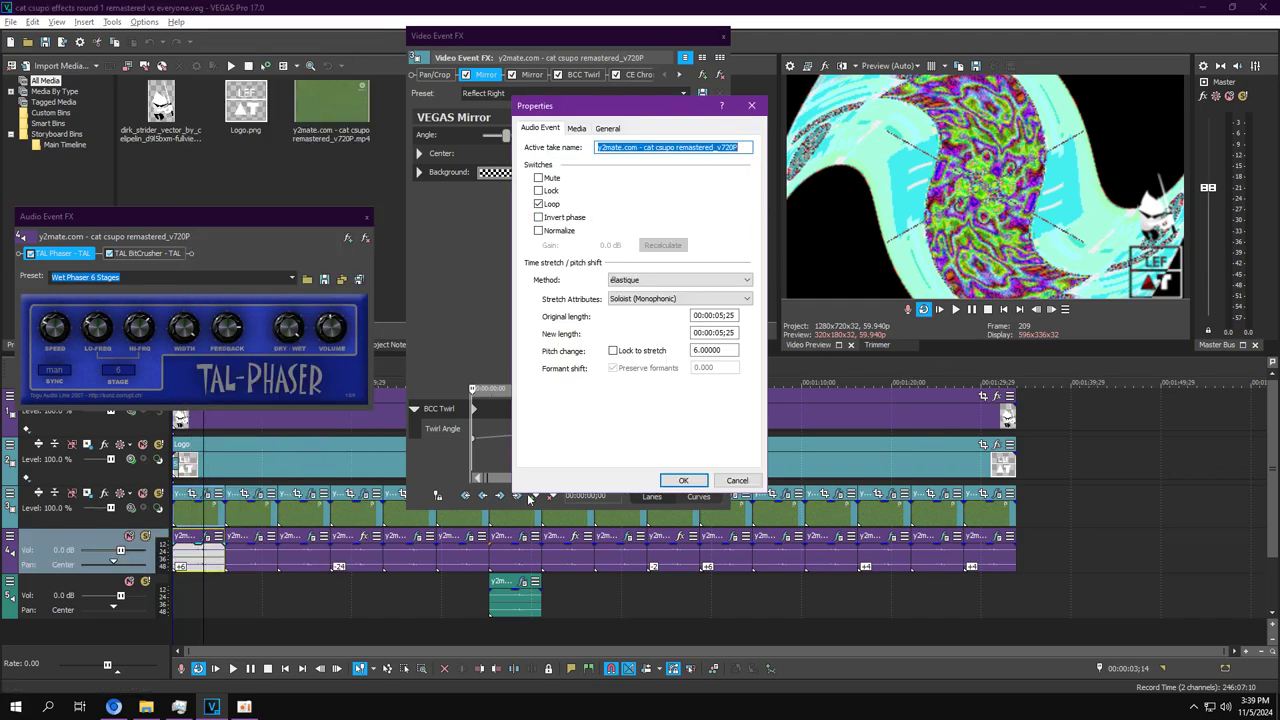
{"action": "left_click", "coordinate": [683, 481]}
{"action": "left_click", "coordinate": [435, 75]}
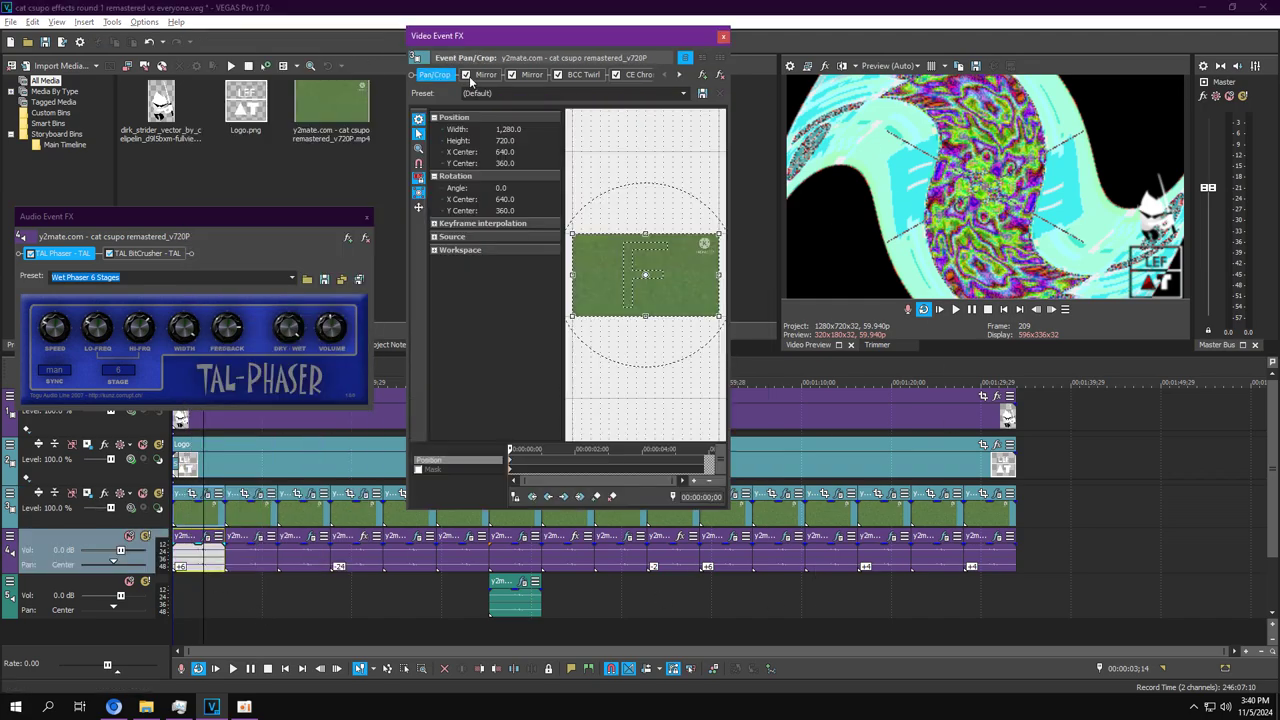
{"action": "left_click", "coordinate": [480, 75]}
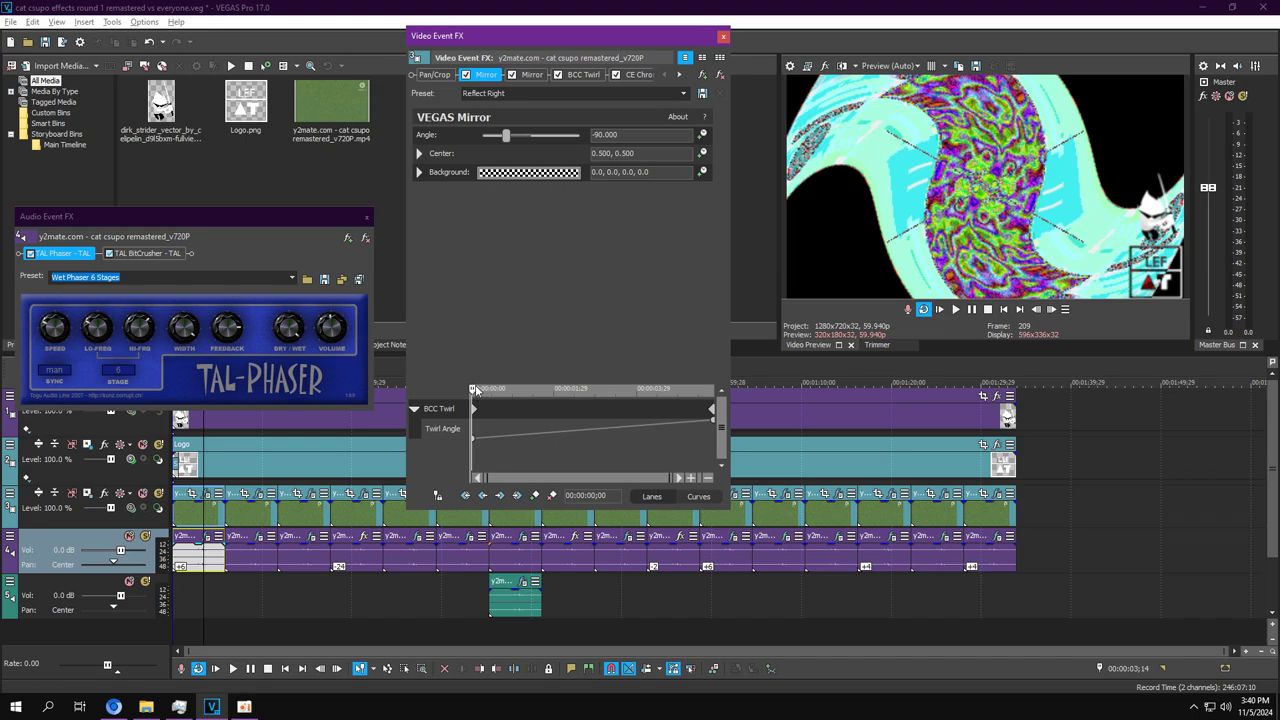
{"action": "left_click", "coordinate": [531, 75]}
{"action": "left_click", "coordinate": [132, 255]}
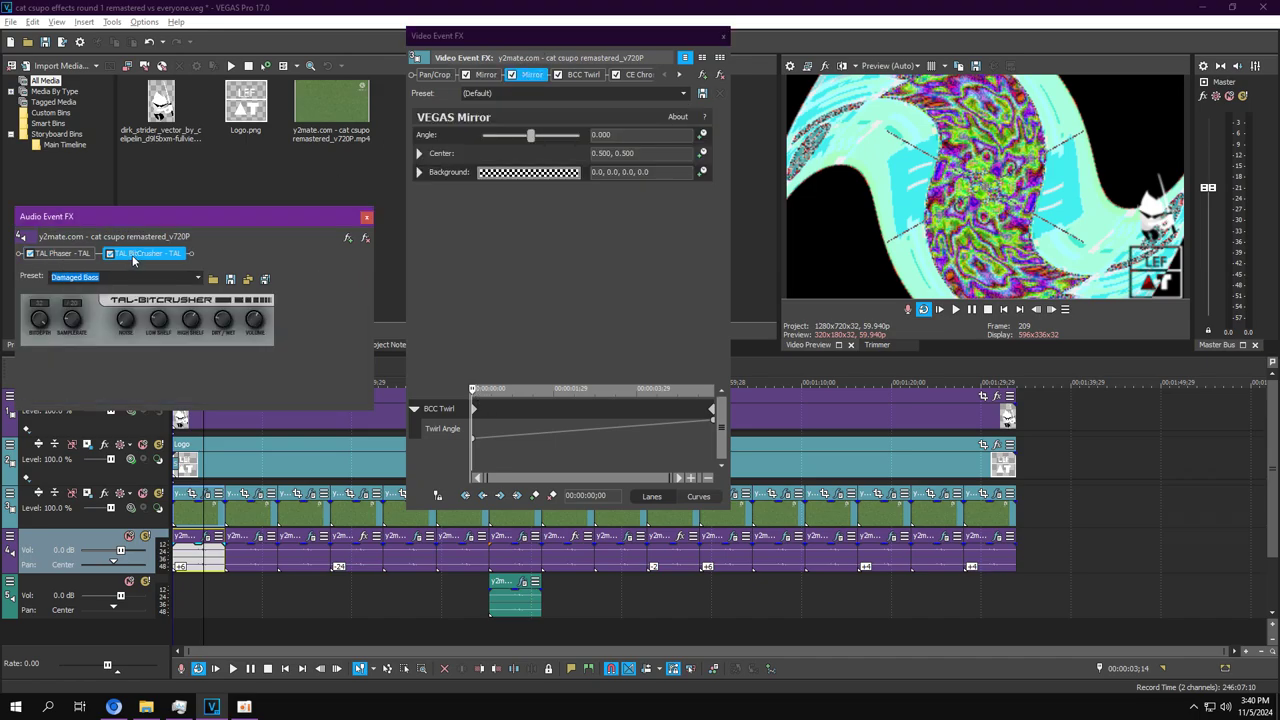
{"action": "left_click", "coordinate": [594, 75]}
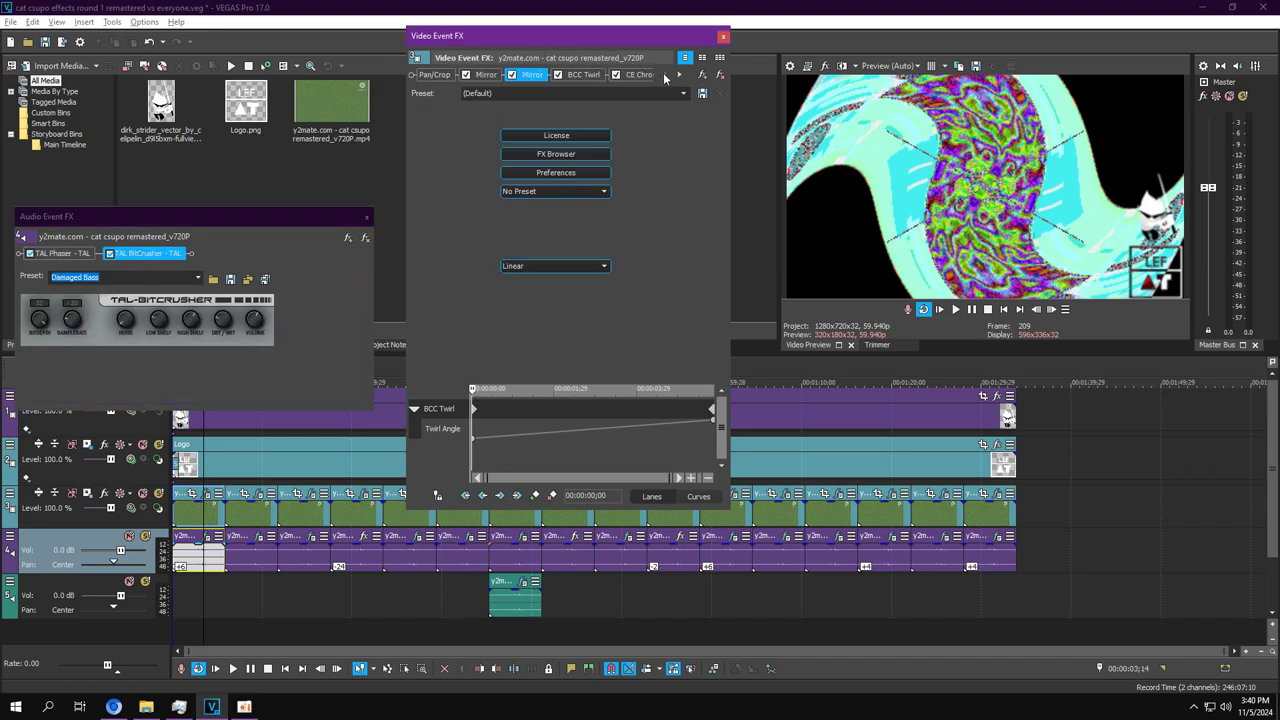
{"action": "left_click_drag", "start_coordinate": [605, 35], "coordinate": [606, 5]}
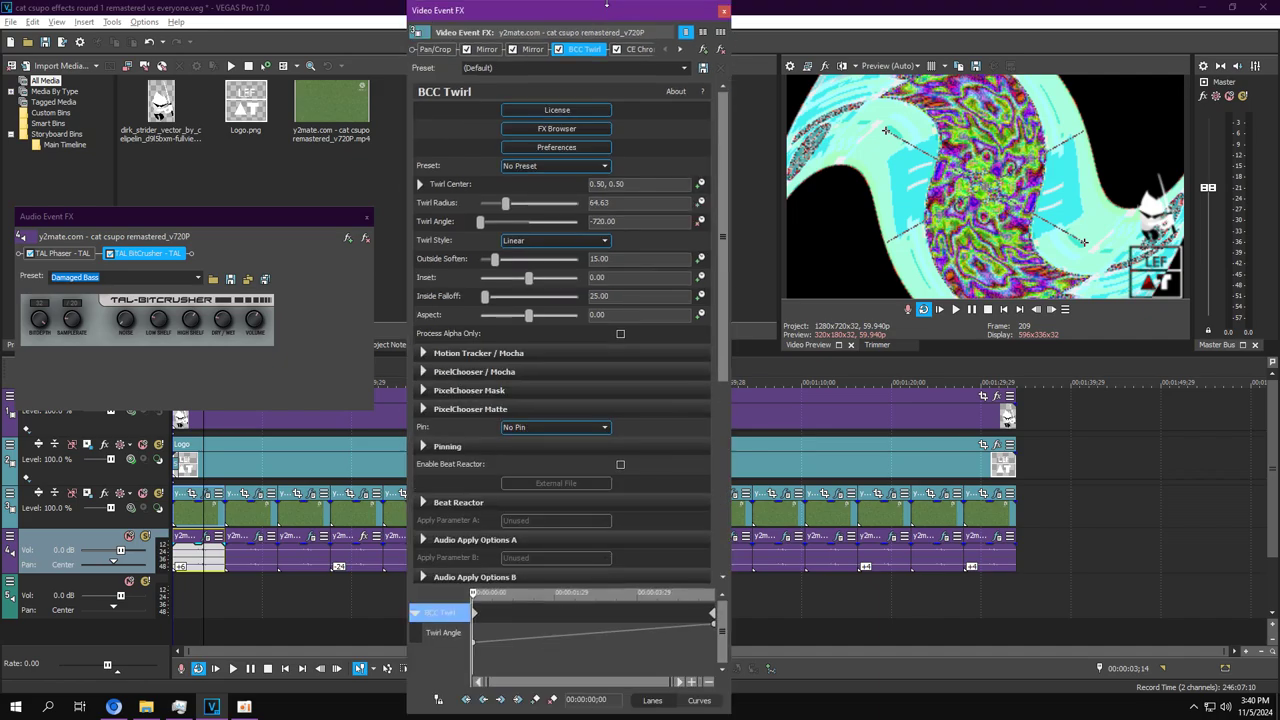
Expand and review the first clip's CE ChromaWarp settings, including Channel Shift and Extras, and close both effect windows.
{"action": "left_click", "coordinate": [680, 50]}
{"action": "left_click", "coordinate": [568, 49]}
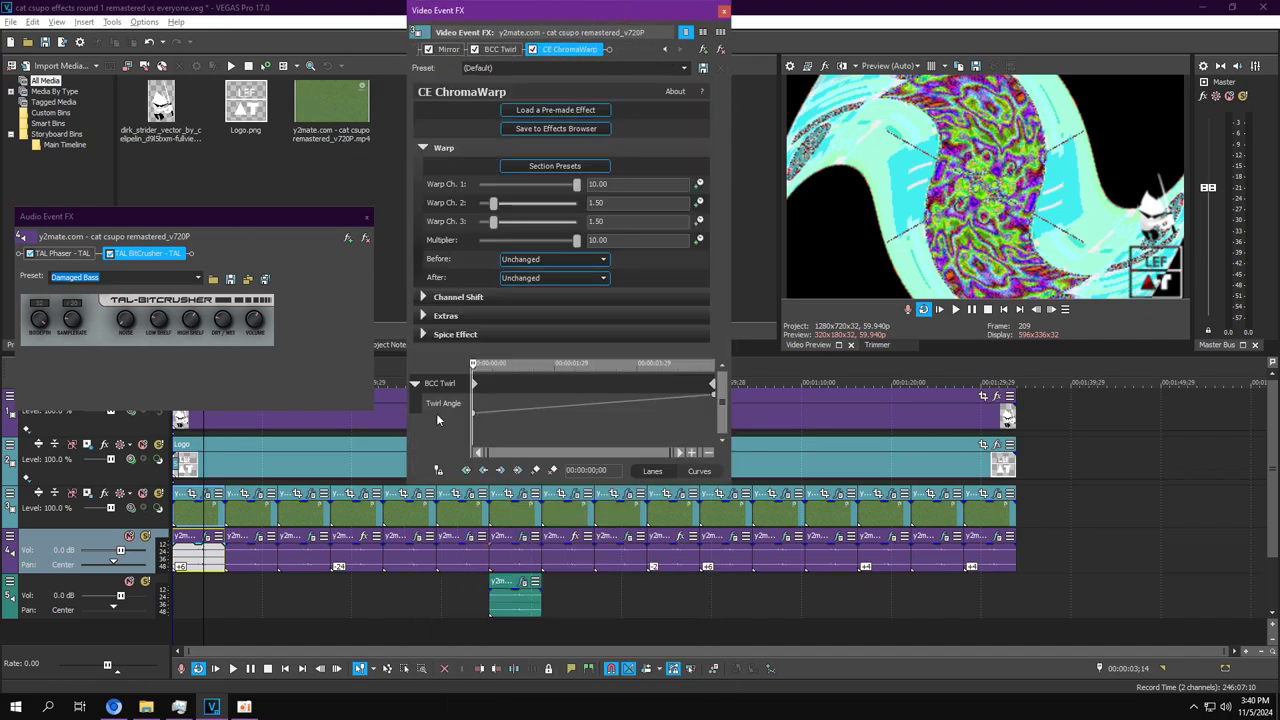
{"action": "left_click", "coordinate": [427, 317]}
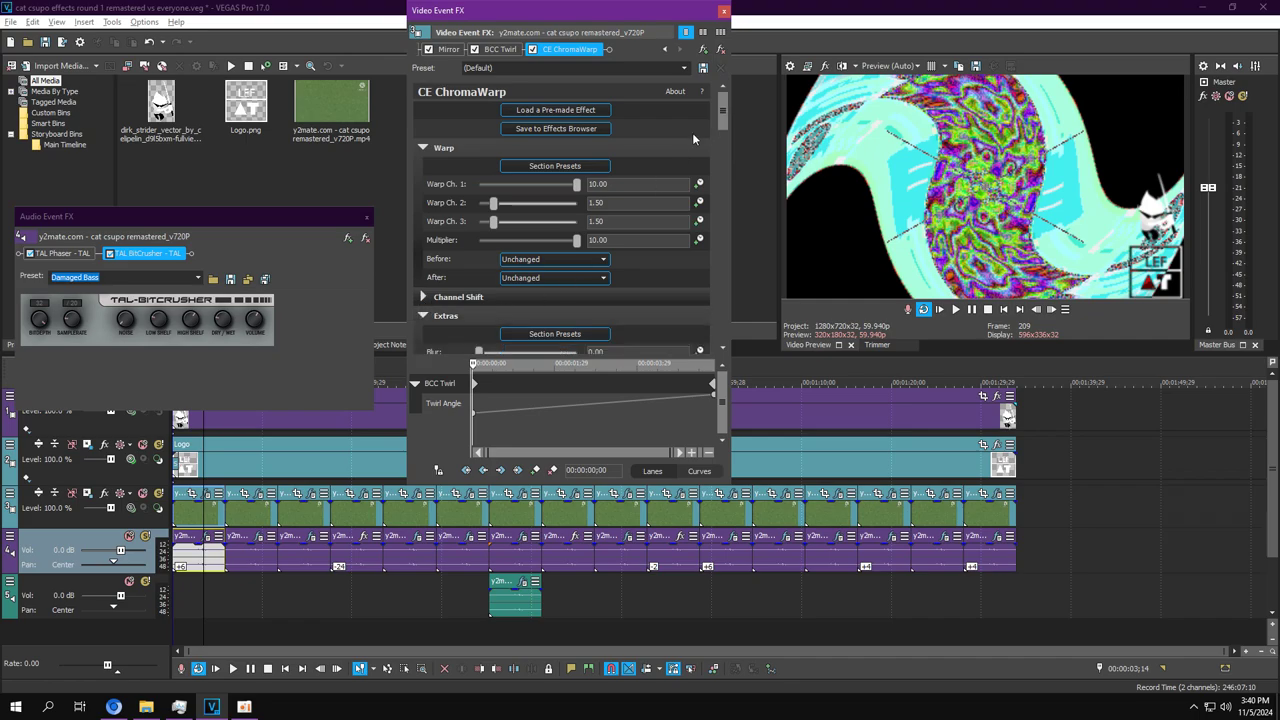
{"action": "left_click", "coordinate": [422, 297]}
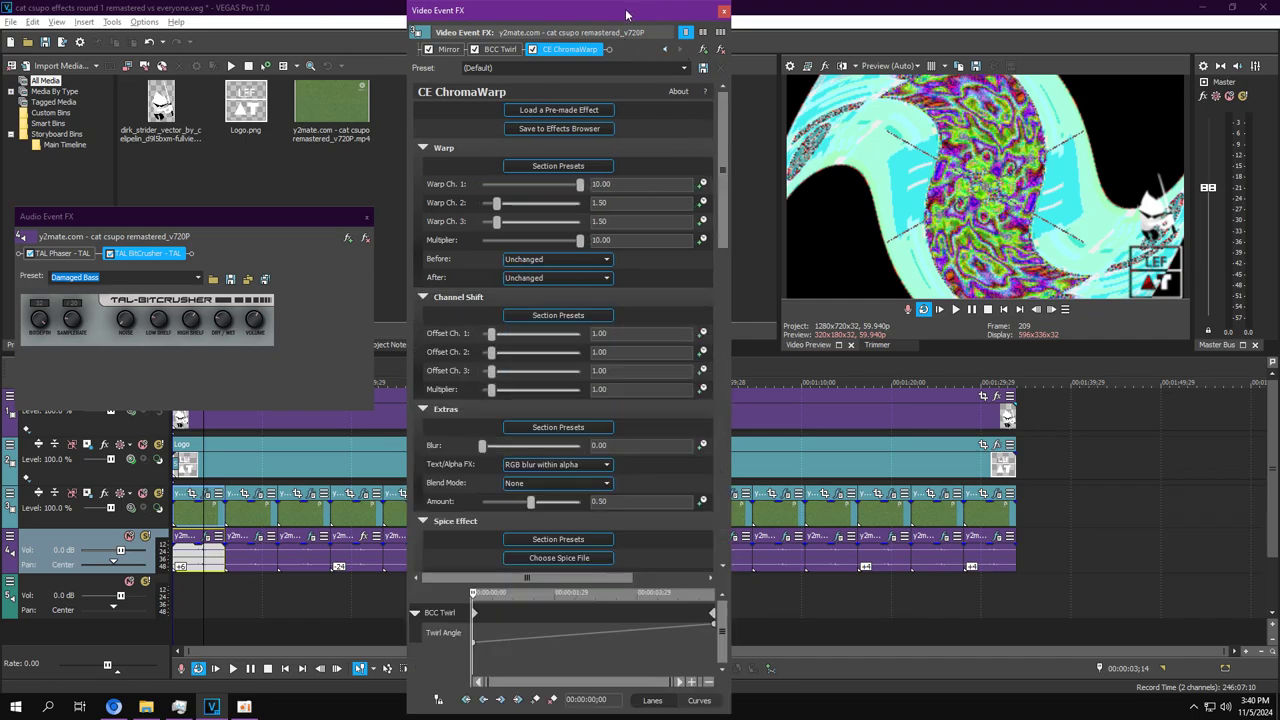
{"action": "scroll", "coordinate": [445, 497], "scroll_direction": "down", "scroll_amount": 3}
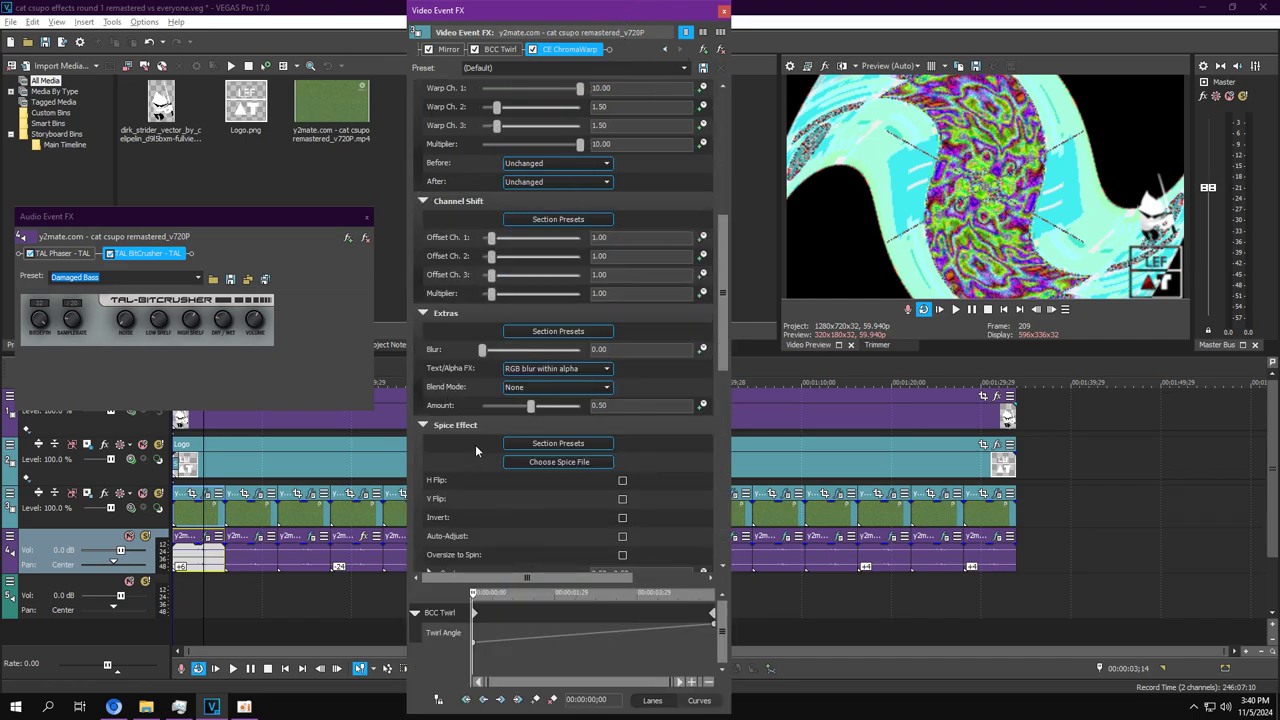
{"action": "left_click", "coordinate": [478, 444]}
{"action": "scroll", "coordinate": [484, 444], "scroll_direction": "down", "scroll_amount": 3}
{"action": "left_click", "coordinate": [365, 218]}
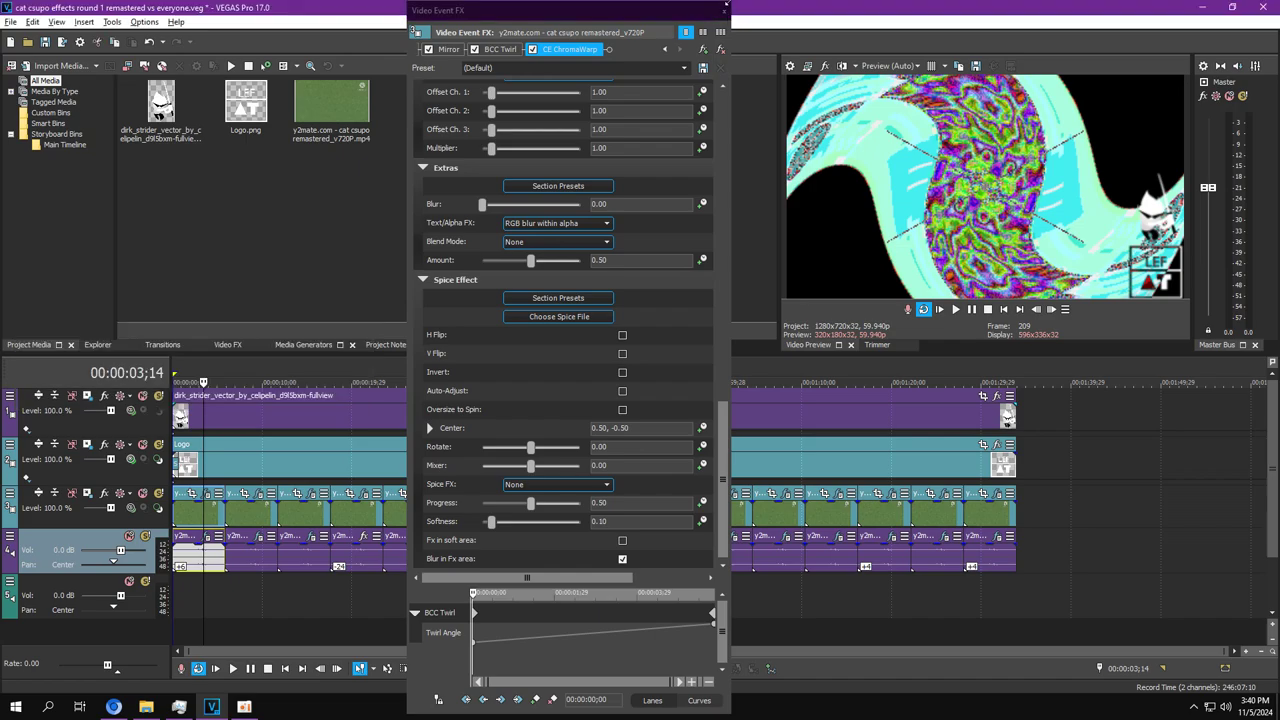
{"action": "left_click", "coordinate": [723, 11]}
Open the second clip's video and audio effect chains and briefly preview its playback.
{"action": "left_click", "coordinate": [237, 622]}
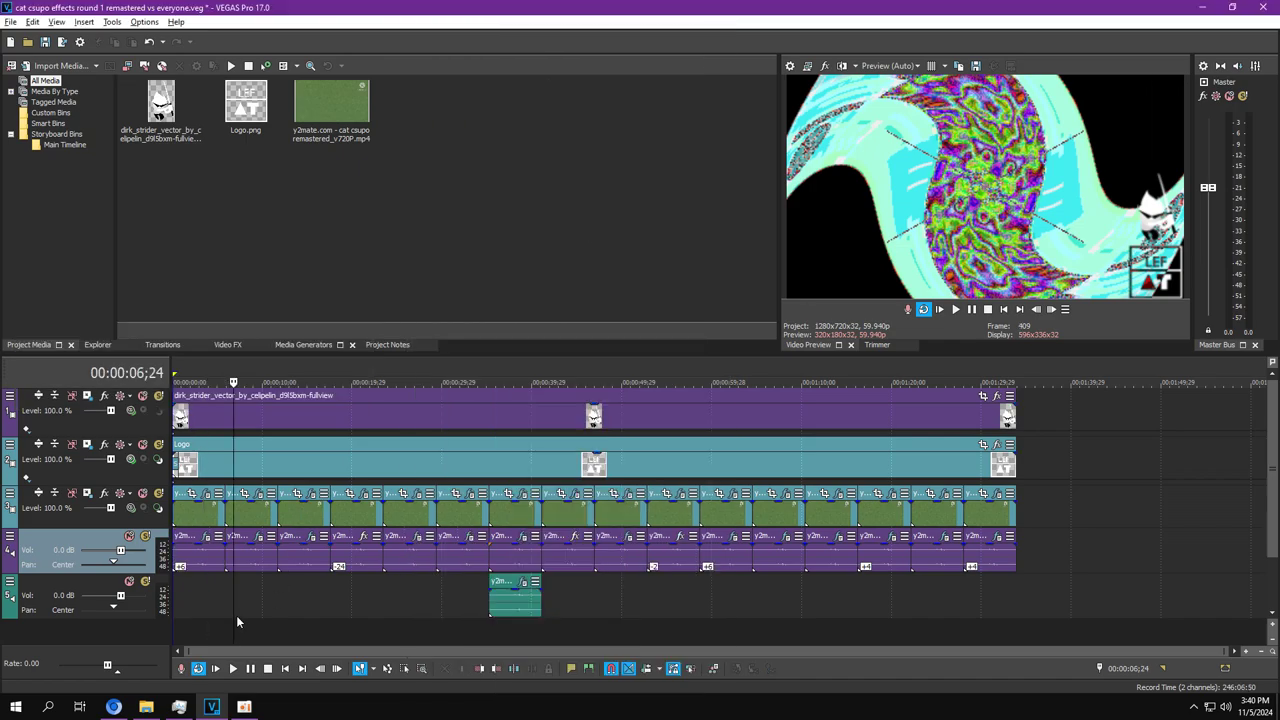
{"action": "left_click", "coordinate": [258, 495]}
{"action": "left_click", "coordinate": [258, 537]}
{"action": "left_click", "coordinate": [955, 309]}
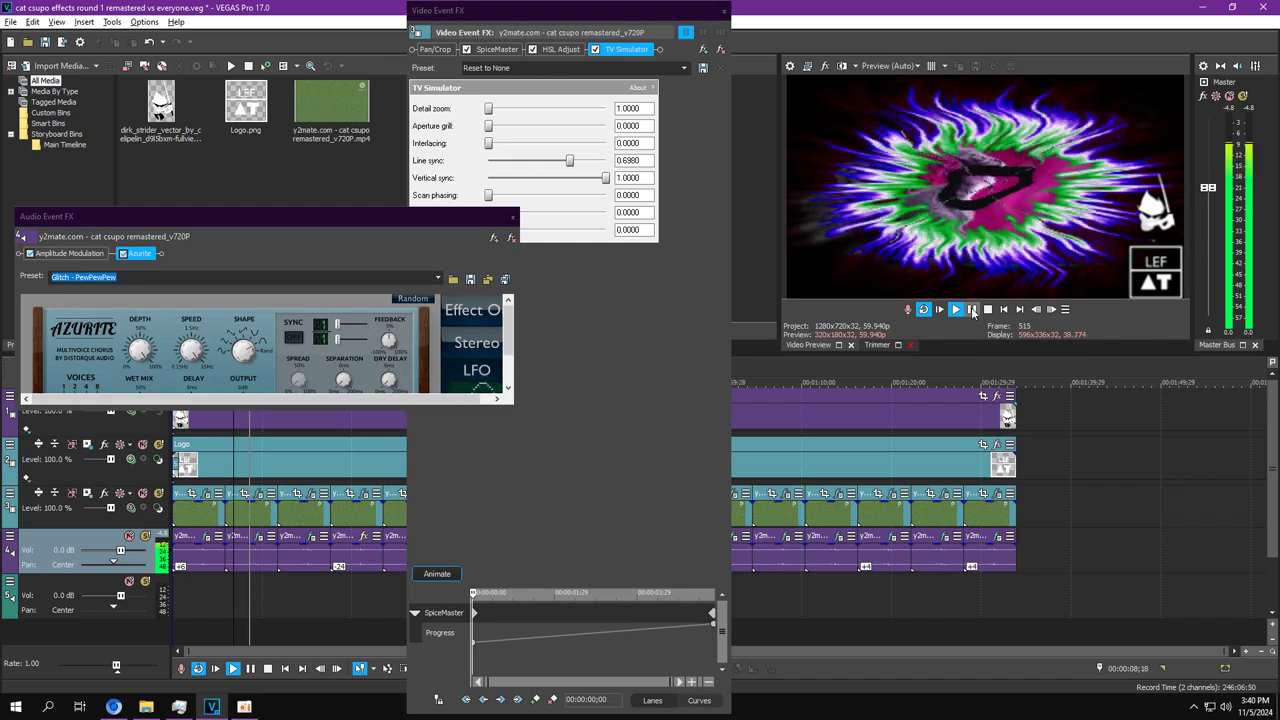
{"action": "left_click", "coordinate": [971, 310]}
Review the second clip's Amplitude Modulation settings, its SpiceMaster values at the first and last keyframes, and its HSL Adjust settings.
{"action": "left_click_drag", "start_coordinate": [162, 220], "coordinate": [209, 150]}
{"action": "left_click", "coordinate": [115, 187]}
{"action": "left_click", "coordinate": [497, 50]}
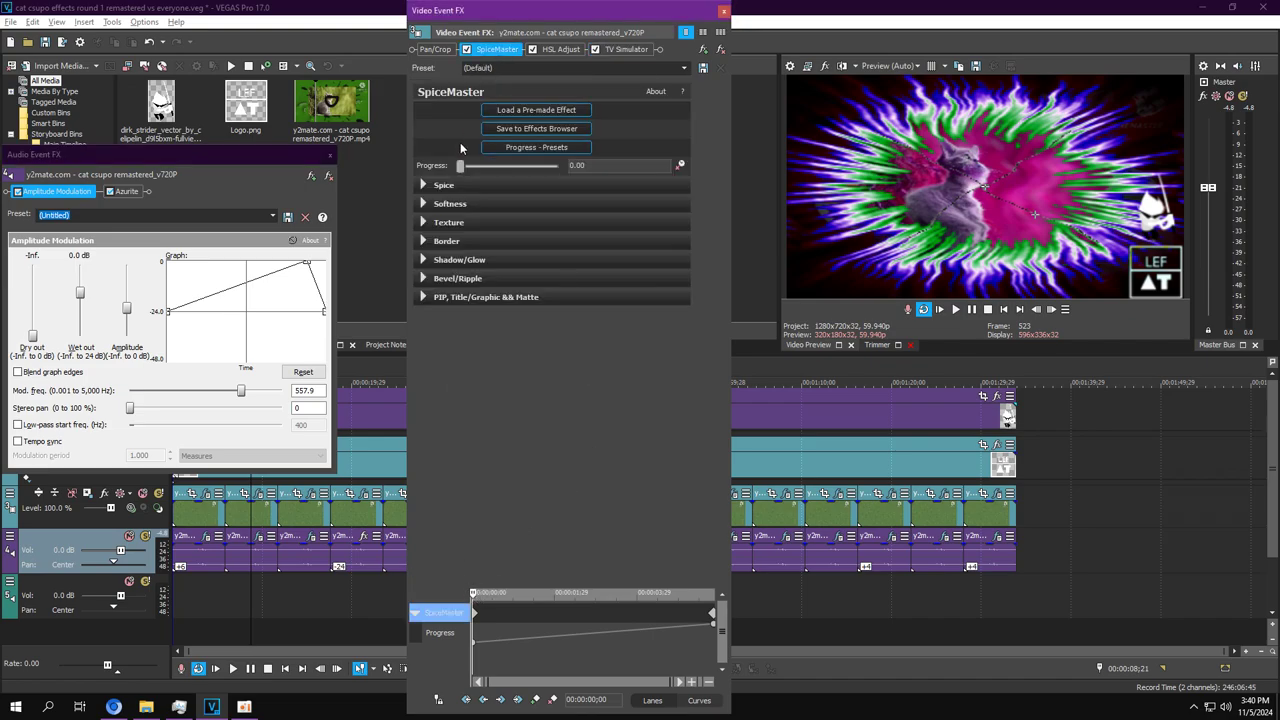
{"action": "left_click_drag", "start_coordinate": [474, 597], "coordinate": [715, 595]}
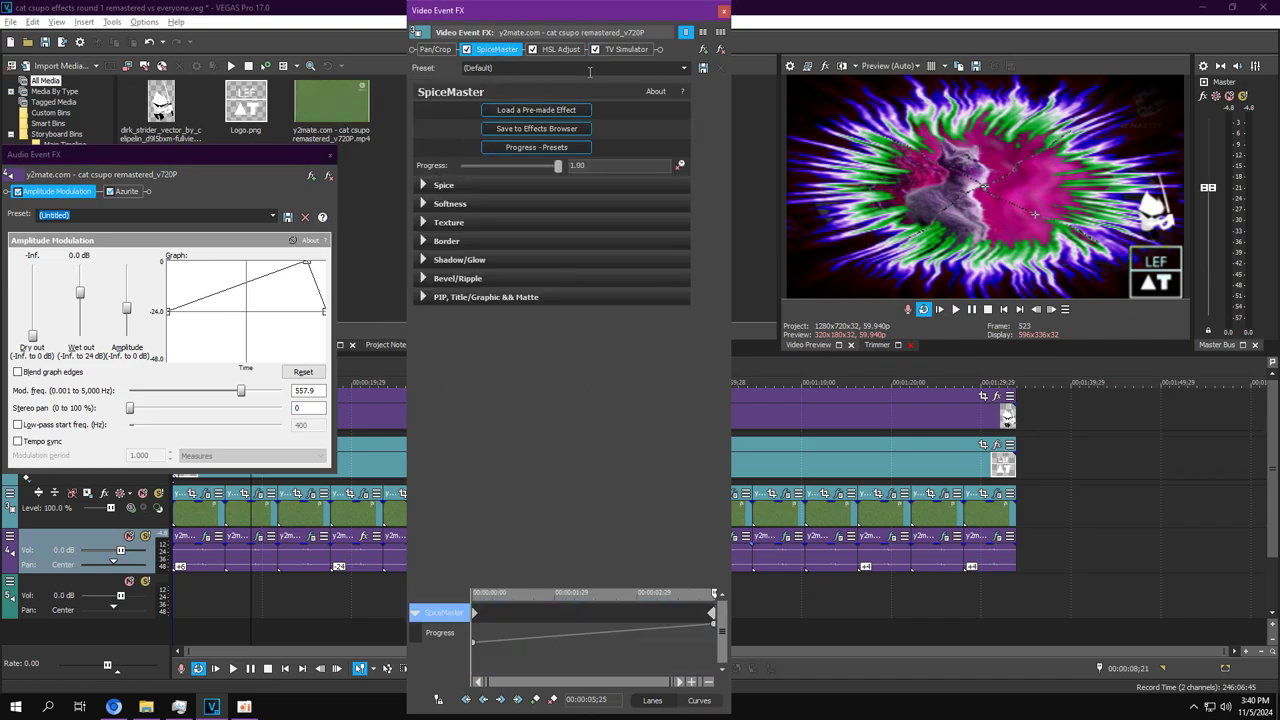
{"action": "left_click", "coordinate": [560, 50]}
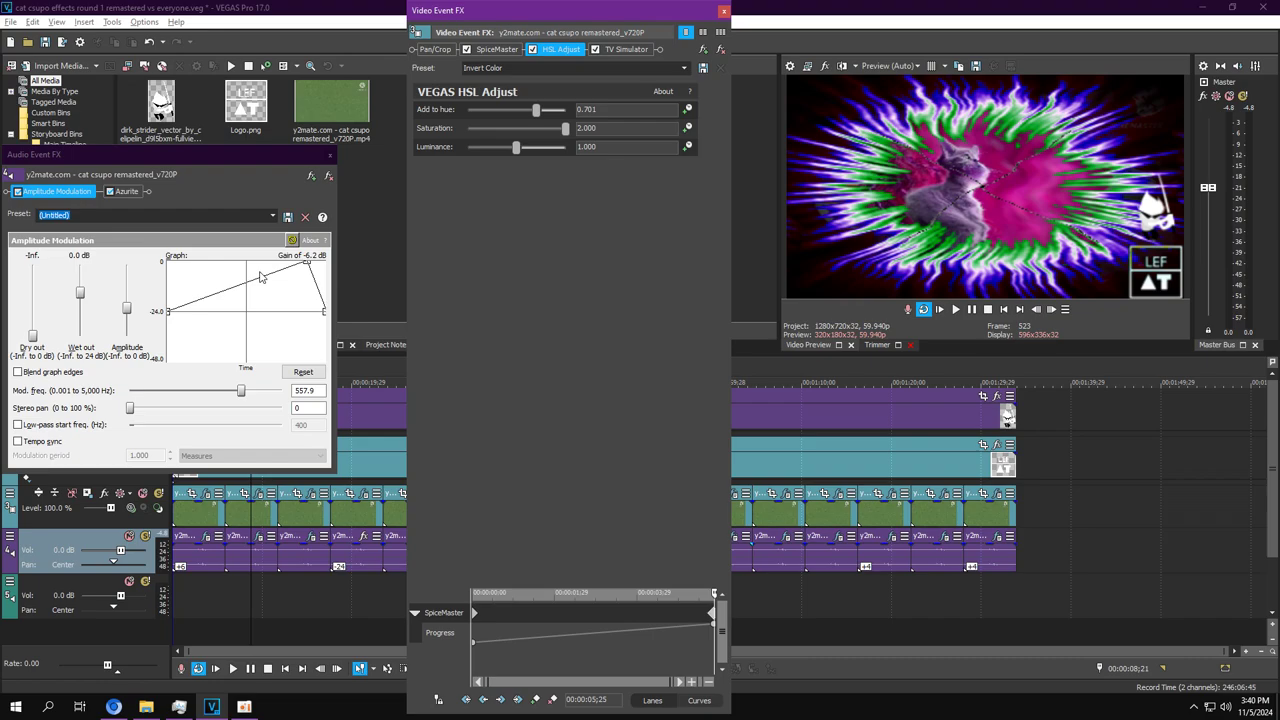
Examine the second clip's Azurite chorus settings alongside its SpiceMaster, HSL Adjust and TV Simulator settings.
{"action": "left_click", "coordinate": [125, 191]}
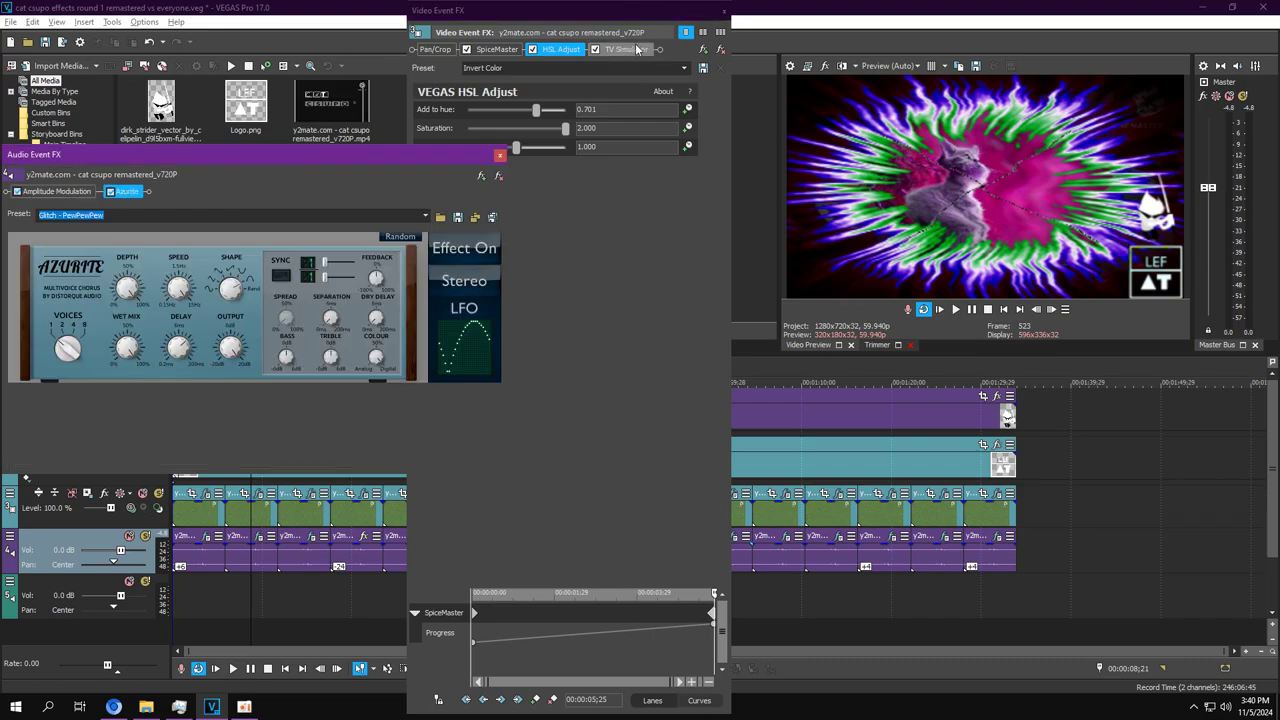
{"action": "left_click", "coordinate": [497, 50]}
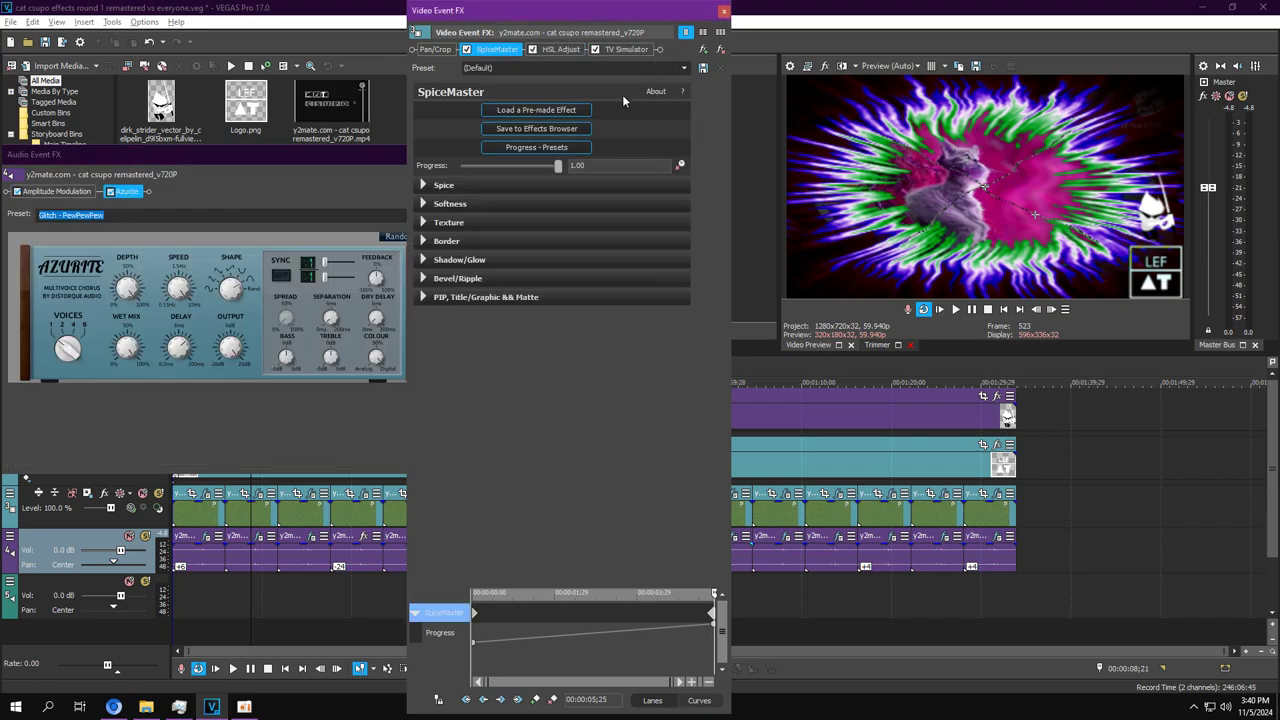
{"action": "left_click", "coordinate": [560, 50]}
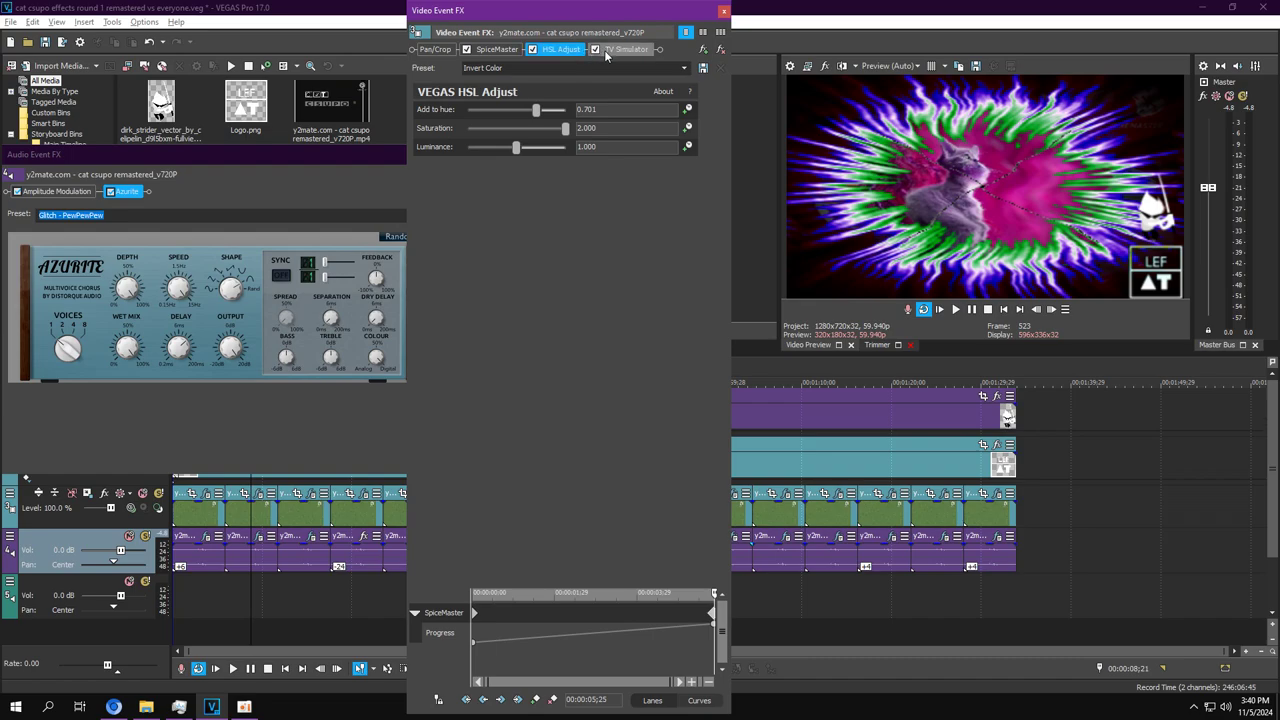
{"action": "left_click", "coordinate": [610, 50]}
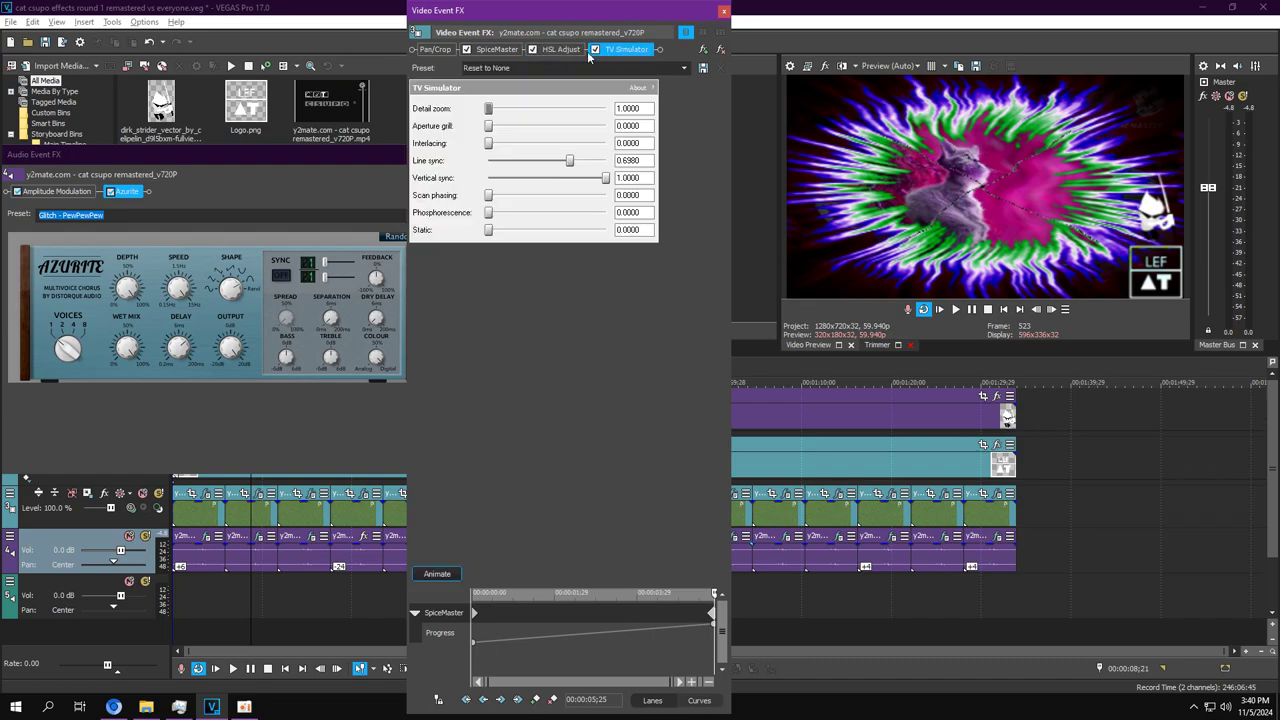
{"action": "left_click", "coordinate": [286, 166]}
{"action": "left_click_drag", "start_coordinate": [285, 162], "coordinate": [270, 168]}
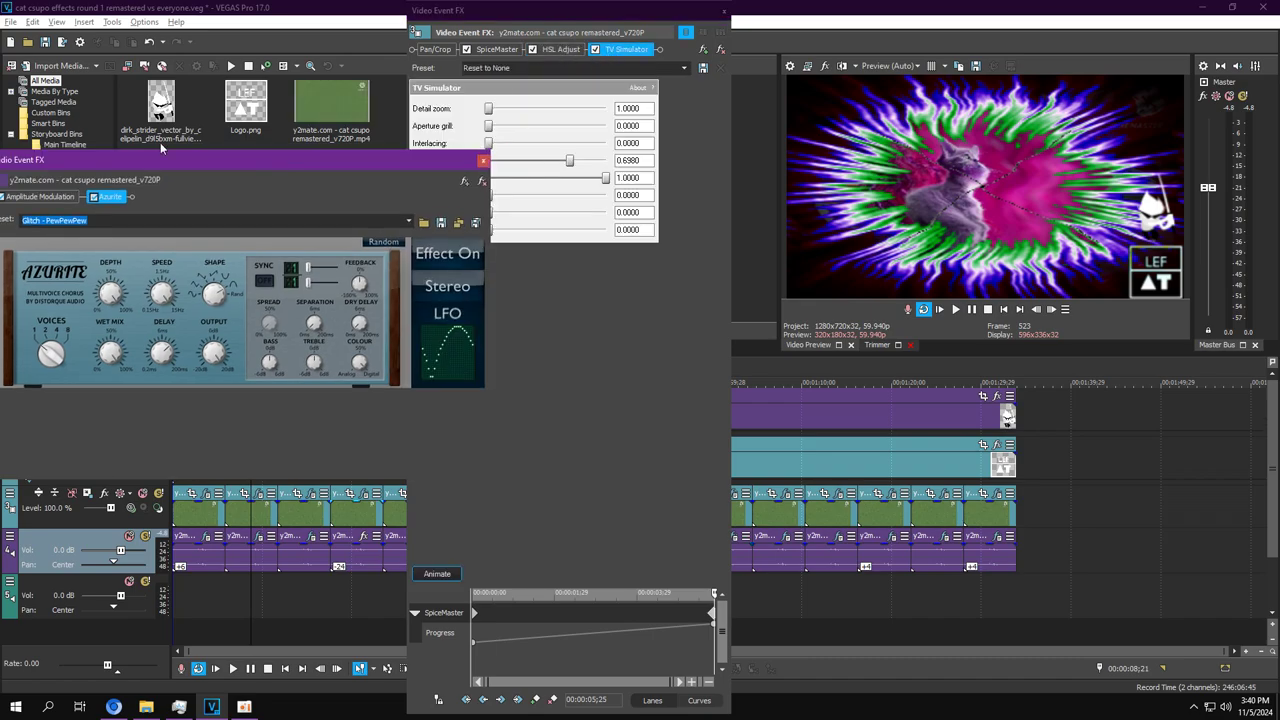
Expand the second clip's SpiceMaster sections from Spice through Bevel/Ripple, and undo the accidental Mixer change.
{"action": "left_click", "coordinate": [586, 412]}
{"action": "left_click", "coordinate": [497, 49]}
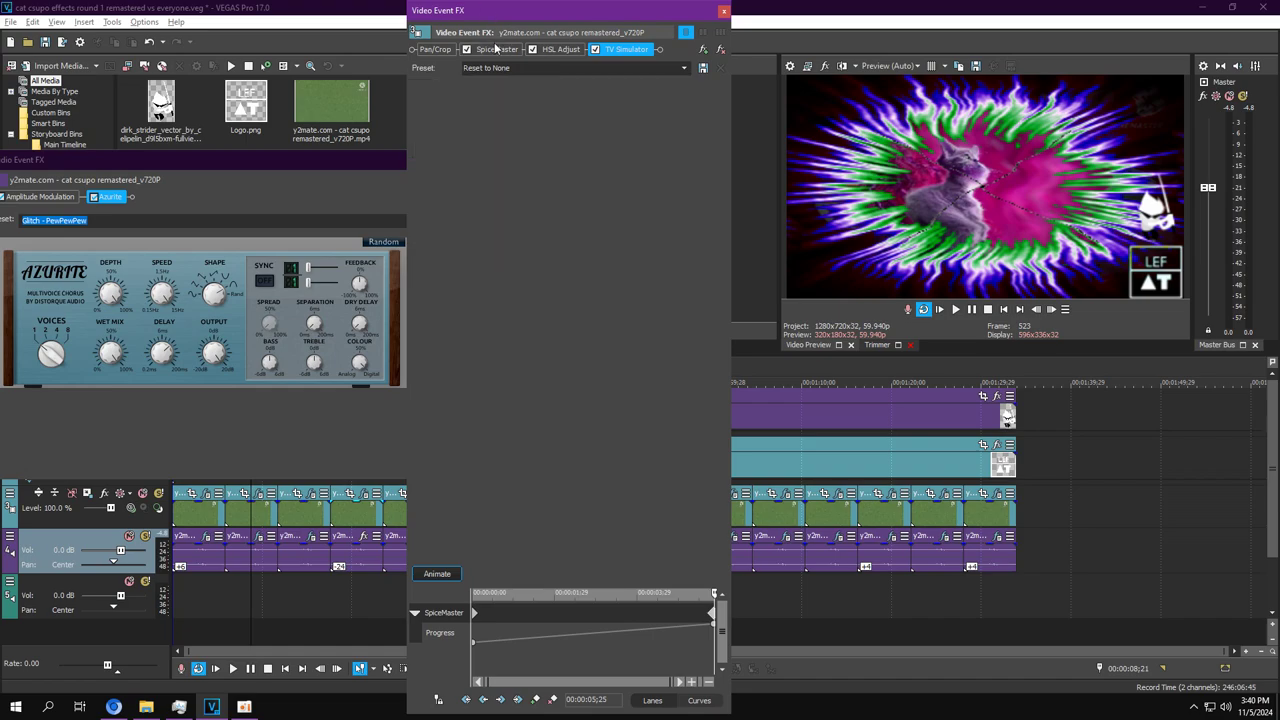
{"action": "left_click", "coordinate": [424, 280]}
{"action": "left_click", "coordinate": [424, 260]}
{"action": "left_click", "coordinate": [424, 241]}
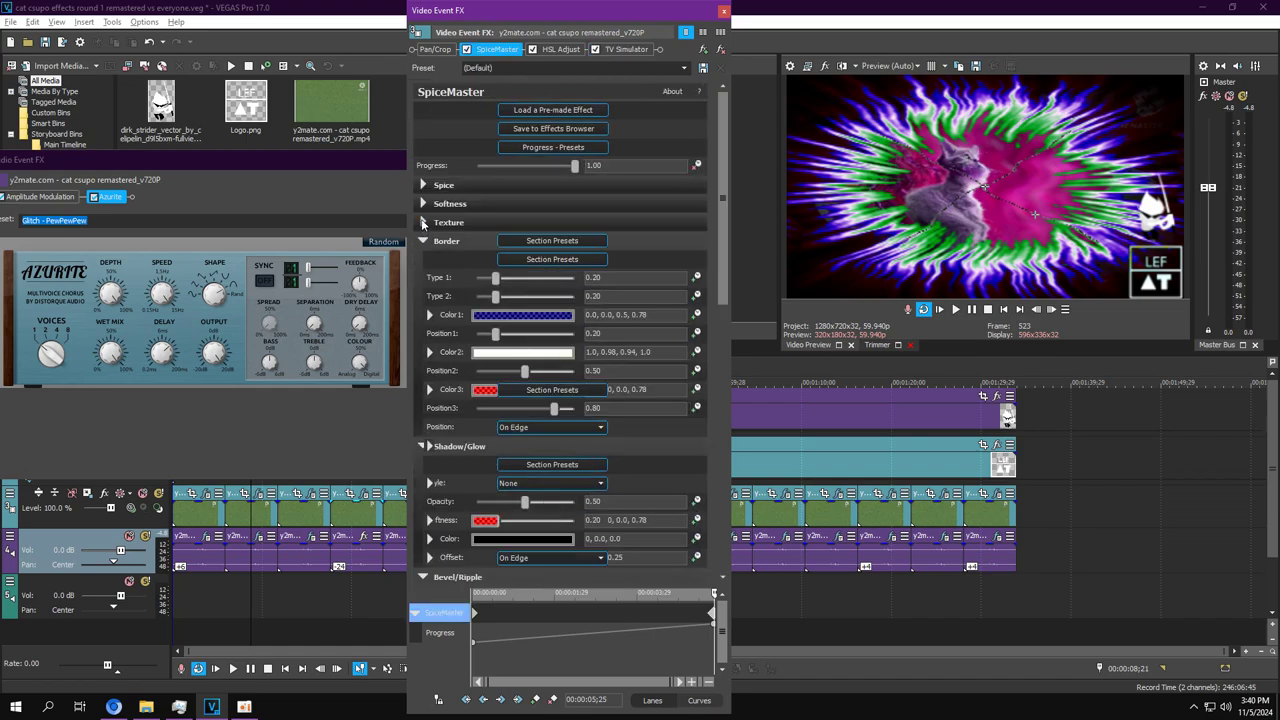
{"action": "left_click", "coordinate": [424, 222]}
{"action": "left_click", "coordinate": [424, 203]}
{"action": "left_click", "coordinate": [424, 184]}
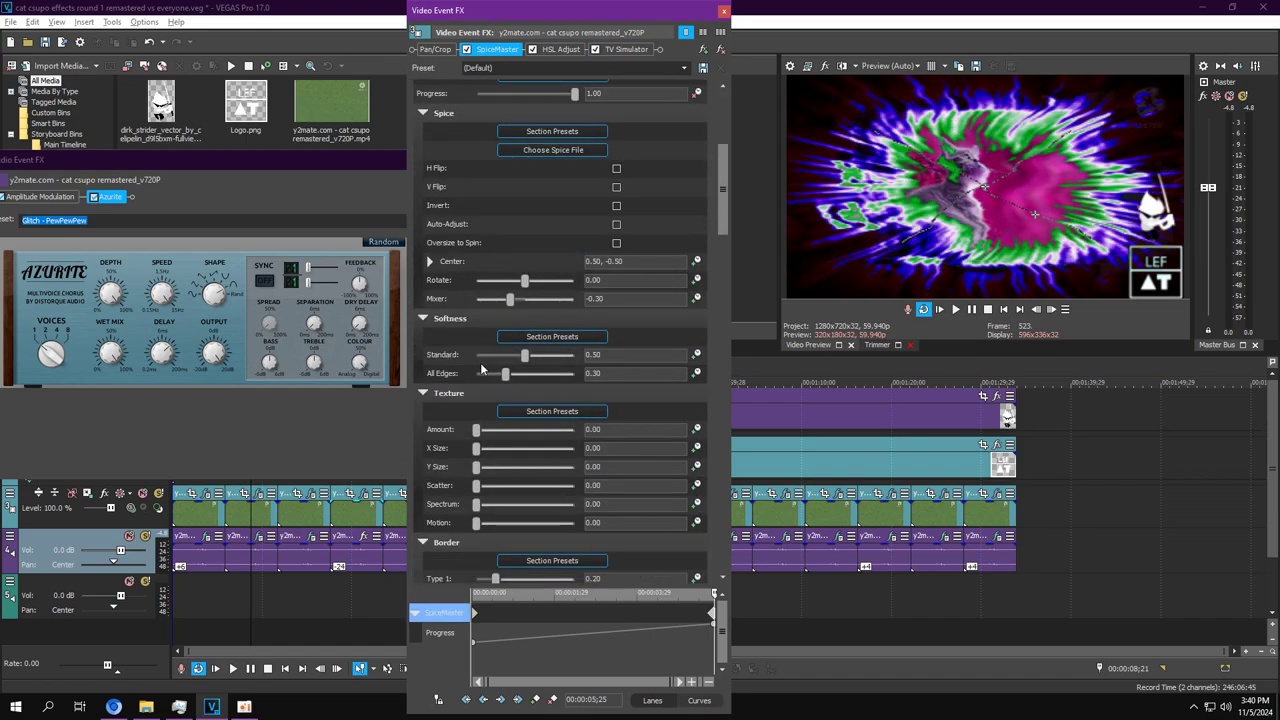
{"action": "scroll", "coordinate": [480, 362], "scroll_direction": "down", "scroll_amount": 5}
{"action": "left_click", "coordinate": [148, 41]}
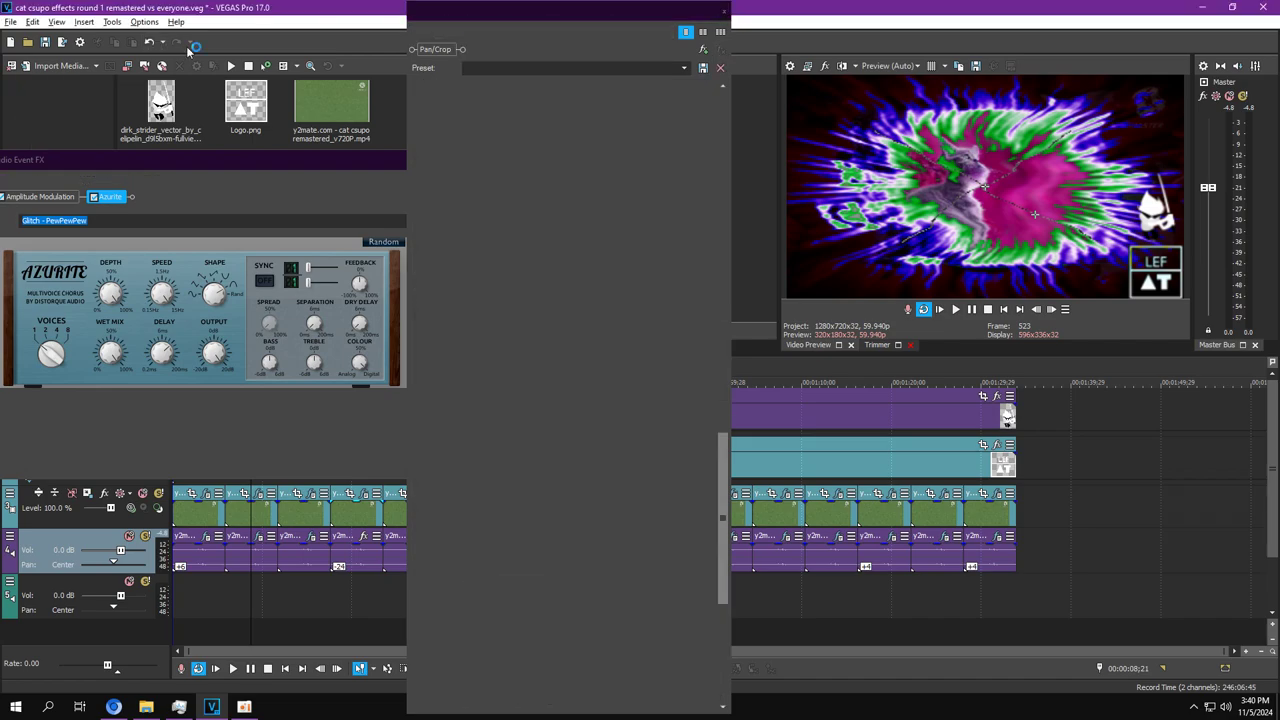
Review the remaining SpiceMaster settings, expanding PIP, Title/Graphic & Matte and the Shadow/Glow offset, and close both effect windows.
{"action": "scroll", "coordinate": [427, 325], "scroll_direction": "down", "scroll_amount": 5}
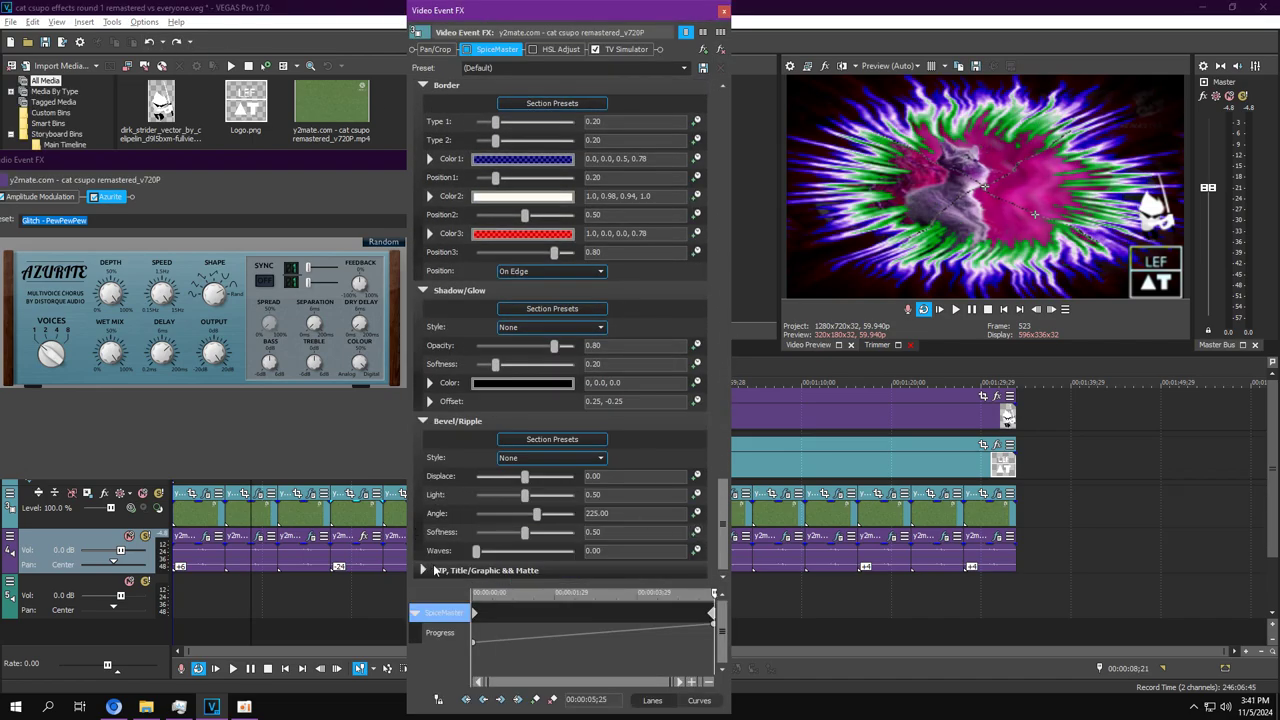
{"action": "left_click", "coordinate": [425, 569]}
{"action": "left_click", "coordinate": [430, 403]}
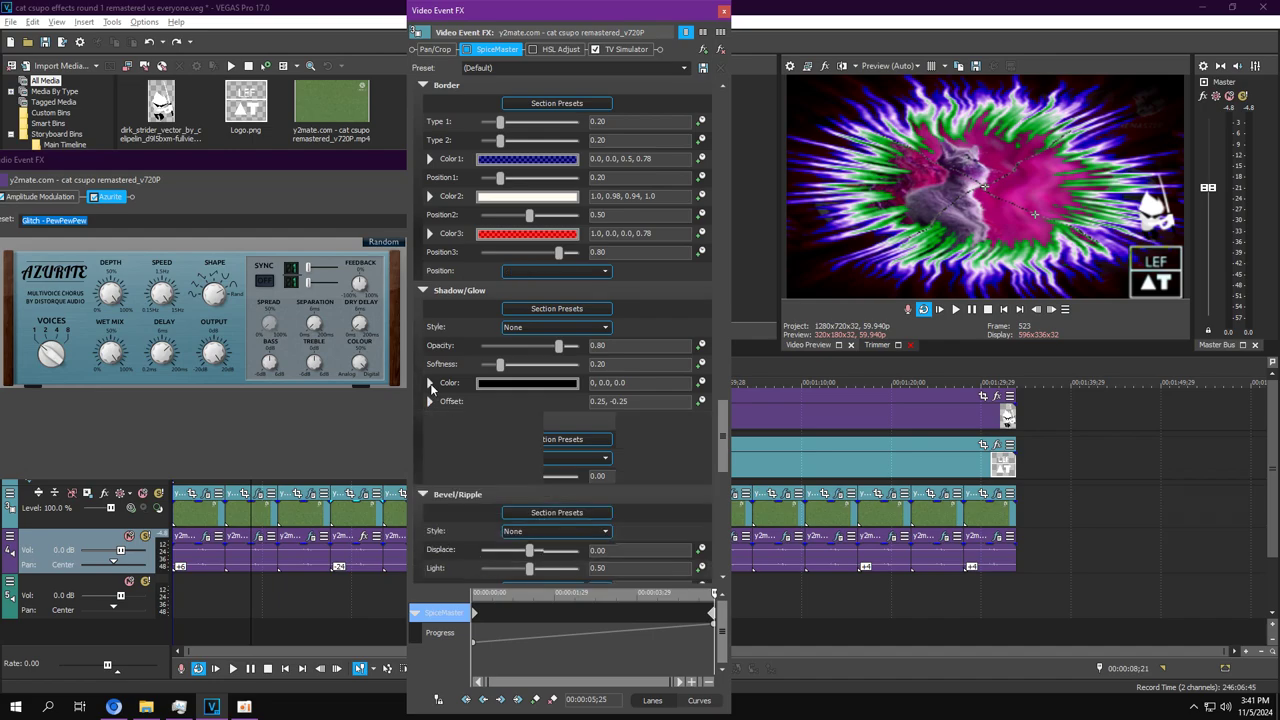
{"action": "left_click_drag", "start_coordinate": [723, 420], "coordinate": [722, 115]}
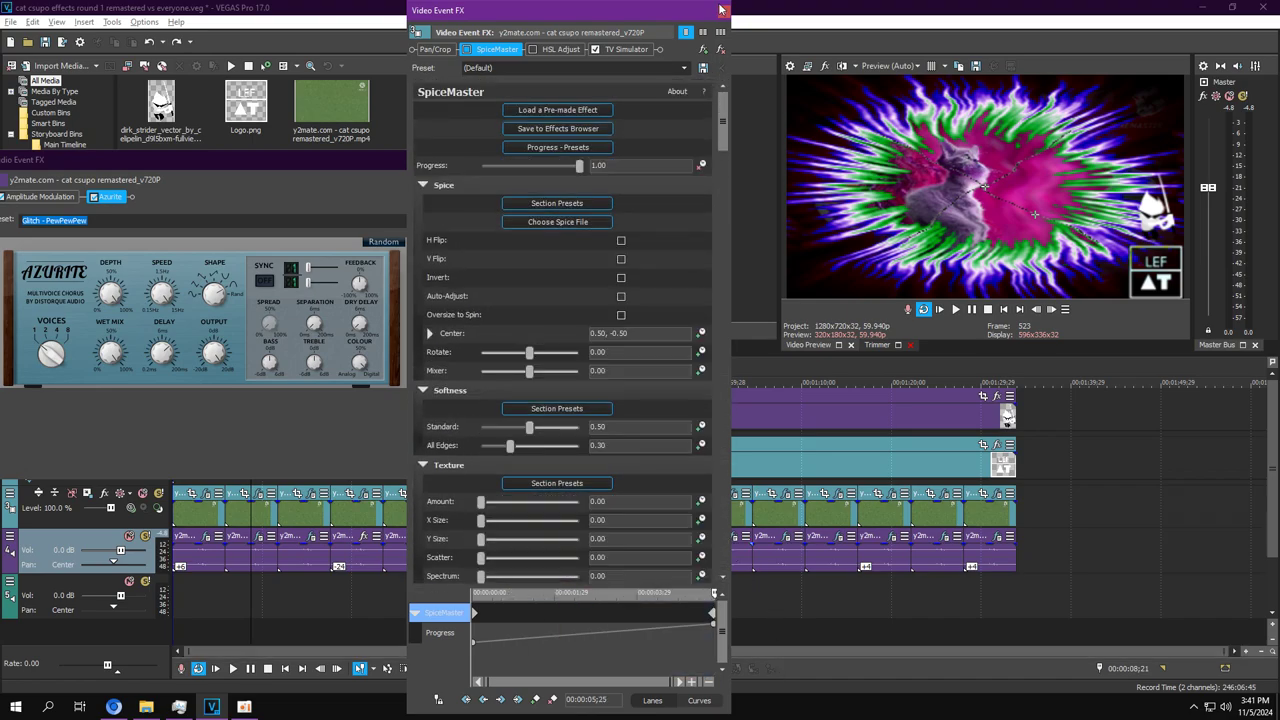
{"action": "left_click", "coordinate": [723, 10]}
{"action": "left_click", "coordinate": [486, 160]}
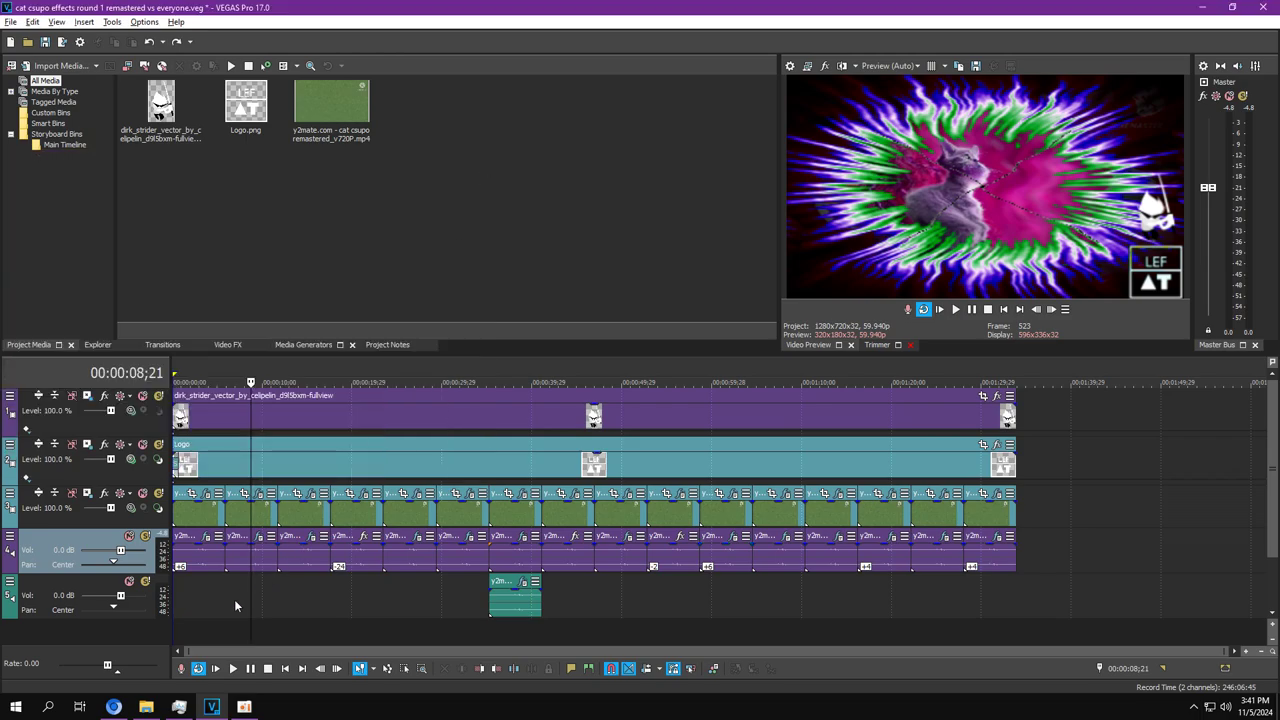
Move the playhead into the third clip and open its video and audio effect chains.
{"action": "left_click", "coordinate": [288, 640]}
{"action": "double_click", "coordinate": [289, 641]}
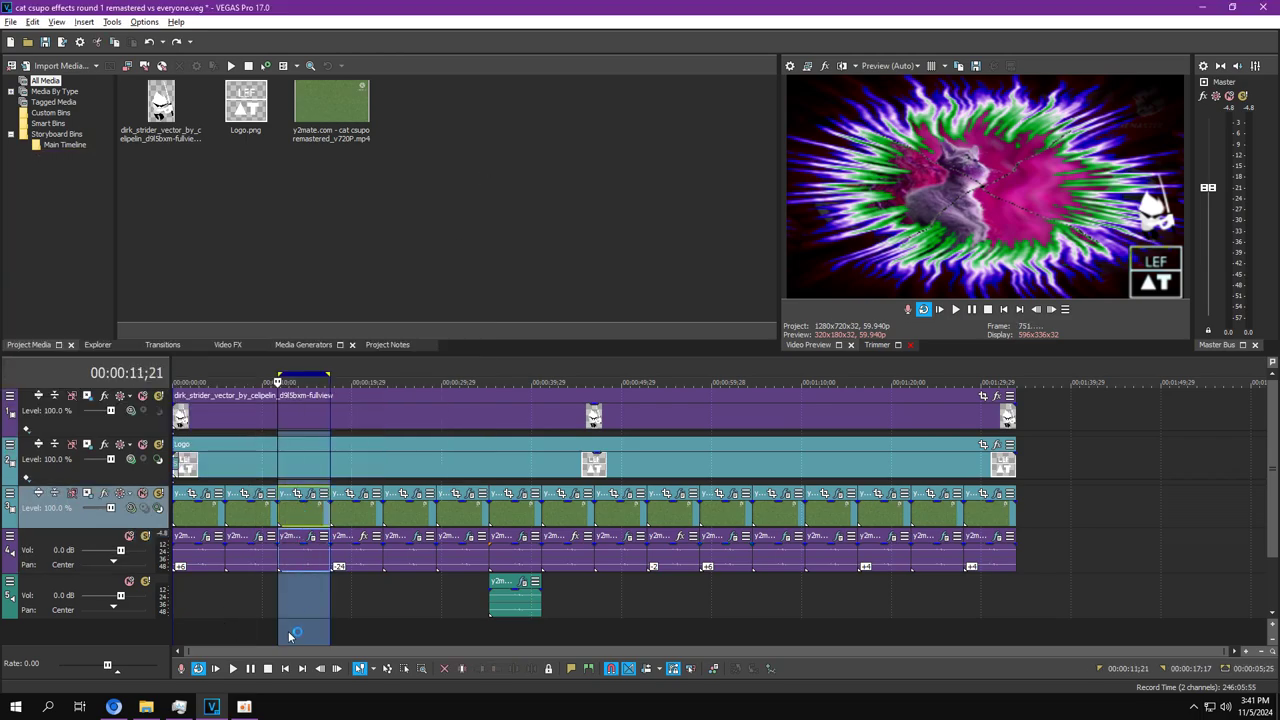
{"action": "left_click", "coordinate": [293, 515]}
{"action": "left_click", "coordinate": [311, 494]}
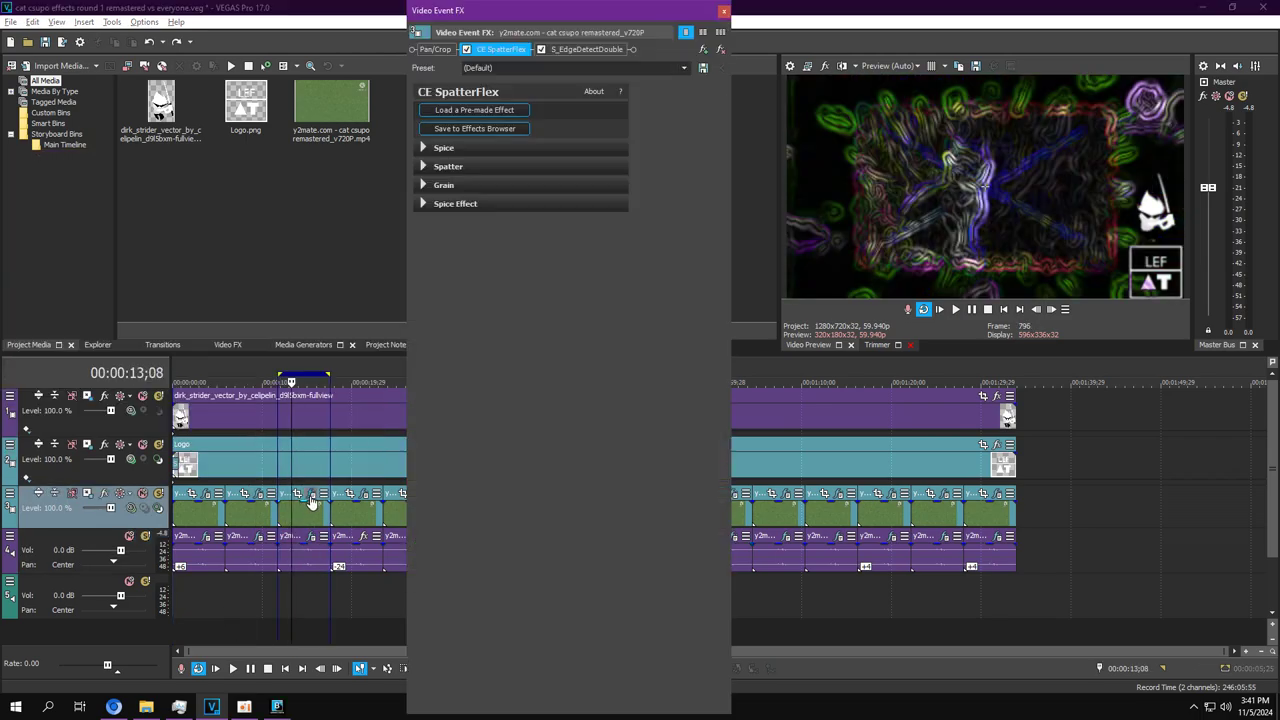
{"action": "left_click", "coordinate": [311, 538]}
Place the third clip's effect windows side by side and expand CE SpatterFlex's Spice, Spatter, Grain and Spice Effect sections.
{"action": "left_click", "coordinate": [704, 402]}
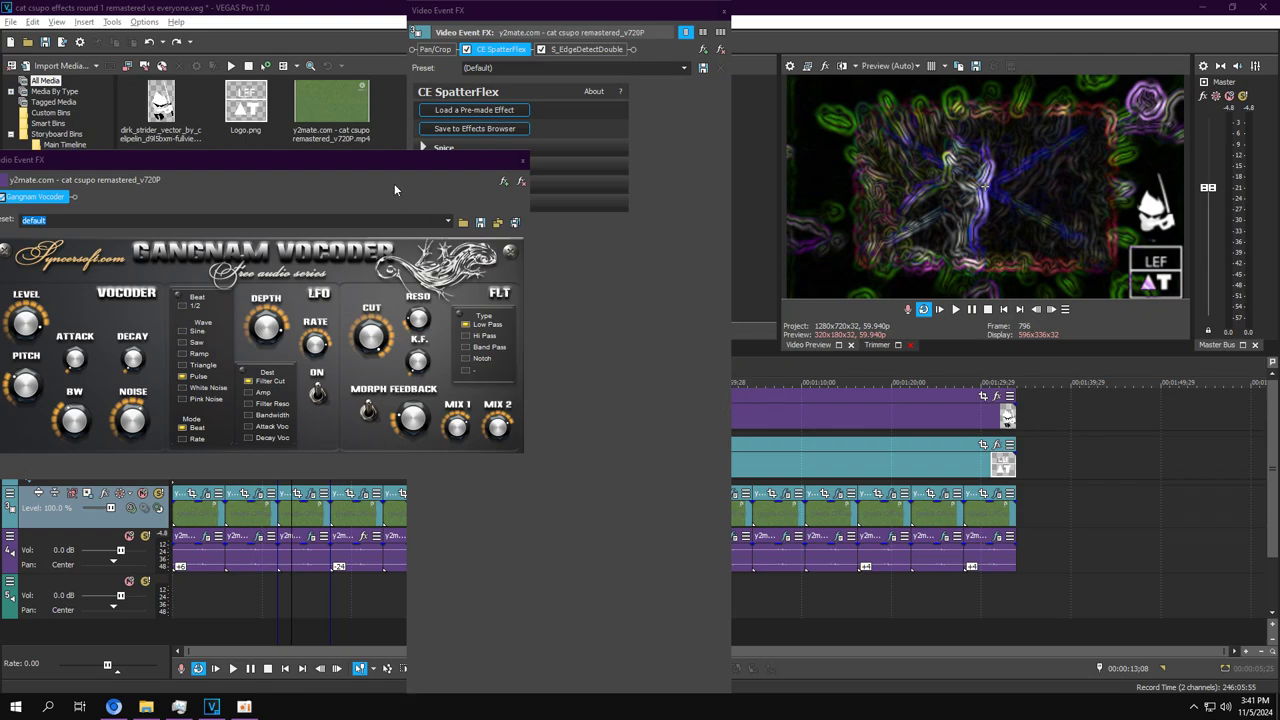
{"action": "left_click", "coordinate": [344, 159]}
{"action": "left_click_drag", "start_coordinate": [343, 156], "coordinate": [414, 151]}
{"action": "left_click_drag", "start_coordinate": [576, 8], "coordinate": [812, 8]}
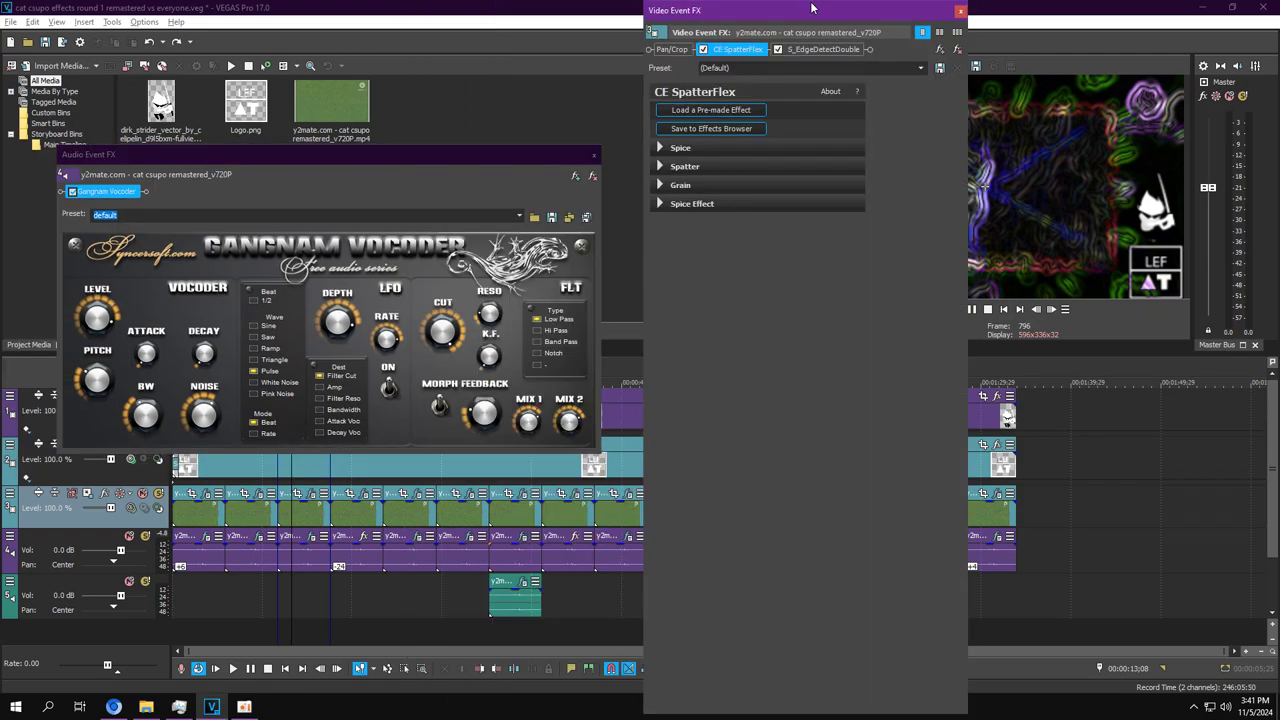
{"action": "left_click", "coordinate": [659, 204]}
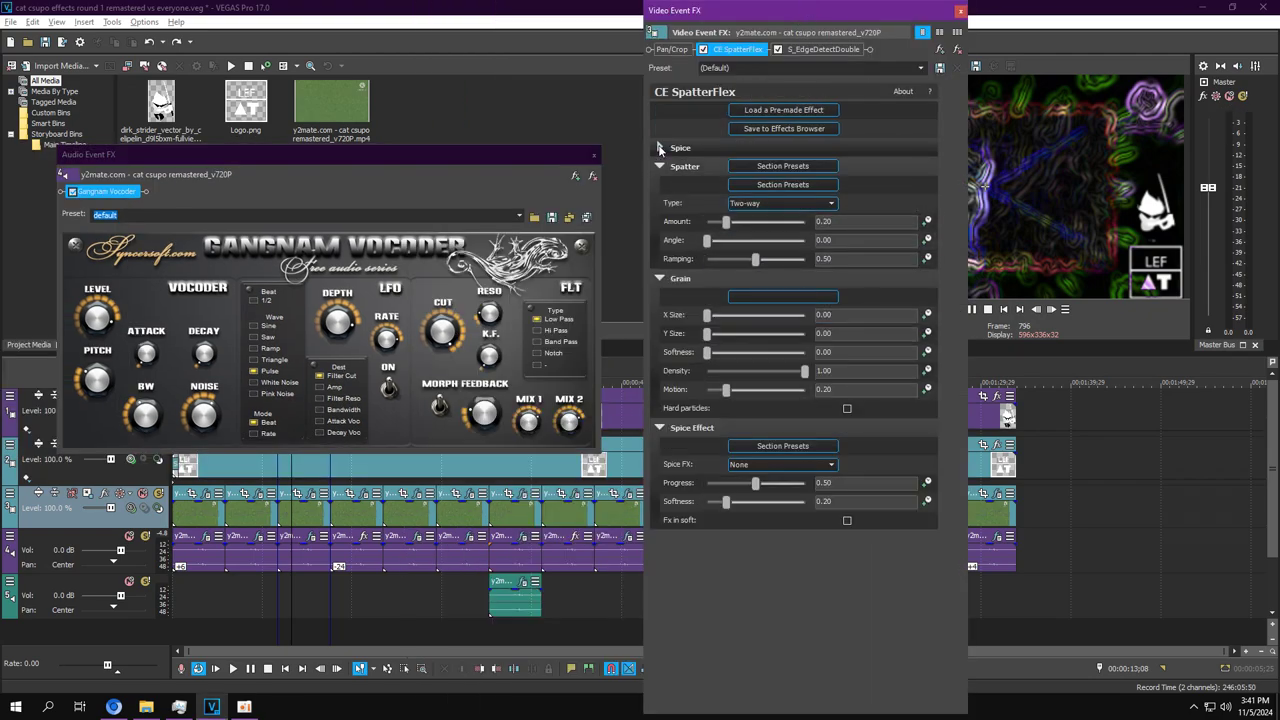
{"action": "left_click_drag", "start_coordinate": [820, 9], "coordinate": [808, 9]}
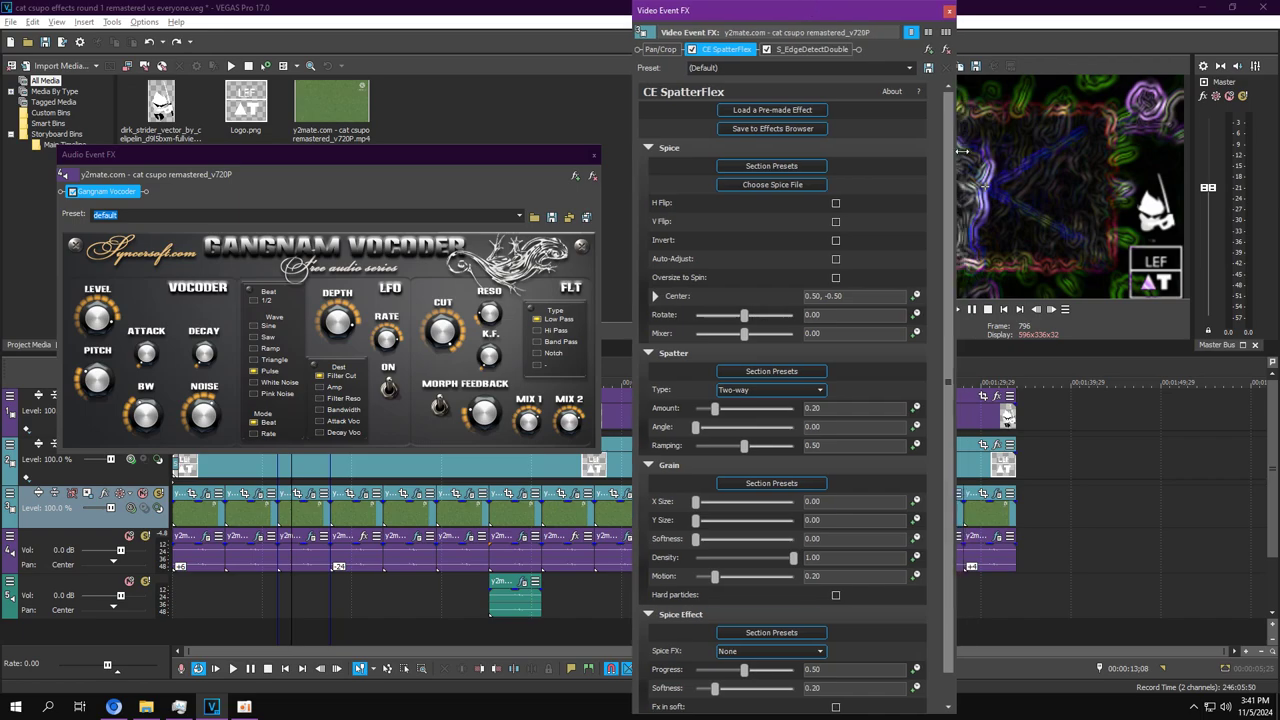
Review the rest of CE SpatterFlex and the S_EdgeDetectDouble settings, close both effect windows and play back the third clip.
{"action": "left_click_drag", "start_coordinate": [950, 152], "coordinate": [945, 318]}
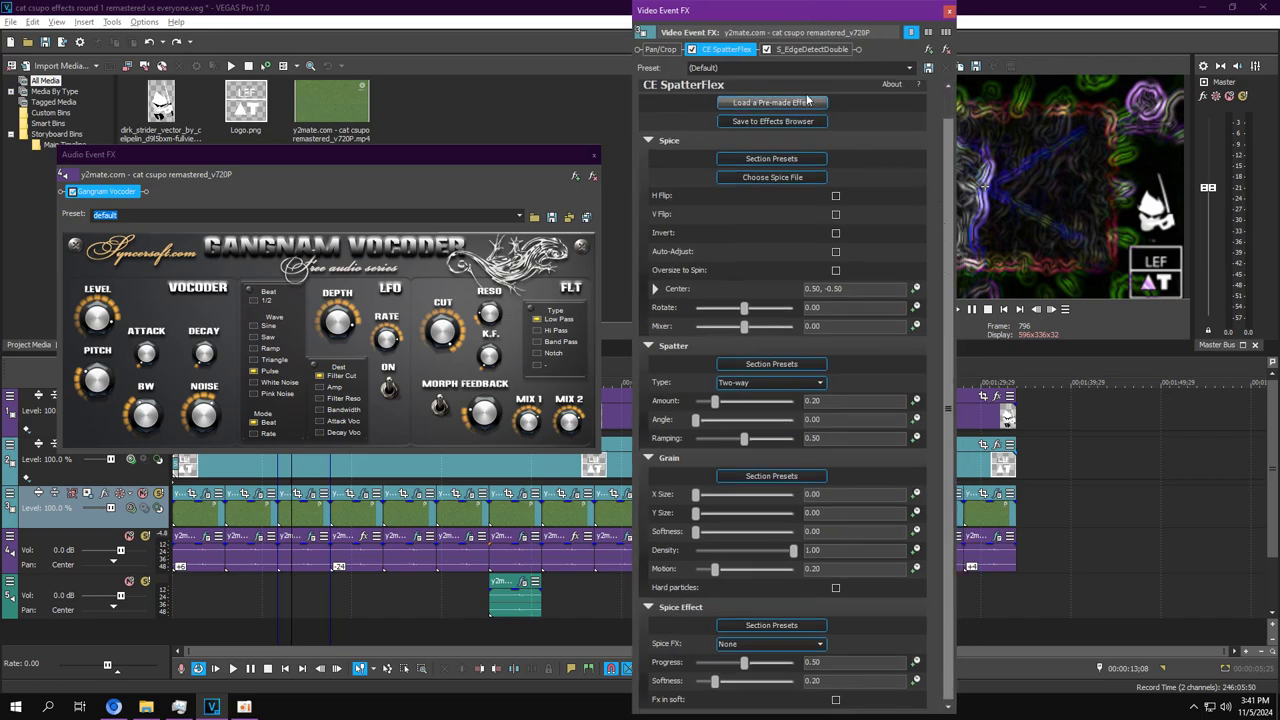
{"action": "left_click", "coordinate": [805, 50]}
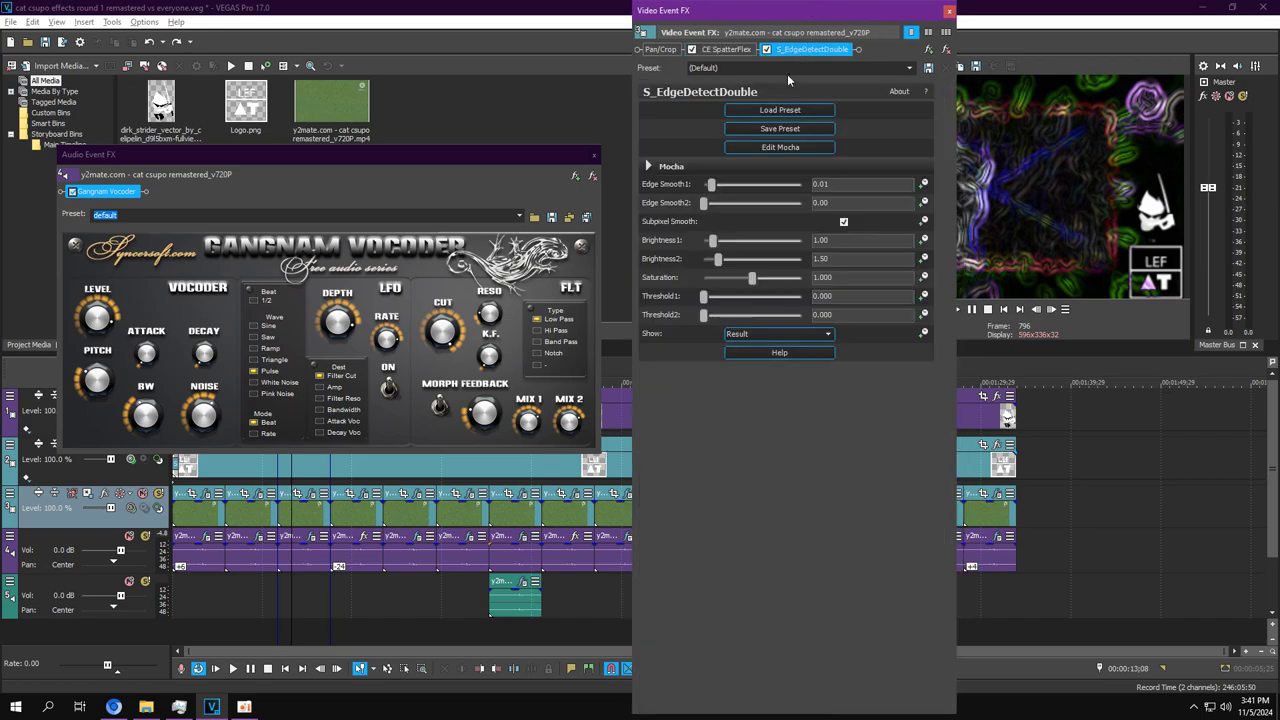
{"action": "left_click", "coordinate": [591, 158]}
{"action": "key", "text": "space"}
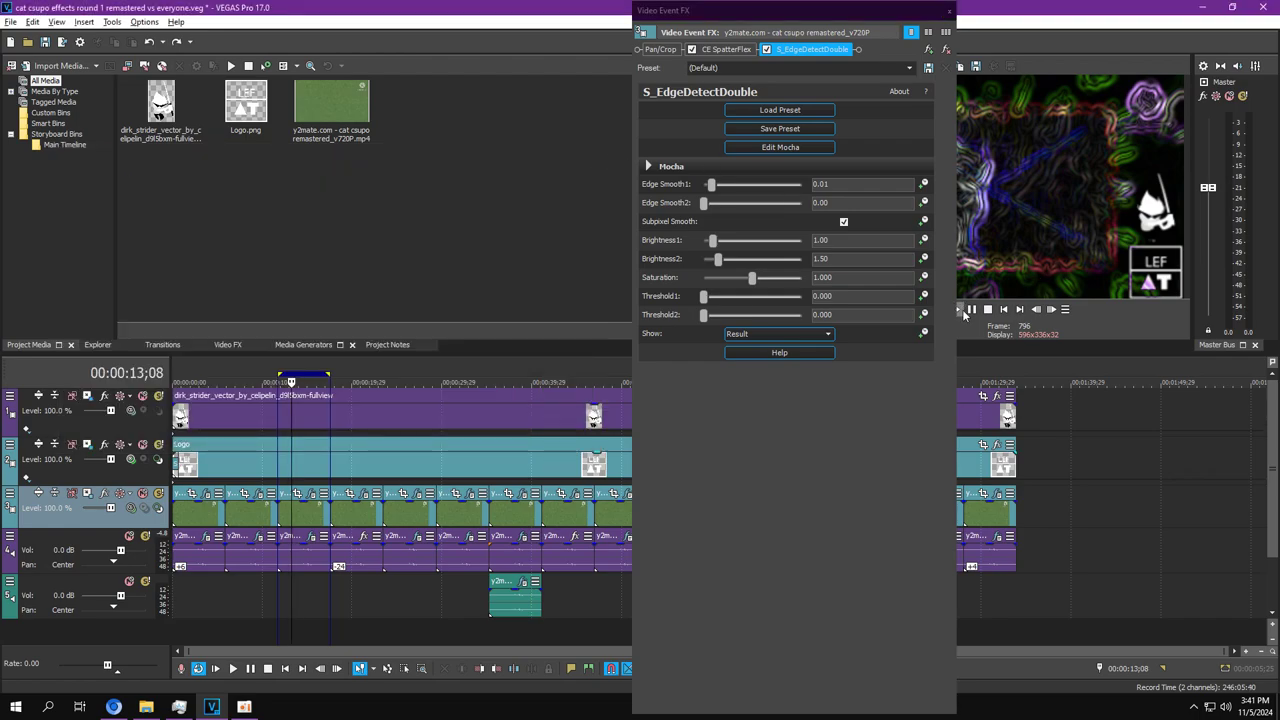
{"action": "left_click", "coordinate": [949, 11]}
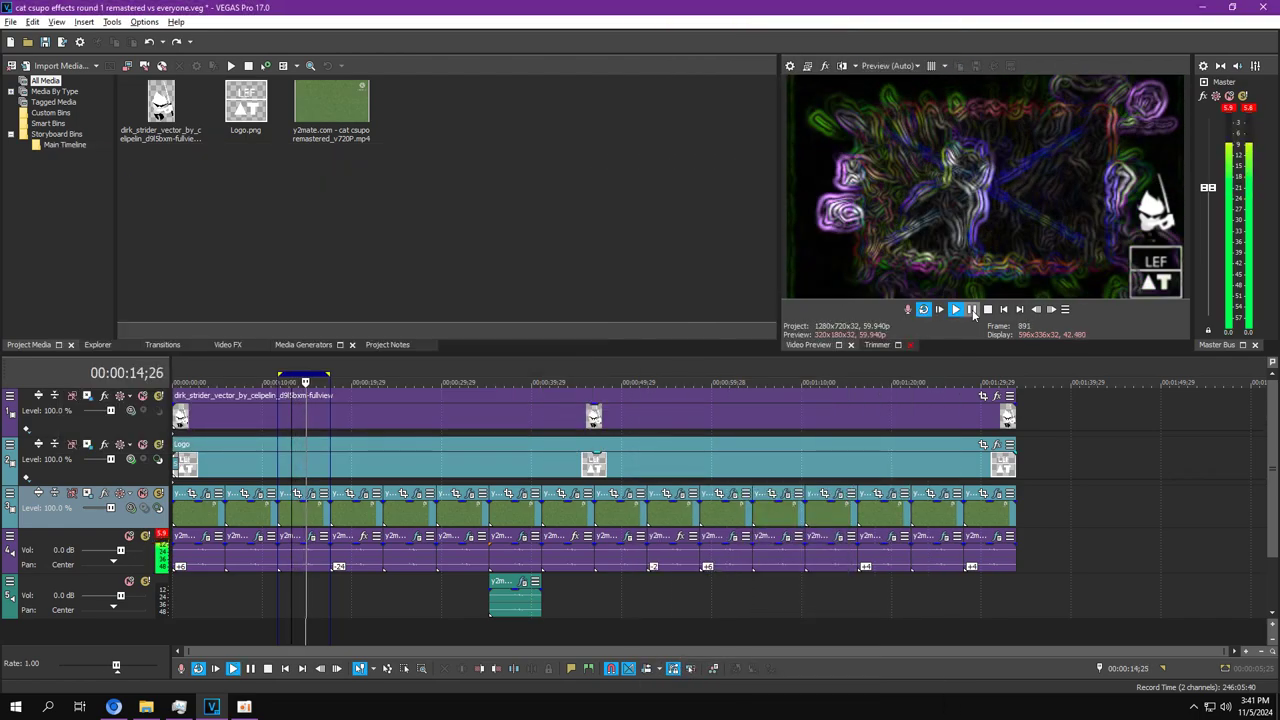
{"action": "left_click", "coordinate": [972, 309]}
Set the loop region to the fourth clip, open its Gradient Map effect and check the pitch change in its audio event properties.
{"action": "left_click", "coordinate": [361, 600]}
{"action": "double_click", "coordinate": [349, 519]}
{"action": "left_click", "coordinate": [366, 494]}
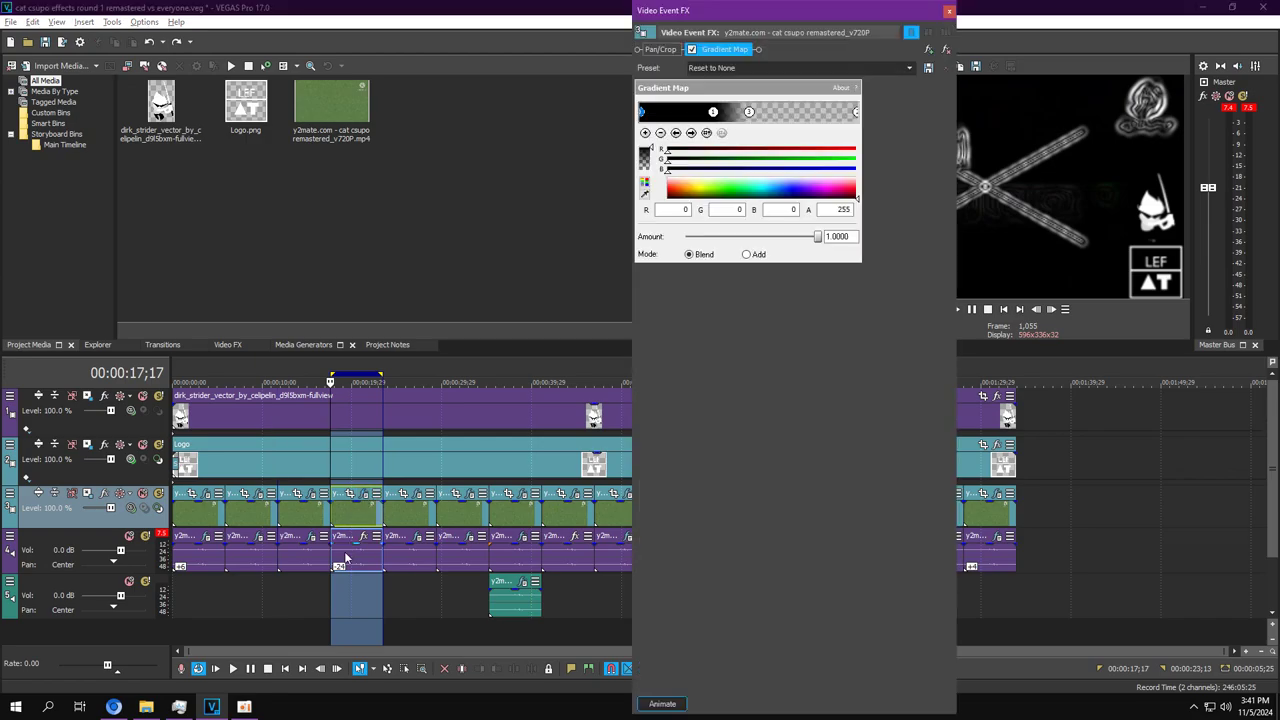
{"action": "right_click", "coordinate": [346, 560]}
{"action": "left_click", "coordinate": [380, 647]}
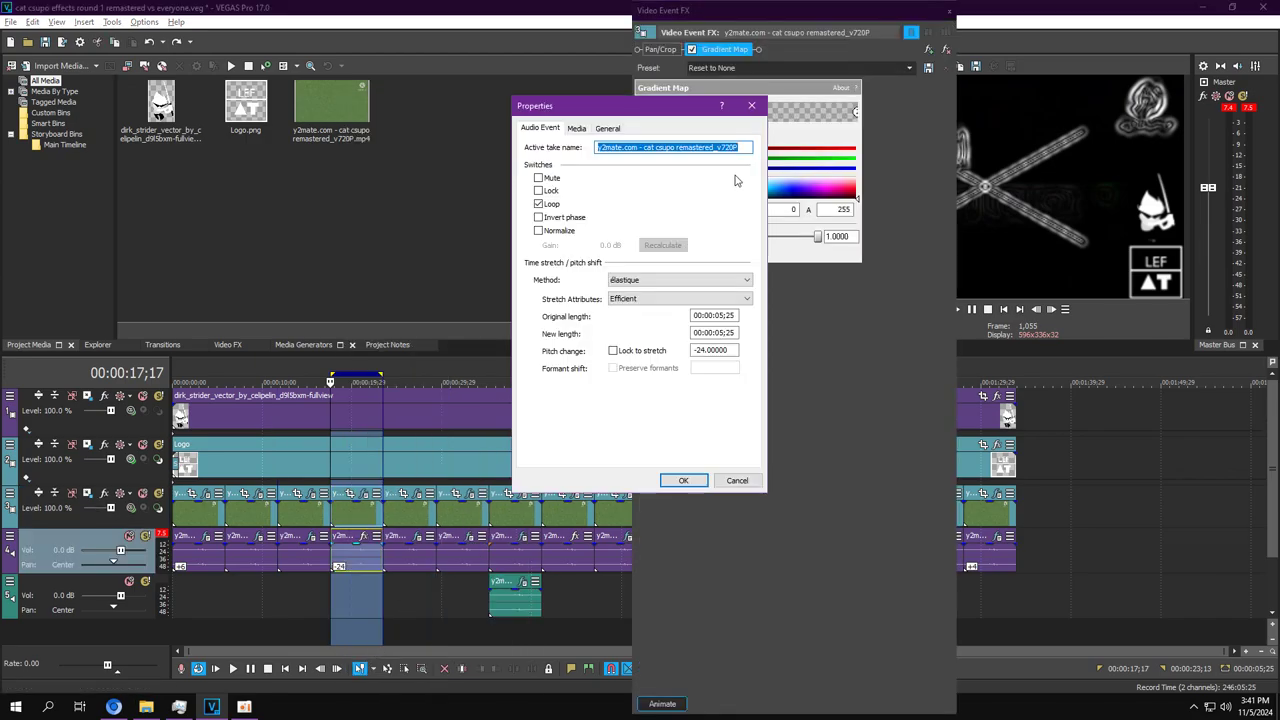
{"action": "left_click", "coordinate": [684, 480]}
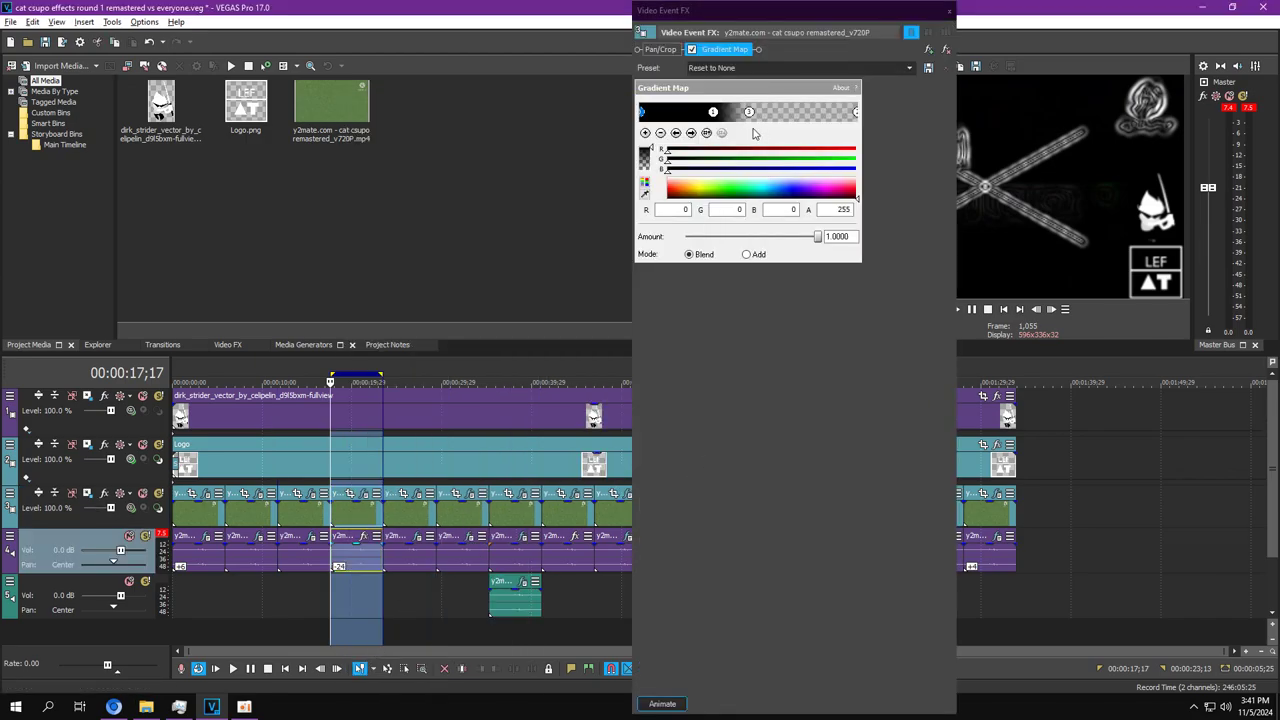
Preview the Gradient Map inside the fourth clip, close the effect window and play back the clip.
{"action": "left_click", "coordinate": [355, 615]}
{"action": "left_click", "coordinate": [704, 146]}
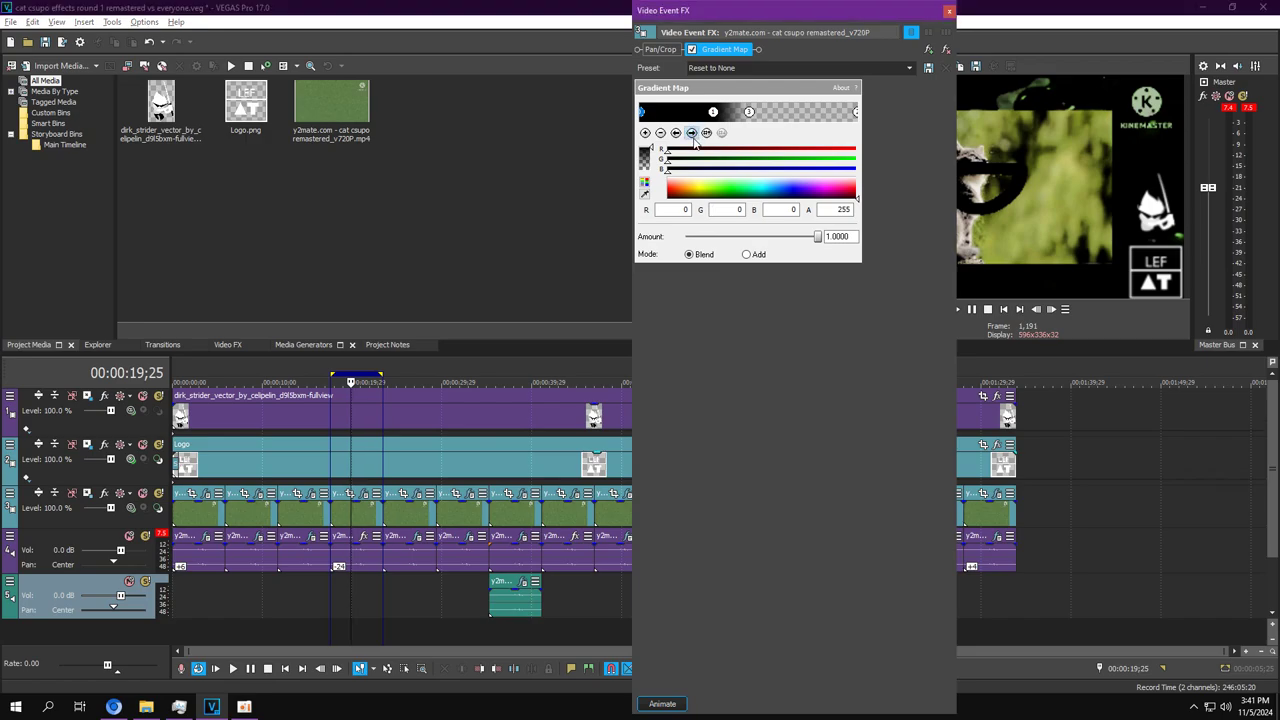
{"action": "left_click", "coordinate": [948, 11]}
{"action": "key", "text": "space"}
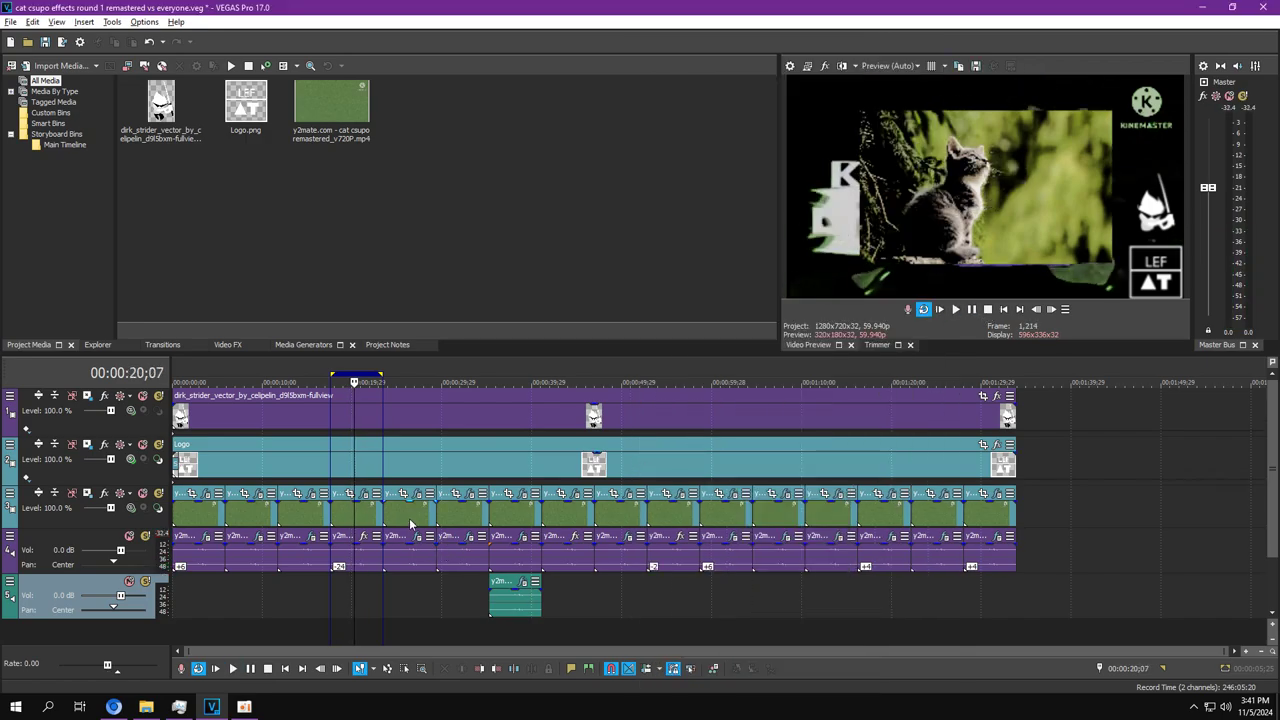
Set the loop region to the fifth clip, open its video and audio effect chains and move the audio window clear.
{"action": "double_click", "coordinate": [410, 524]}
{"action": "left_click", "coordinate": [408, 636]}
{"action": "left_click", "coordinate": [418, 495]}
{"action": "left_click", "coordinate": [418, 537]}
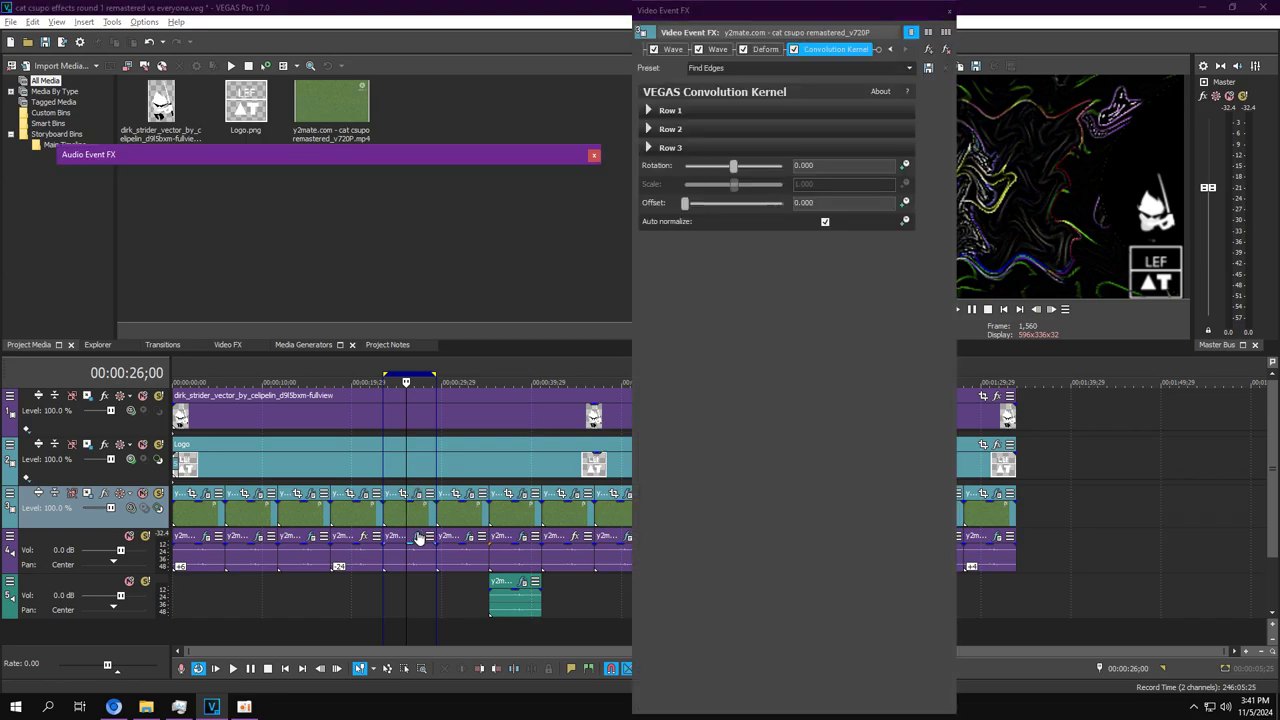
{"action": "left_click_drag", "start_coordinate": [394, 164], "coordinate": [399, 117]}
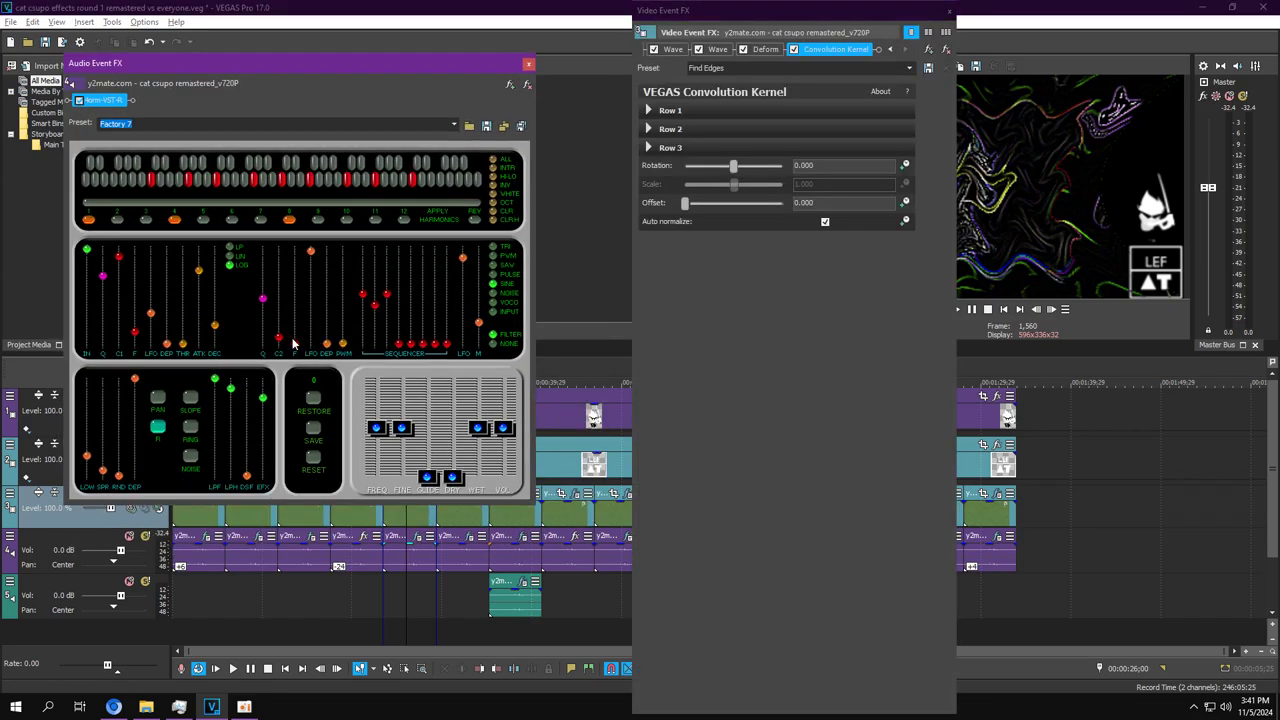
Show the fifth clip's TV Simulator and both Wave settings, moving the video effect window clear of the preview.
{"action": "left_click", "coordinate": [802, 15]}
{"action": "left_click", "coordinate": [889, 50]}
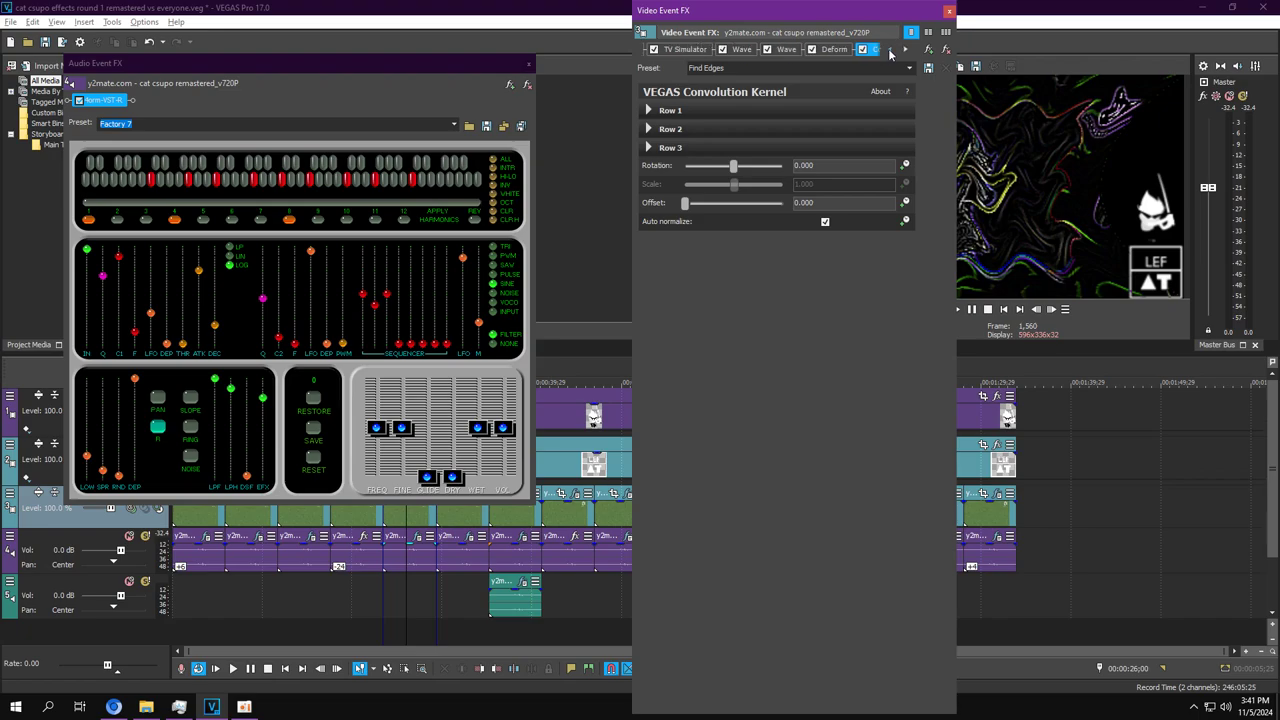
{"action": "left_click", "coordinate": [889, 50]}
{"action": "left_click", "coordinate": [716, 51]}
{"action": "left_click_drag", "start_coordinate": [776, 4], "coordinate": [670, 41]}
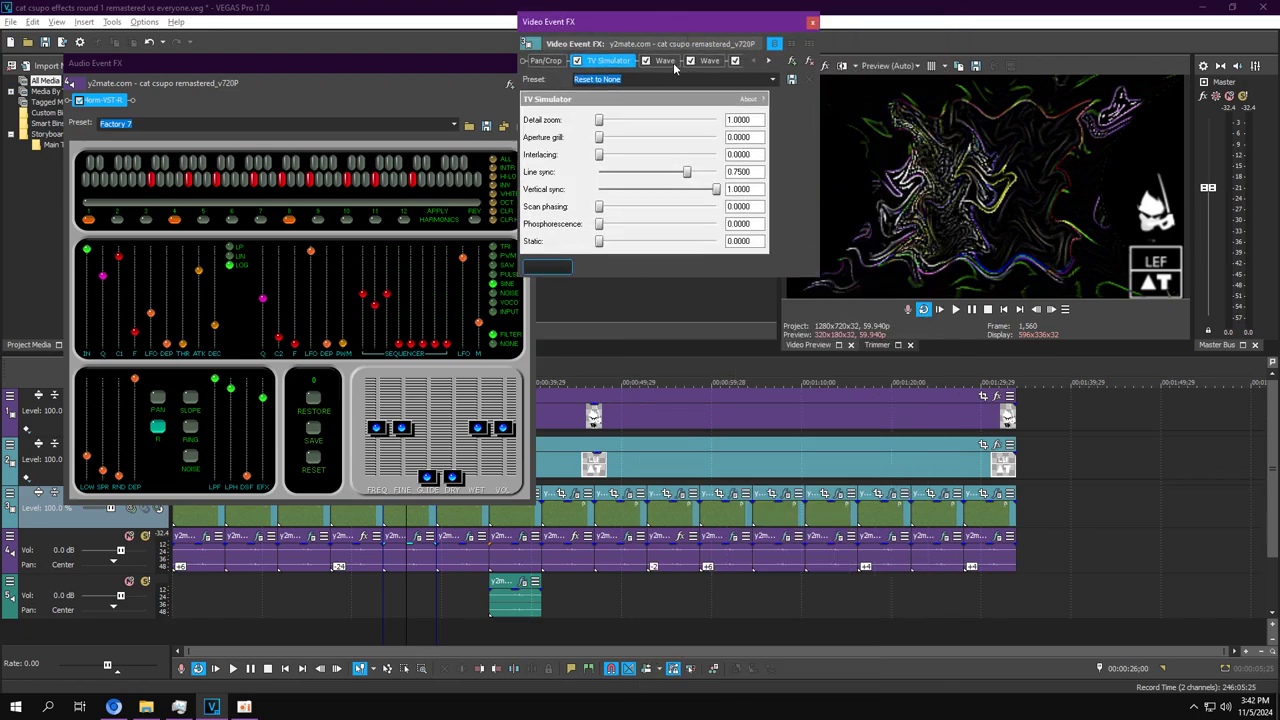
{"action": "left_click", "coordinate": [674, 62]}
{"action": "left_click", "coordinate": [709, 61]}
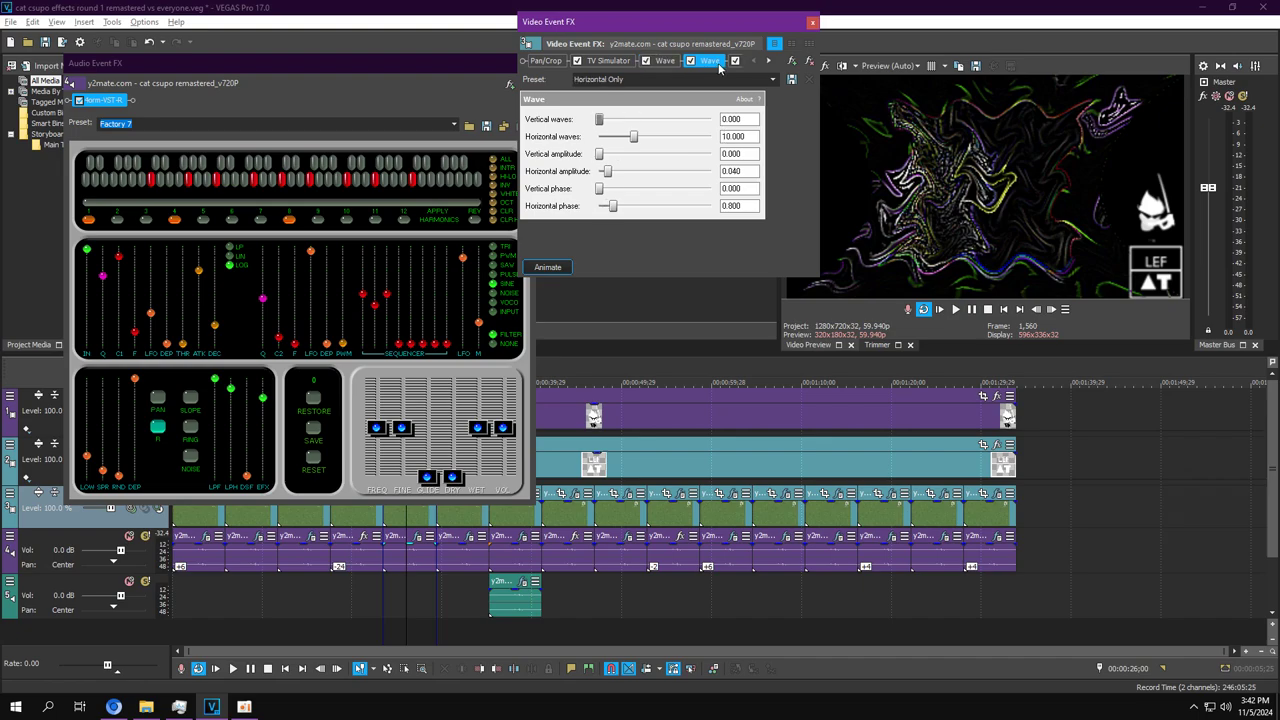
Show the Deform and Convolution Kernel settings at the end of the fifth clip's video effect chain.
{"action": "left_click", "coordinate": [767, 61]}
{"action": "left_click", "coordinate": [767, 61]}
{"action": "left_click", "coordinate": [601, 62]}
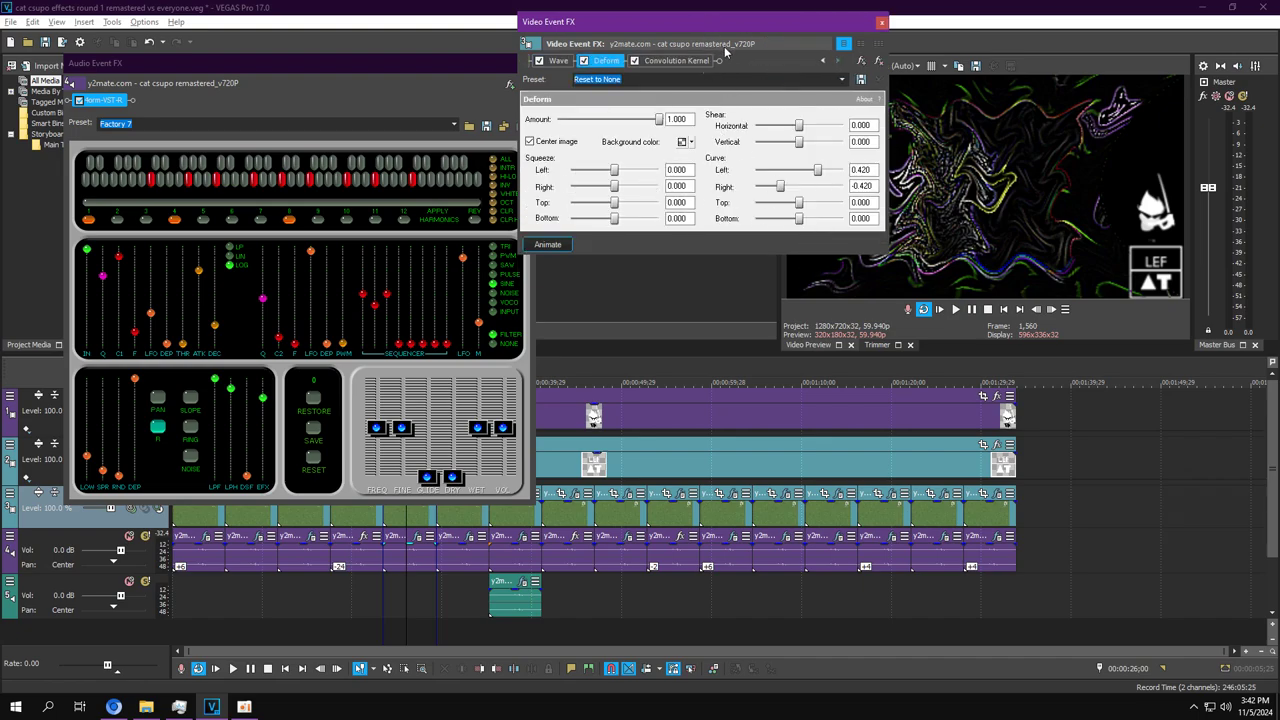
{"action": "left_click", "coordinate": [676, 61]}
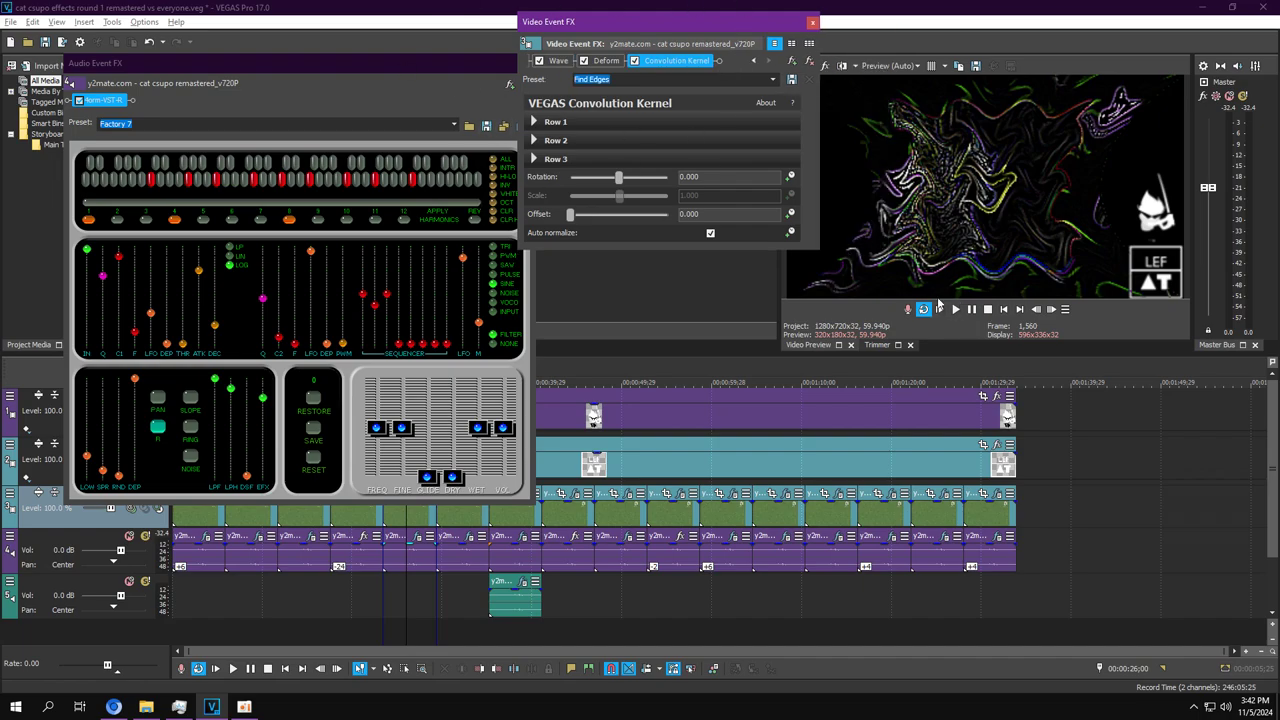
Play back the fifth clip, enter "4ormulator v36" as the audio effect's preset name, and close the audio window.
{"action": "left_click", "coordinate": [955, 309]}
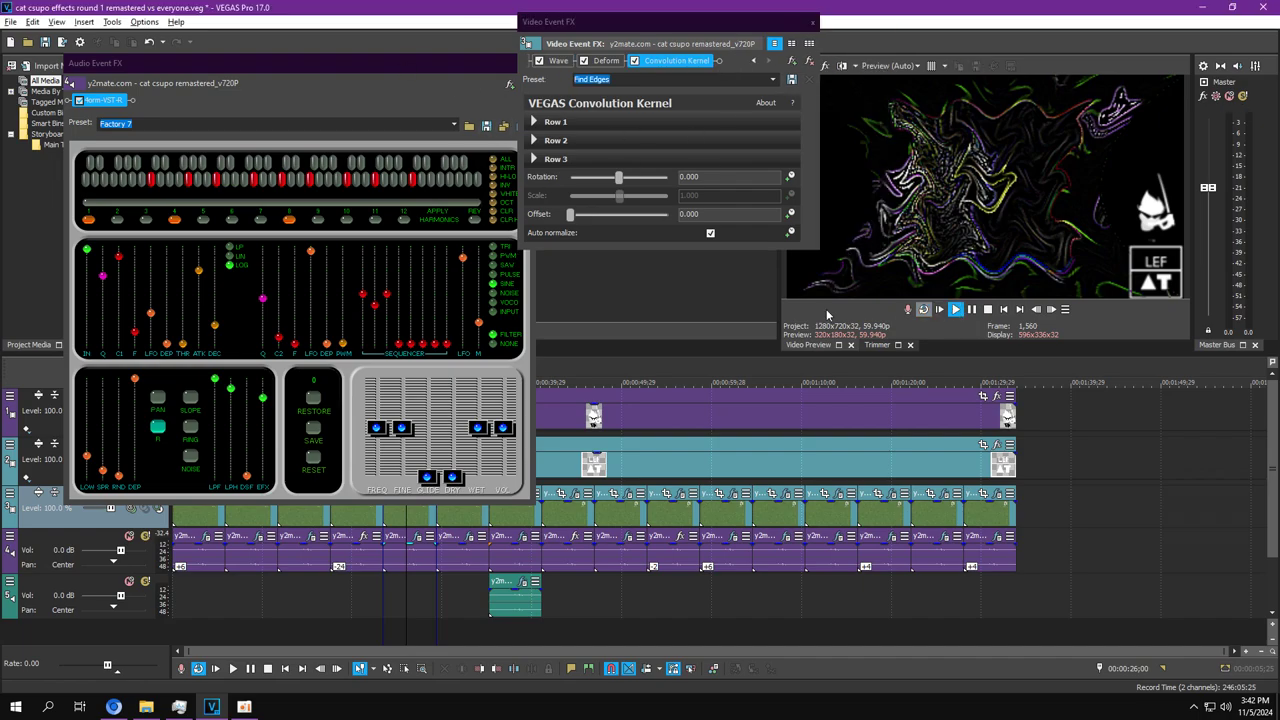
{"action": "left_click", "coordinate": [277, 127]}
{"action": "type", "text": "4ormulator v"}
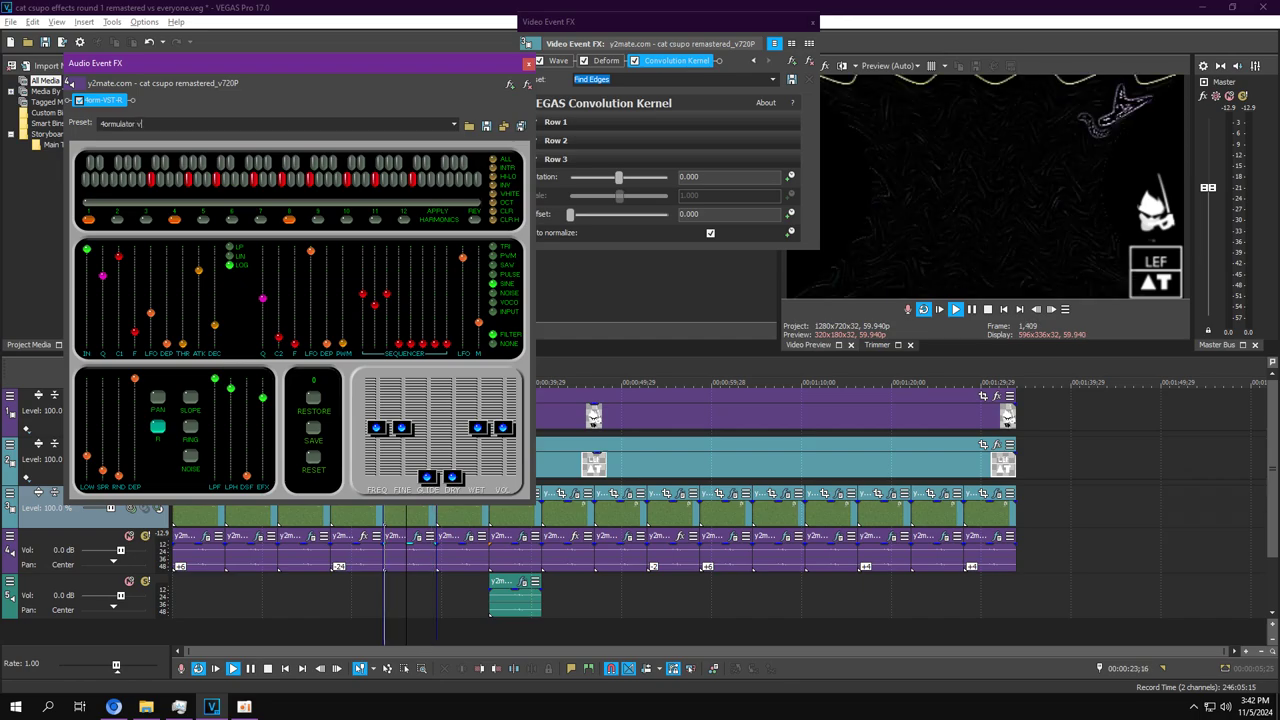
{"action": "type", "text": "36"}
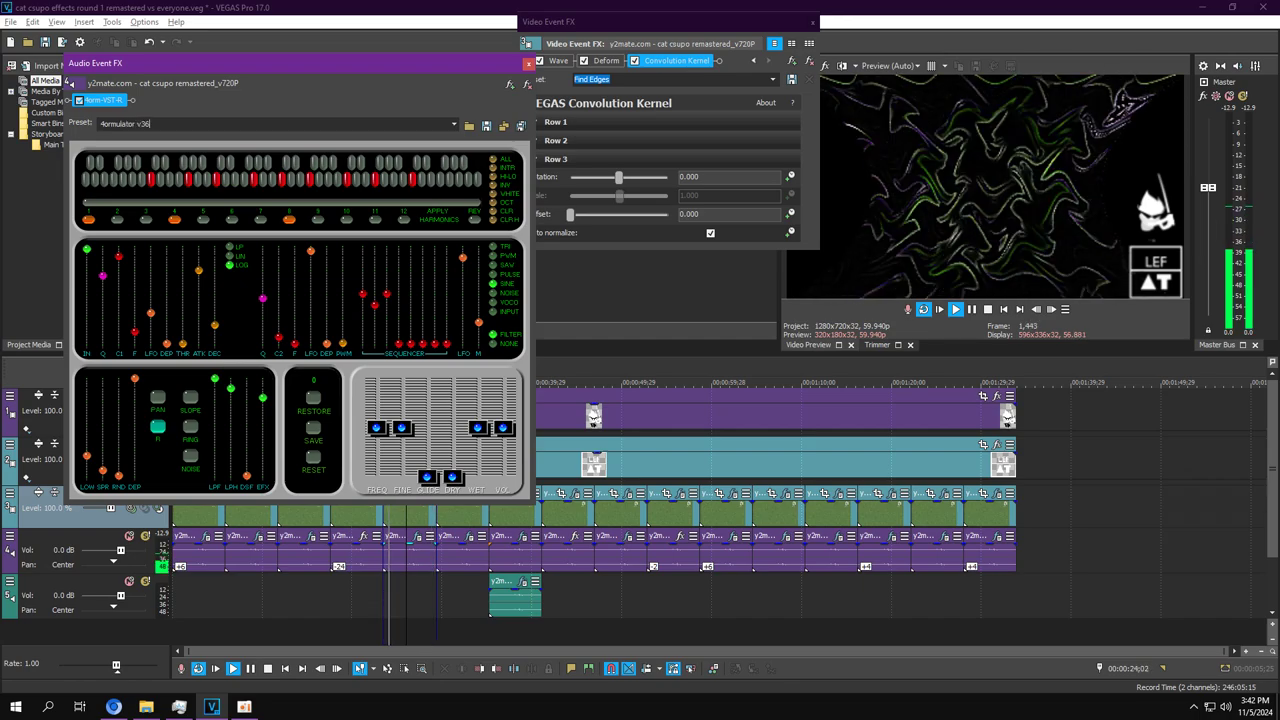
{"action": "left_click", "coordinate": [528, 64]}
{"action": "left_click", "coordinate": [971, 310]}
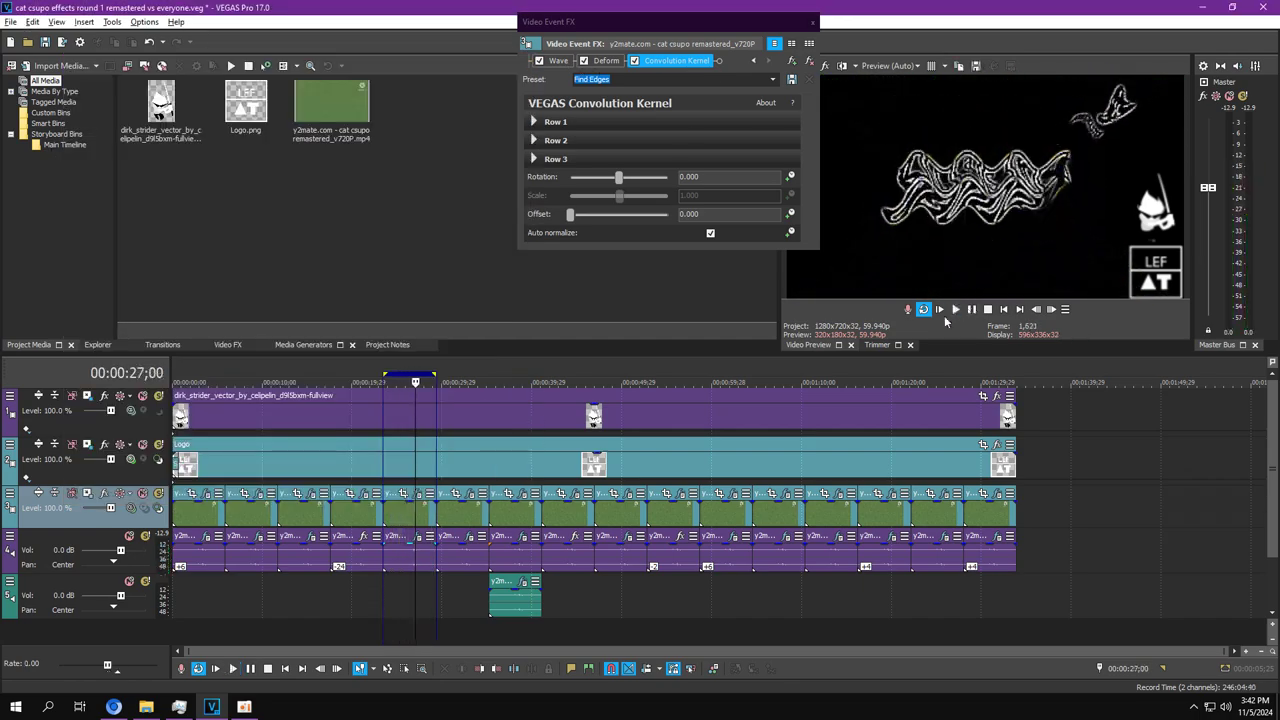
Open the sixth clip's video and audio effect chains and enlarge the video window to show the Wave settings and end keyframe.
{"action": "double_click", "coordinate": [461, 514]}
{"action": "left_click", "coordinate": [470, 494]}
{"action": "left_click", "coordinate": [470, 537]}
{"action": "left_click", "coordinate": [600, 60]}
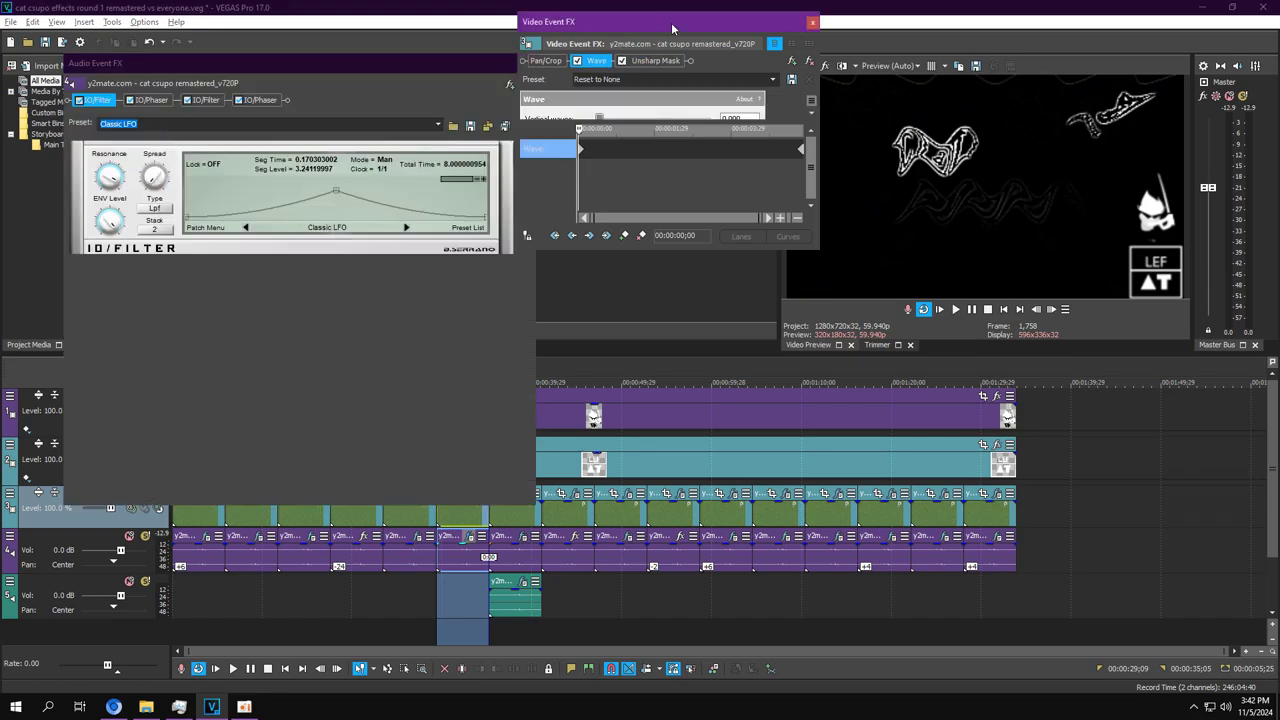
{"action": "left_click_drag", "start_coordinate": [676, 20], "coordinate": [767, 28]}
{"action": "left_click_drag", "start_coordinate": [691, 297], "coordinate": [1215, 393]}
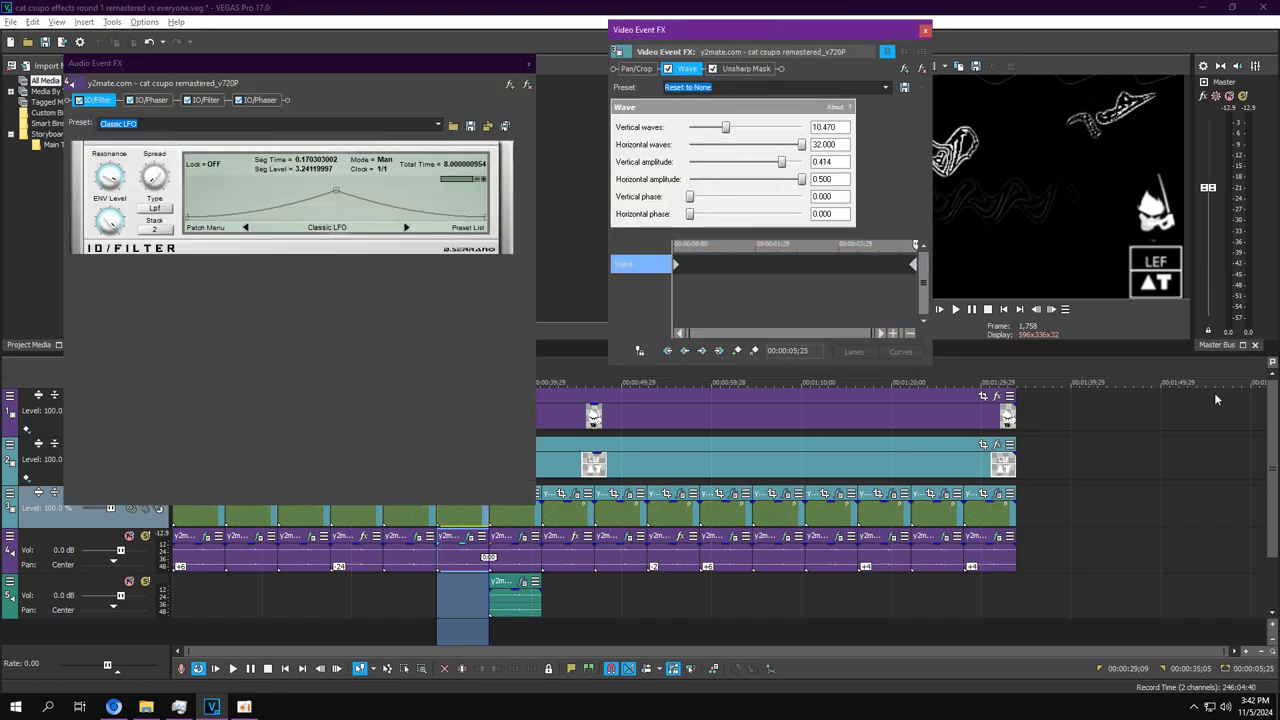
Preview inside the sixth clip and go through its Unsharp Mask, IO/Filter and IO/Phaser effects.
{"action": "left_click", "coordinate": [457, 638]}
{"action": "left_click", "coordinate": [155, 100]}
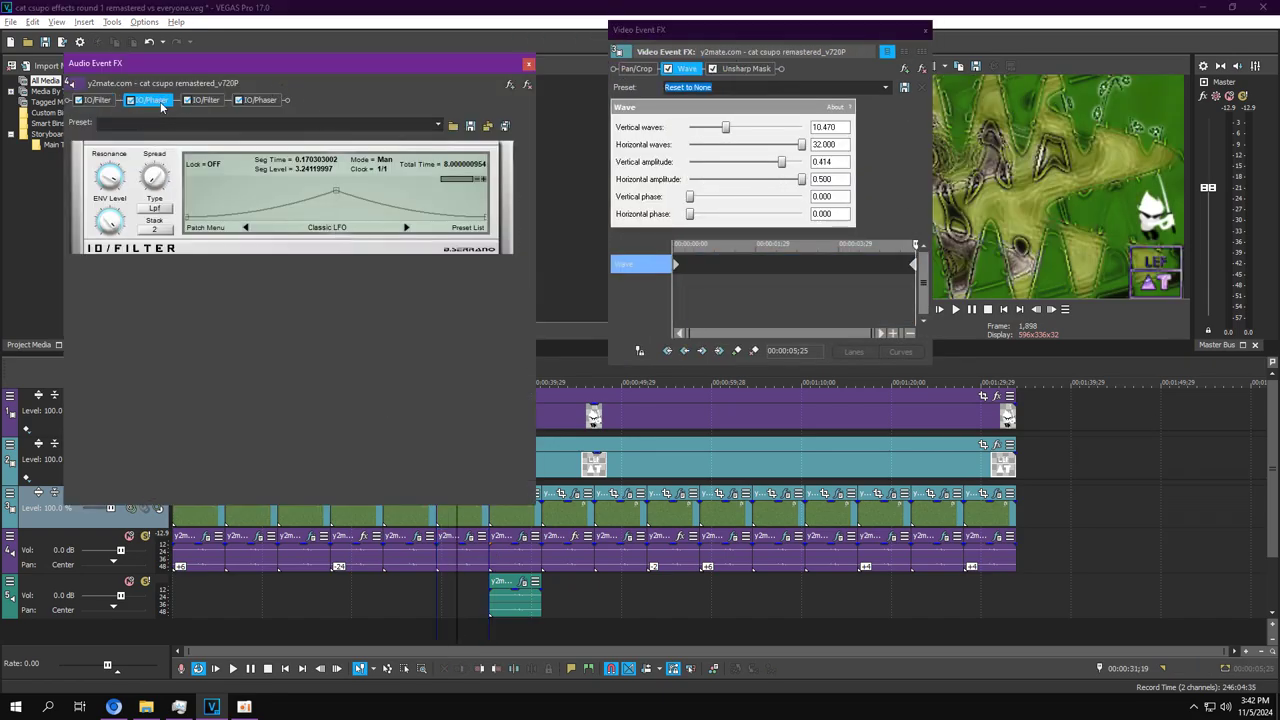
{"action": "left_click", "coordinate": [748, 72]}
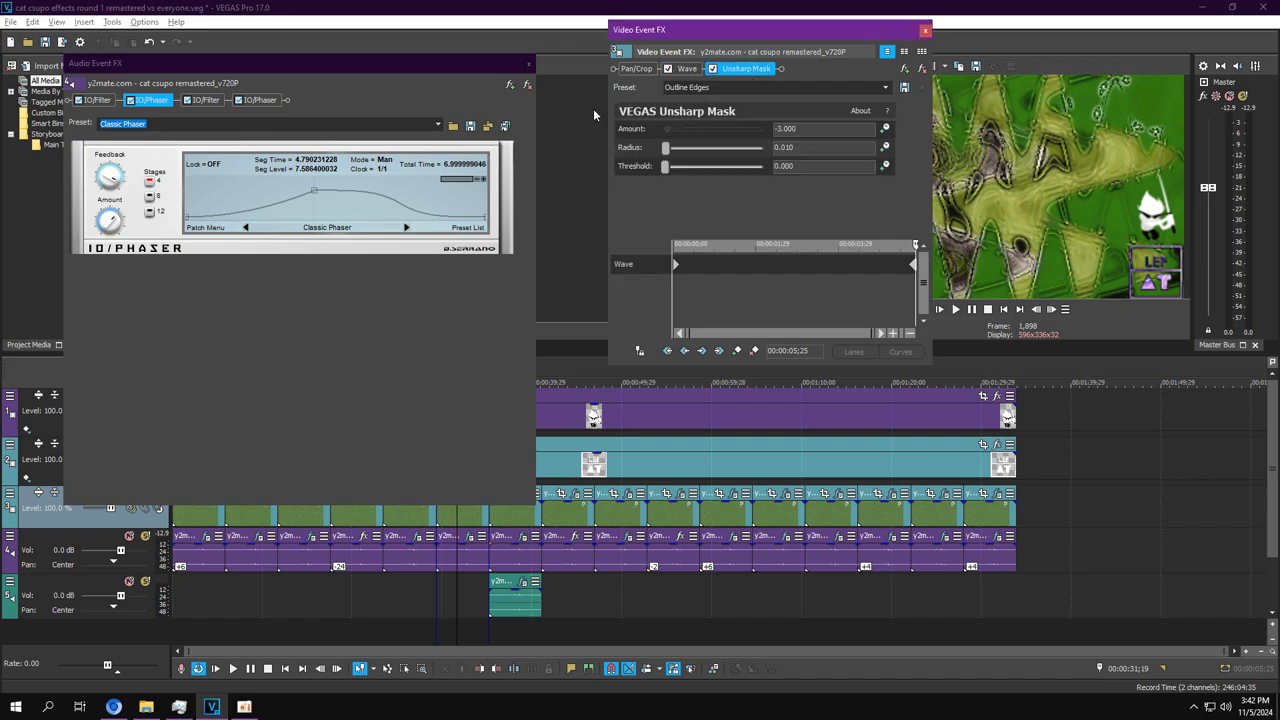
{"action": "left_click", "coordinate": [207, 101]}
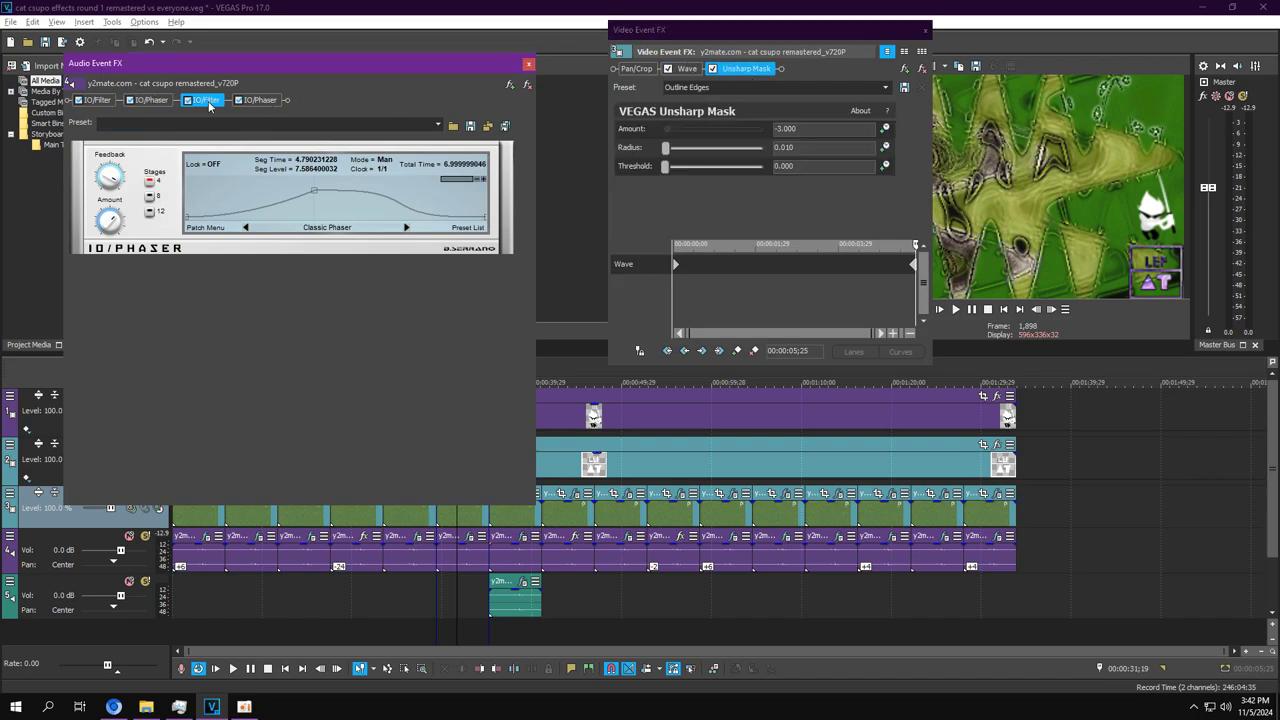
{"action": "left_click", "coordinate": [260, 101]}
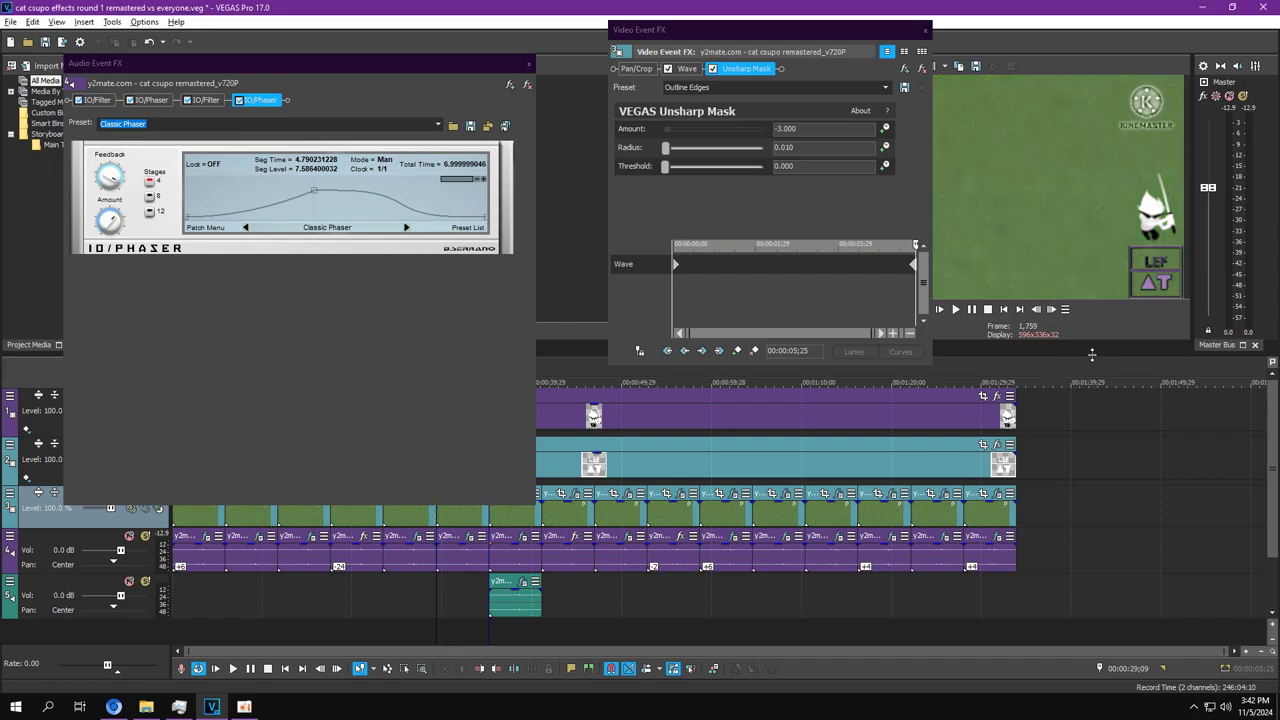
Play back the sixth clip and close both of its effect windows.
{"action": "key", "text": "space"}
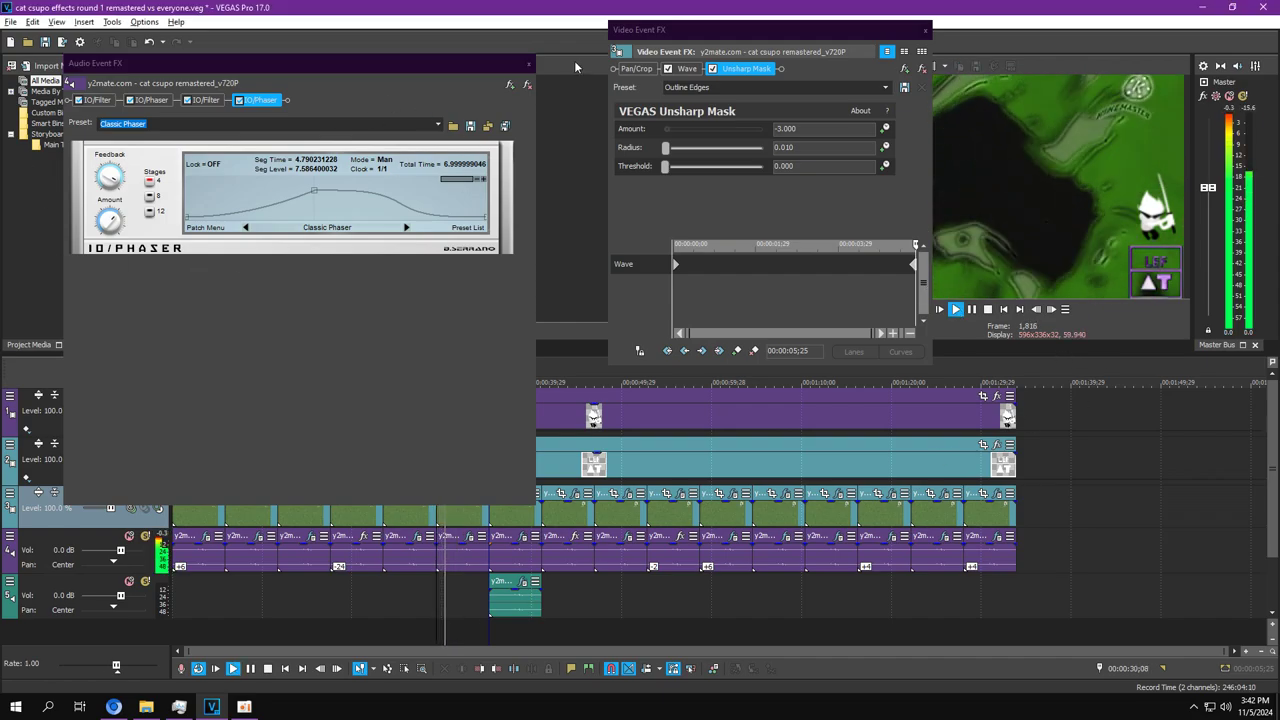
{"action": "left_click", "coordinate": [528, 63]}
{"action": "left_click", "coordinate": [926, 35]}
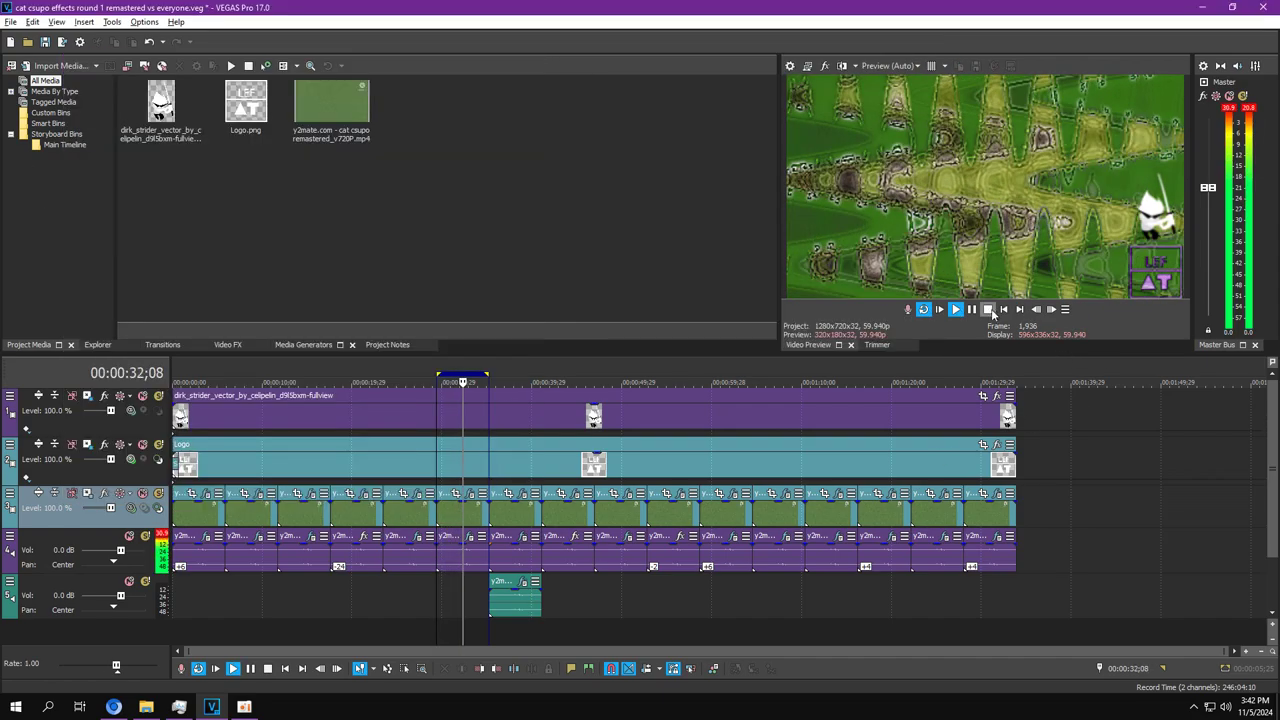
Set the loop region to the seventh clip, open both effect chains and show its Swirl and Convolution Kernel settings.
{"action": "double_click", "coordinate": [505, 517]}
{"action": "left_click", "coordinate": [503, 516]}
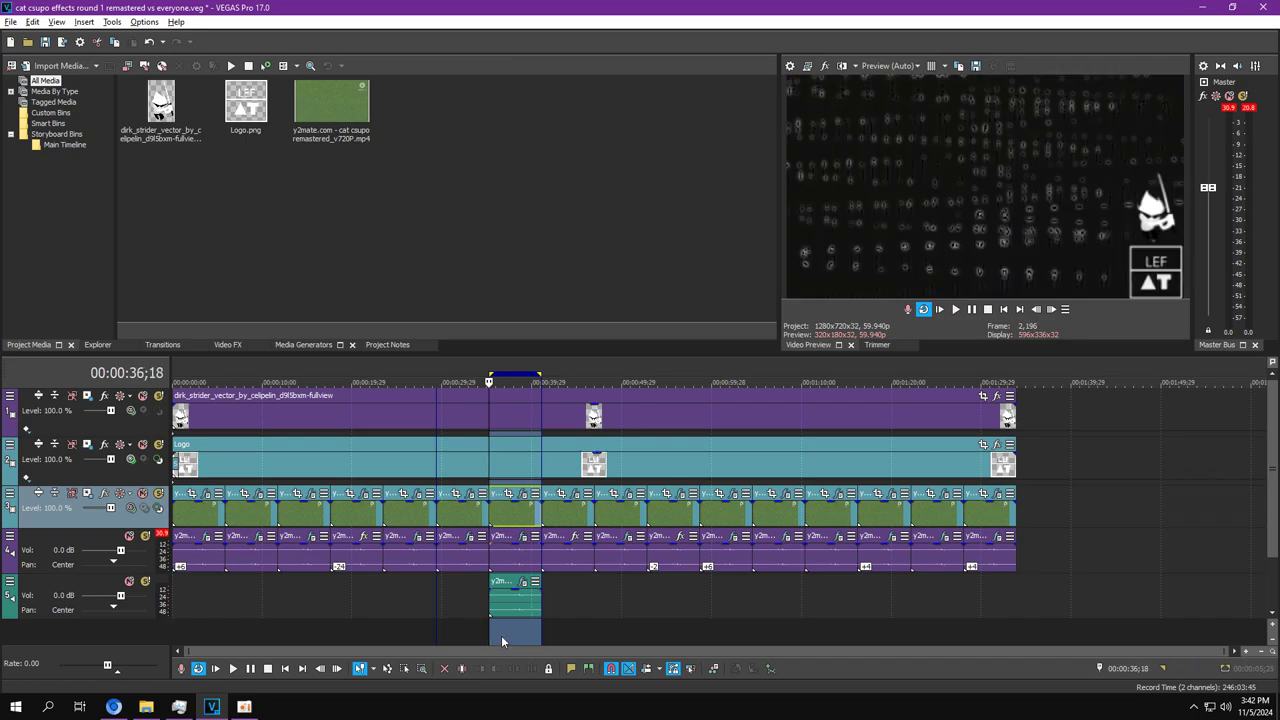
{"action": "left_click", "coordinate": [522, 493]}
{"action": "left_click", "coordinate": [686, 68]}
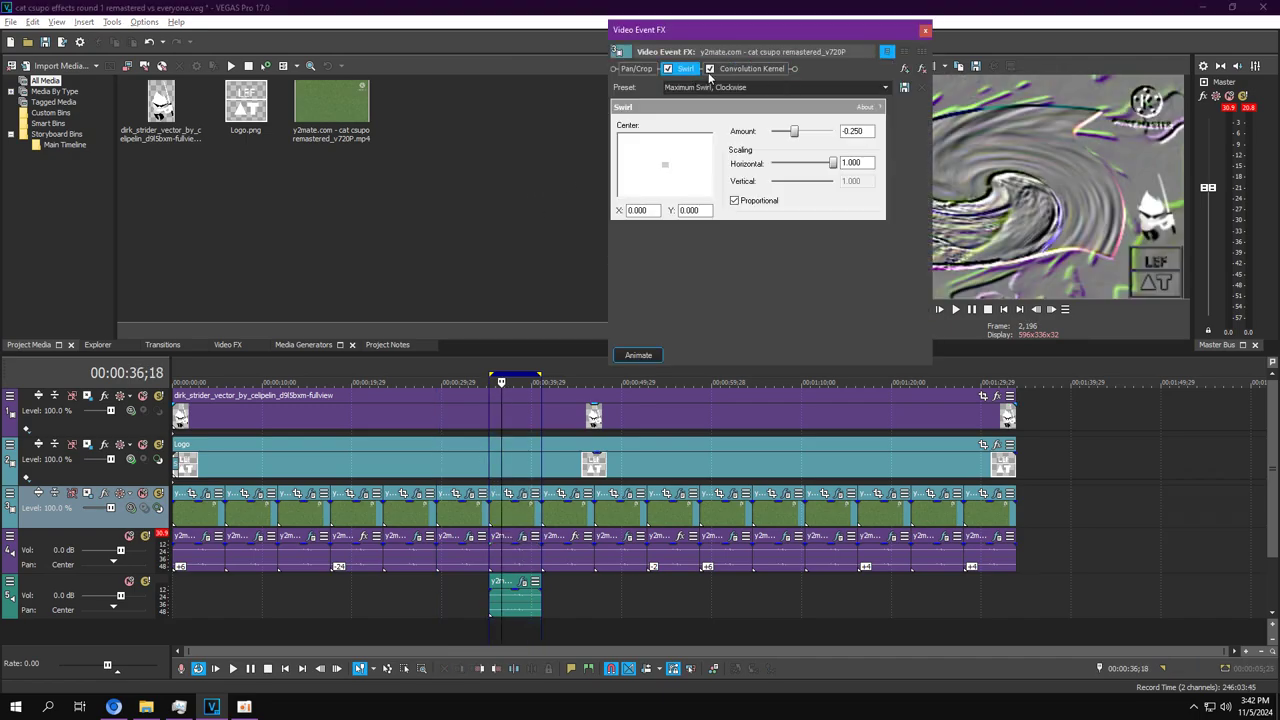
{"action": "left_click", "coordinate": [522, 536]}
{"action": "left_click", "coordinate": [752, 68]}
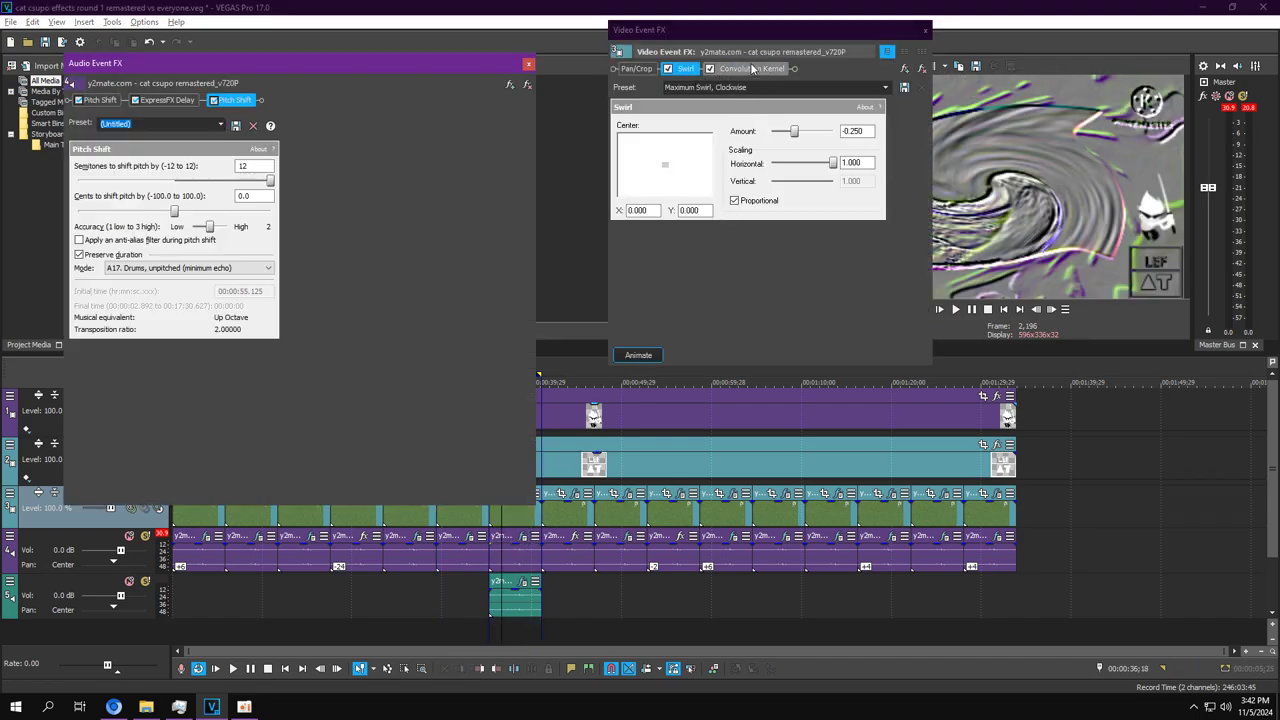
Go through the Pitch Shift, ExpressFX Delay and second Pitch Shift settings on the seventh clip's main audio.
{"action": "left_click", "coordinate": [118, 102]}
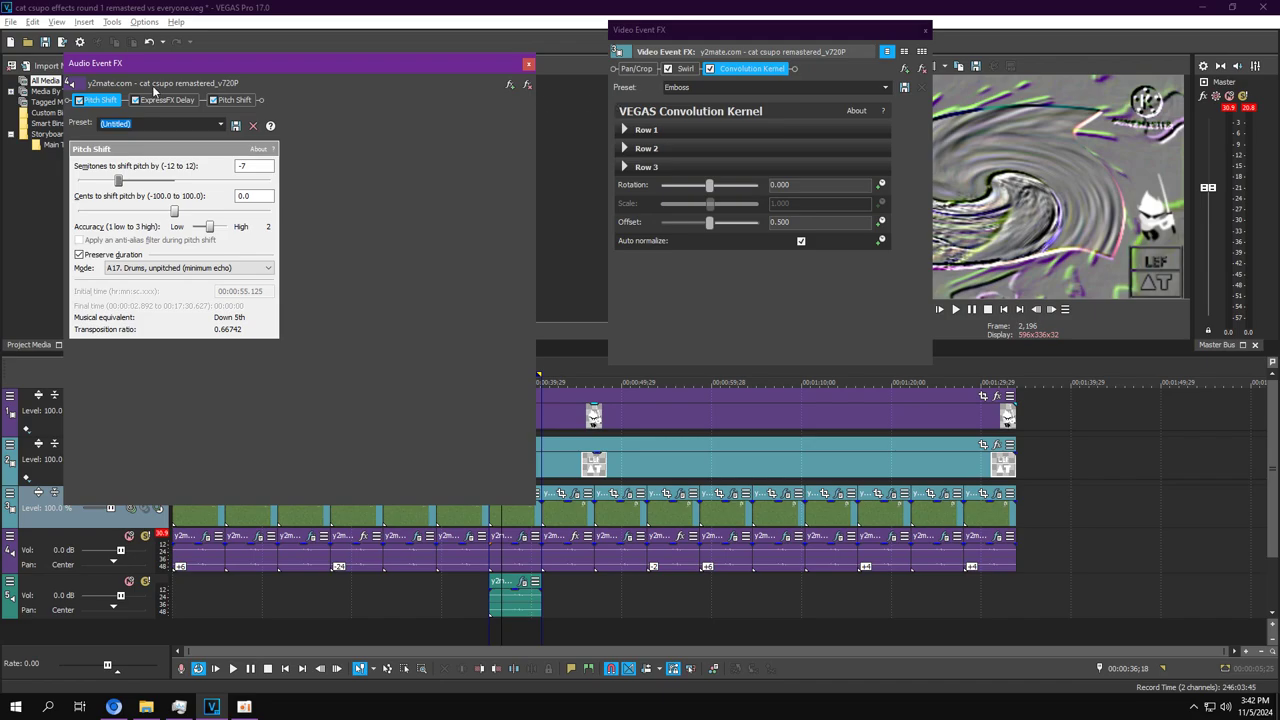
{"action": "left_click", "coordinate": [155, 100]}
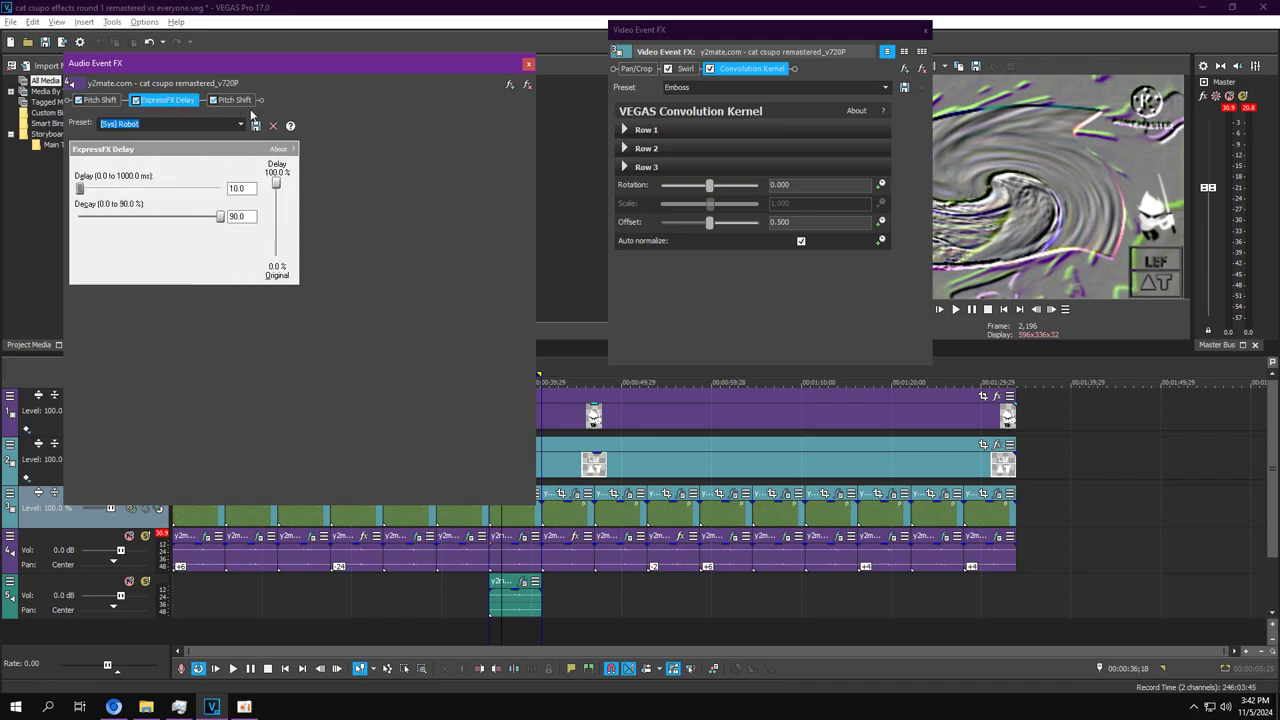
{"action": "left_click", "coordinate": [234, 101]}
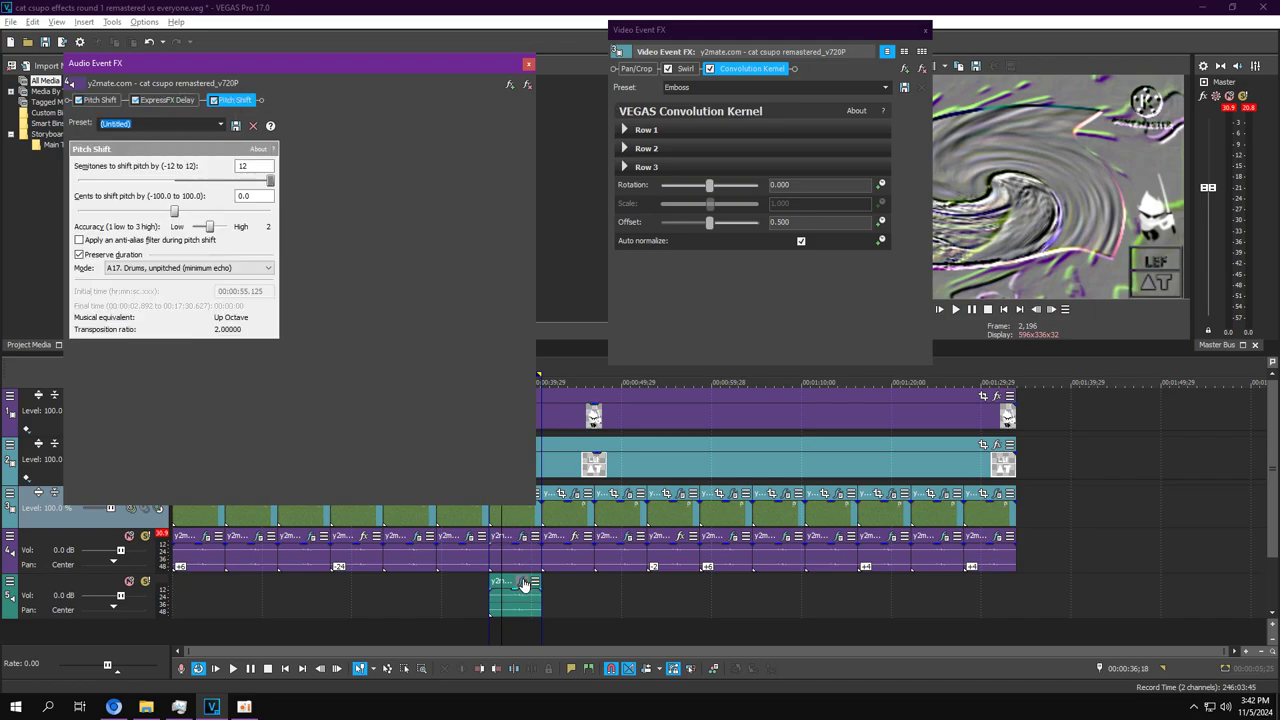
Go through the Pitch Shift and ExpressFX Delay settings of the seventh clip's second audio layer and close both effect windows.
{"action": "left_click", "coordinate": [102, 100]}
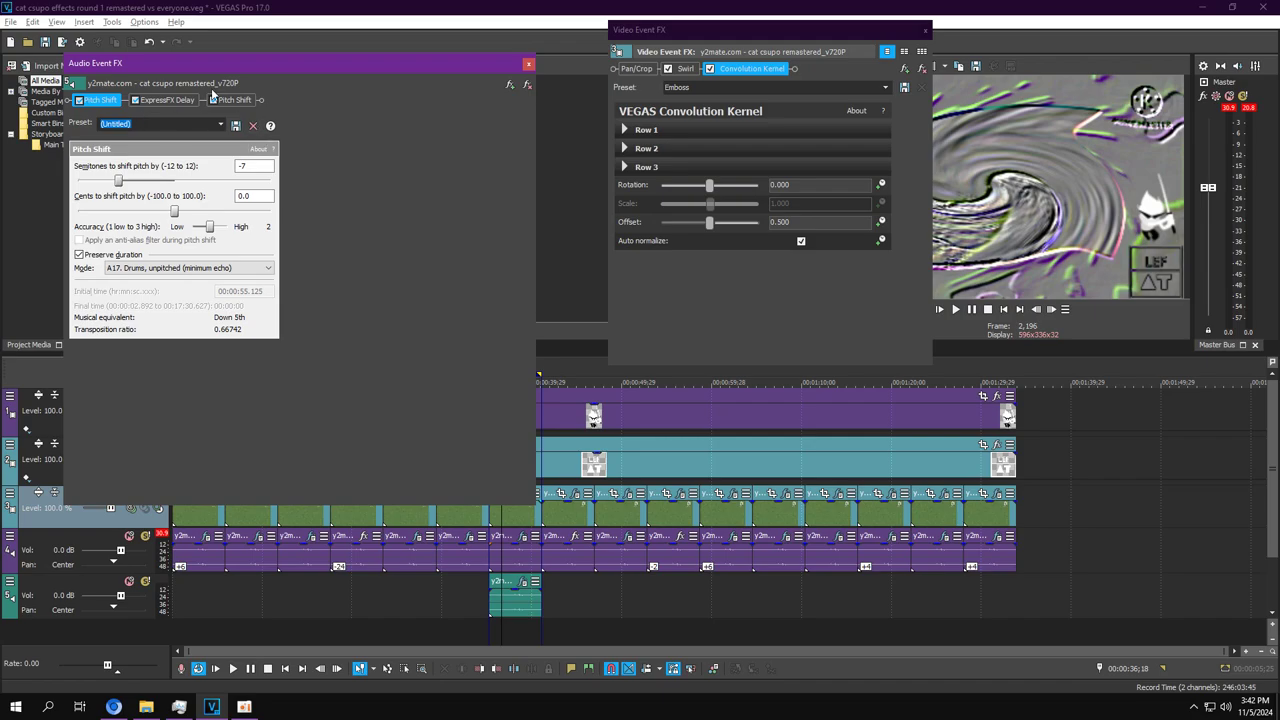
{"action": "left_click", "coordinate": [171, 102]}
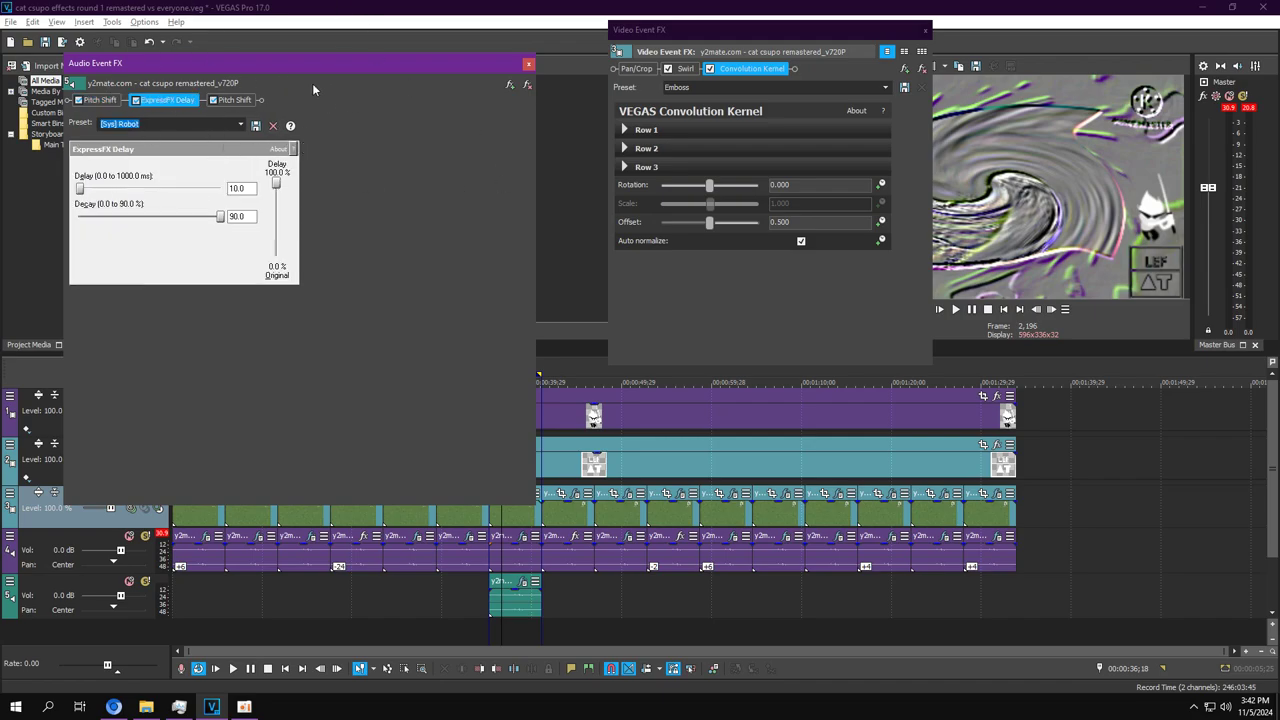
{"action": "left_click", "coordinate": [222, 100]}
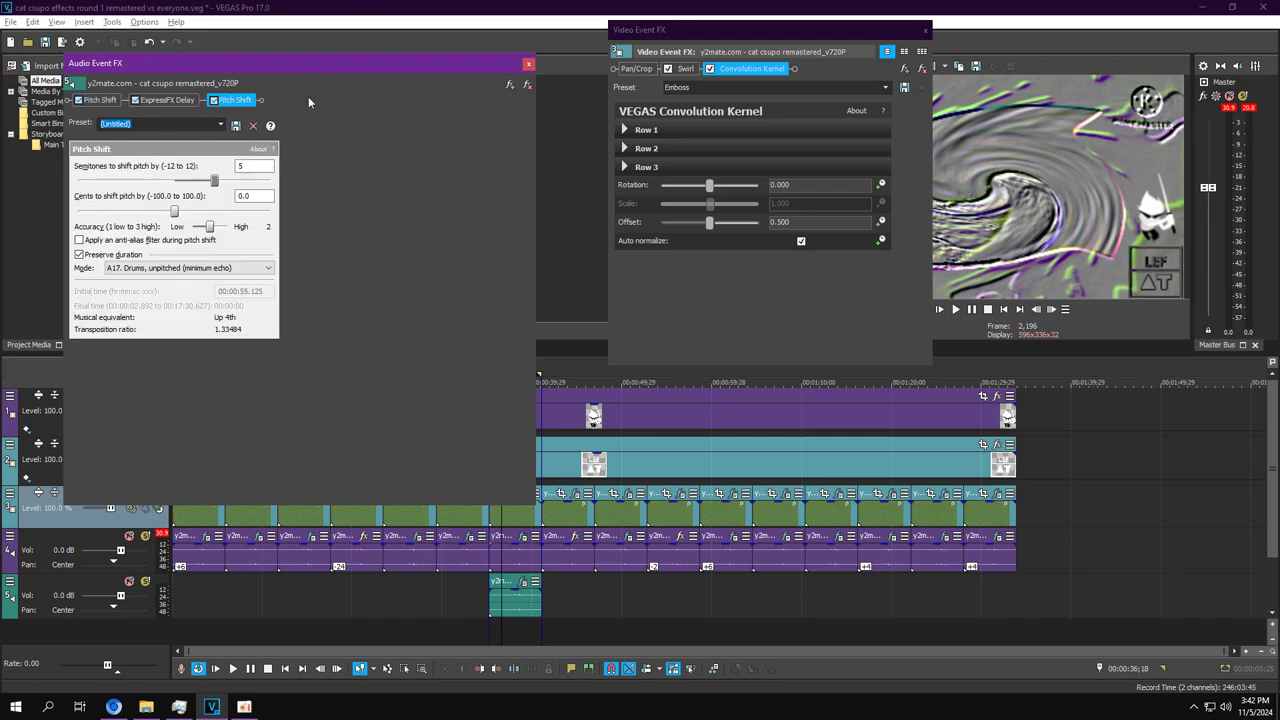
{"action": "left_click", "coordinate": [528, 64]}
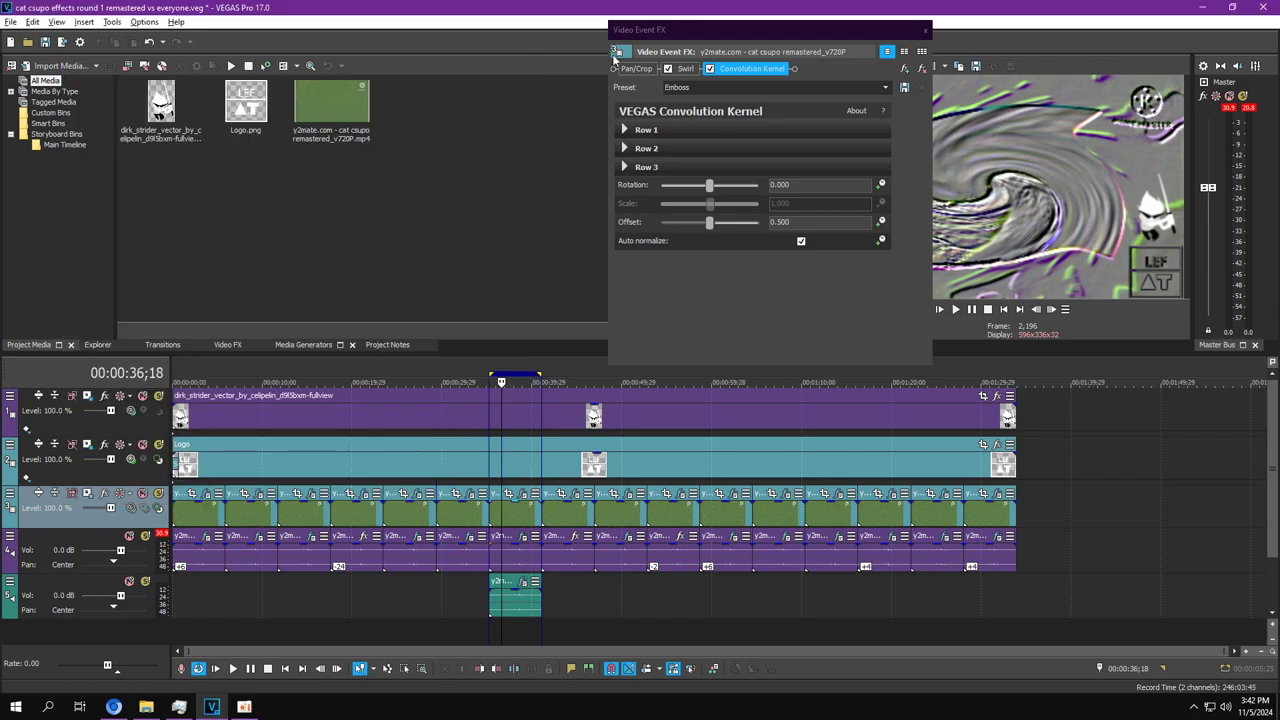
{"action": "left_click", "coordinate": [926, 29]}
Set the loop region to the eighth clip and show its Gradient Map video effect.
{"action": "left_click", "coordinate": [571, 537]}
{"action": "double_click", "coordinate": [570, 514]}
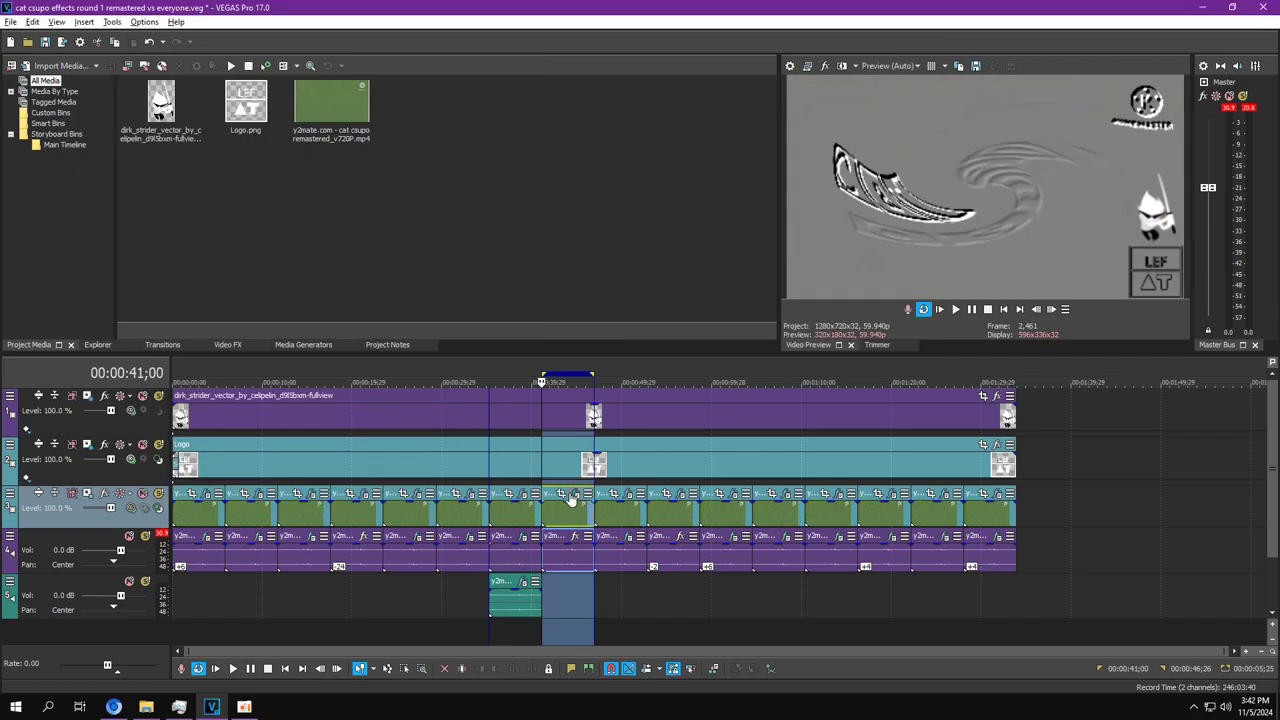
{"action": "left_click", "coordinate": [574, 494]}
{"action": "left_click", "coordinate": [570, 554]}
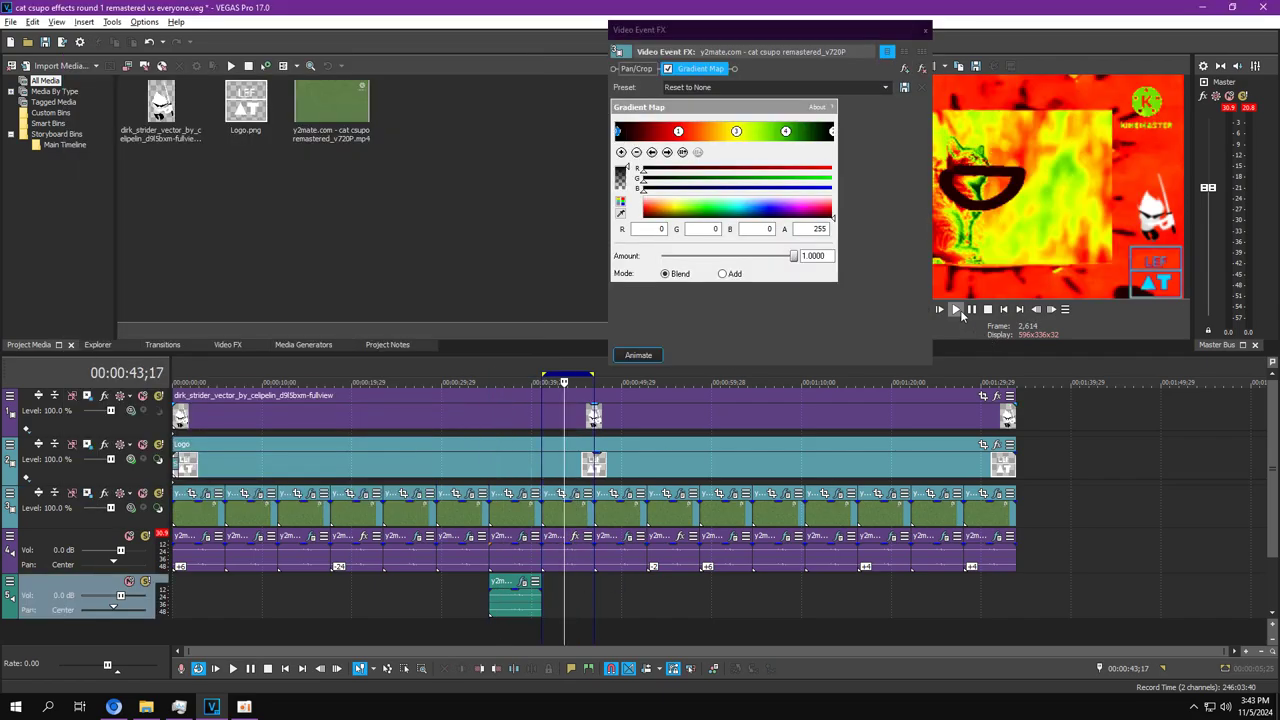
Set the eighth clip's audio time stretch and pitch shift method to élastique in its event properties.
{"action": "right_click", "coordinate": [566, 554]}
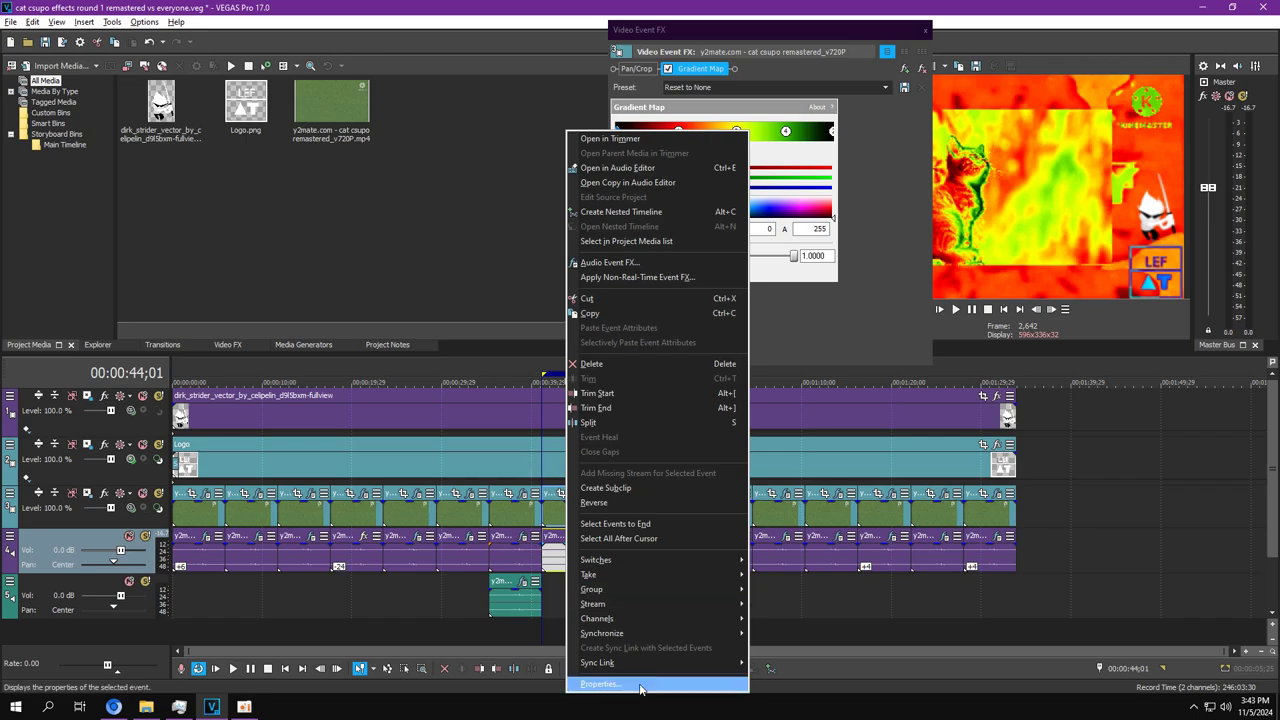
{"action": "left_click", "coordinate": [600, 680]}
{"action": "left_click", "coordinate": [328, 266]}
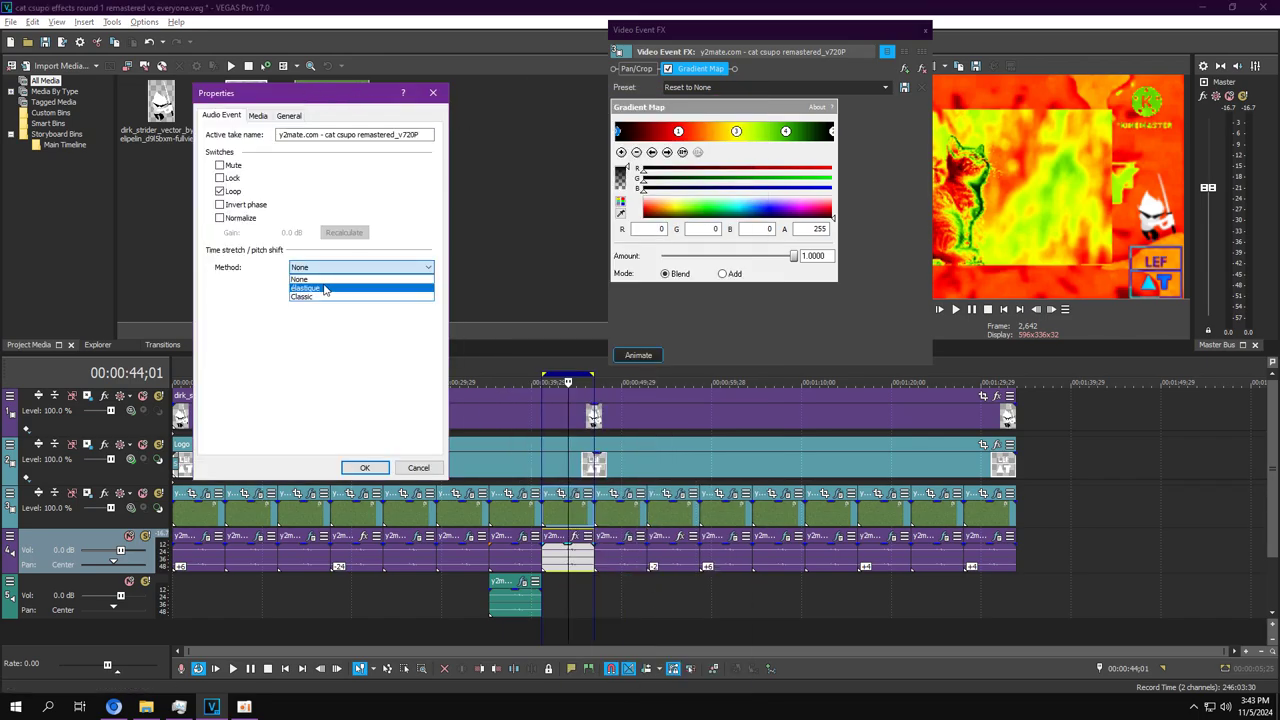
{"action": "left_click", "coordinate": [323, 286]}
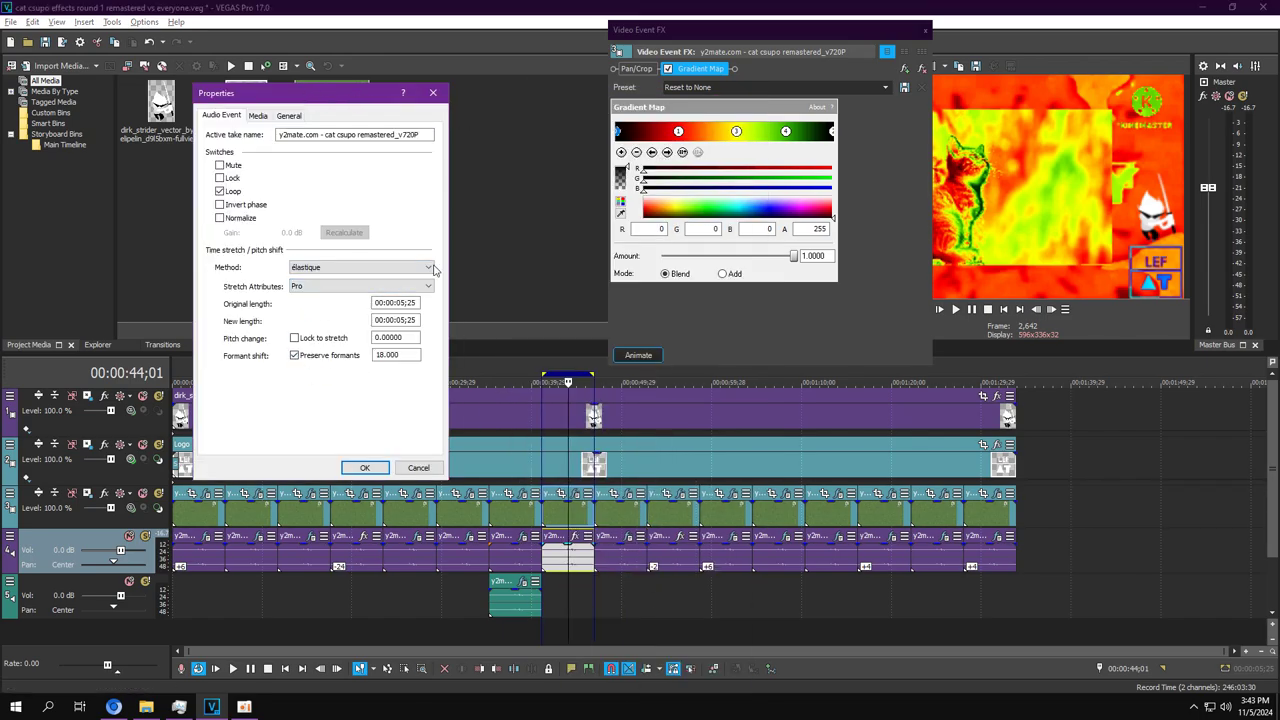
{"action": "left_click", "coordinate": [365, 467]}
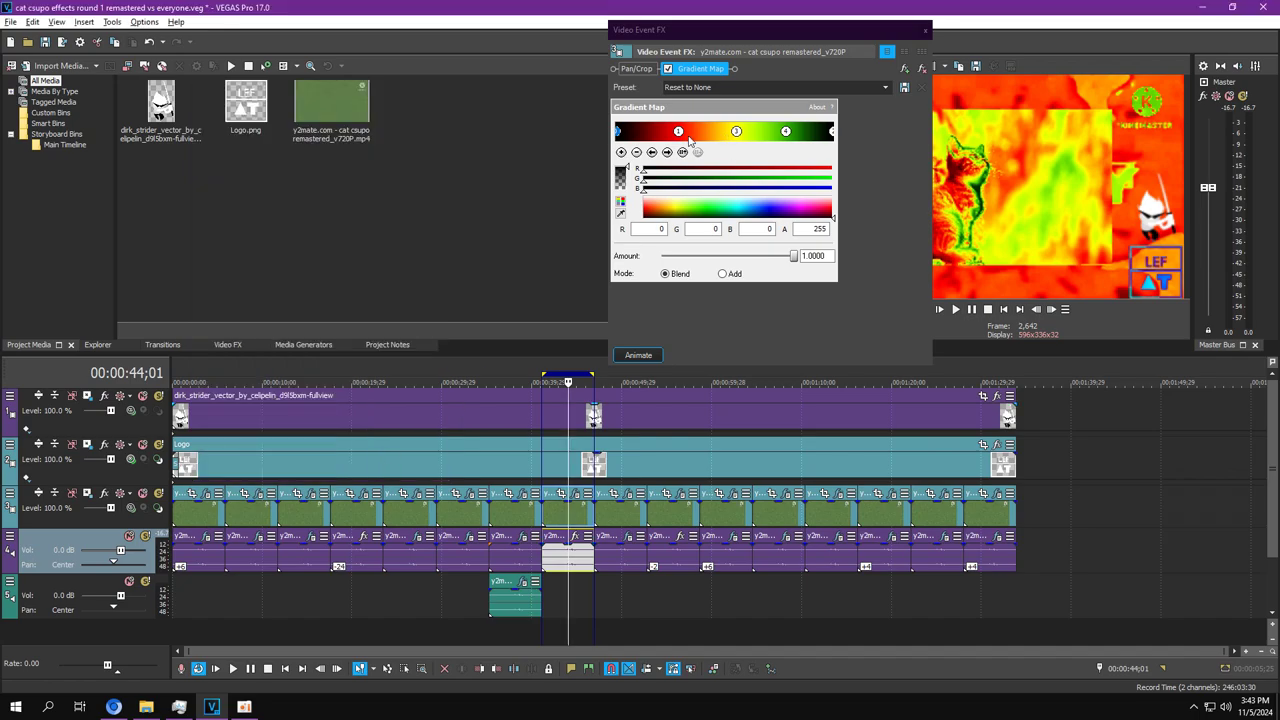
Go through the colour values of the eighth clip's Gradient Map control points up to the last one.
{"action": "left_click", "coordinate": [669, 150]}
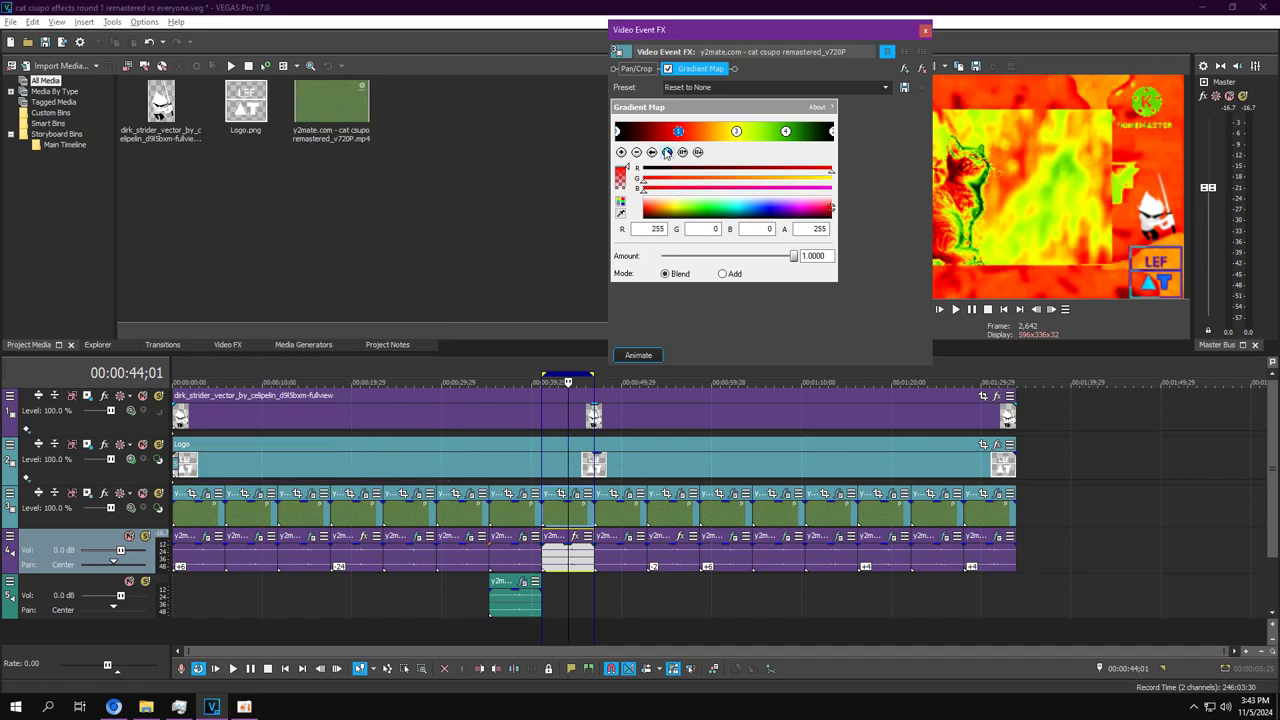
{"action": "left_click", "coordinate": [667, 151]}
{"action": "left_click", "coordinate": [667, 151]}
{"action": "left_click", "coordinate": [656, 152]}
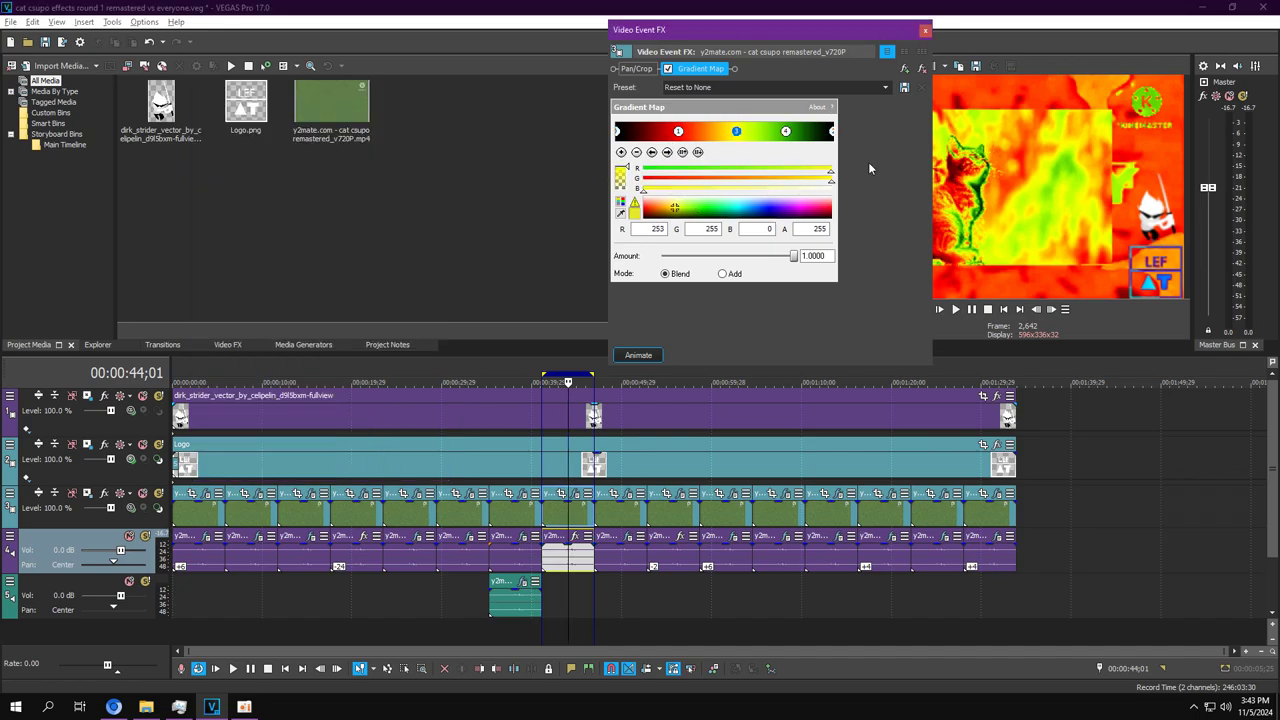
{"action": "left_click", "coordinate": [667, 151]}
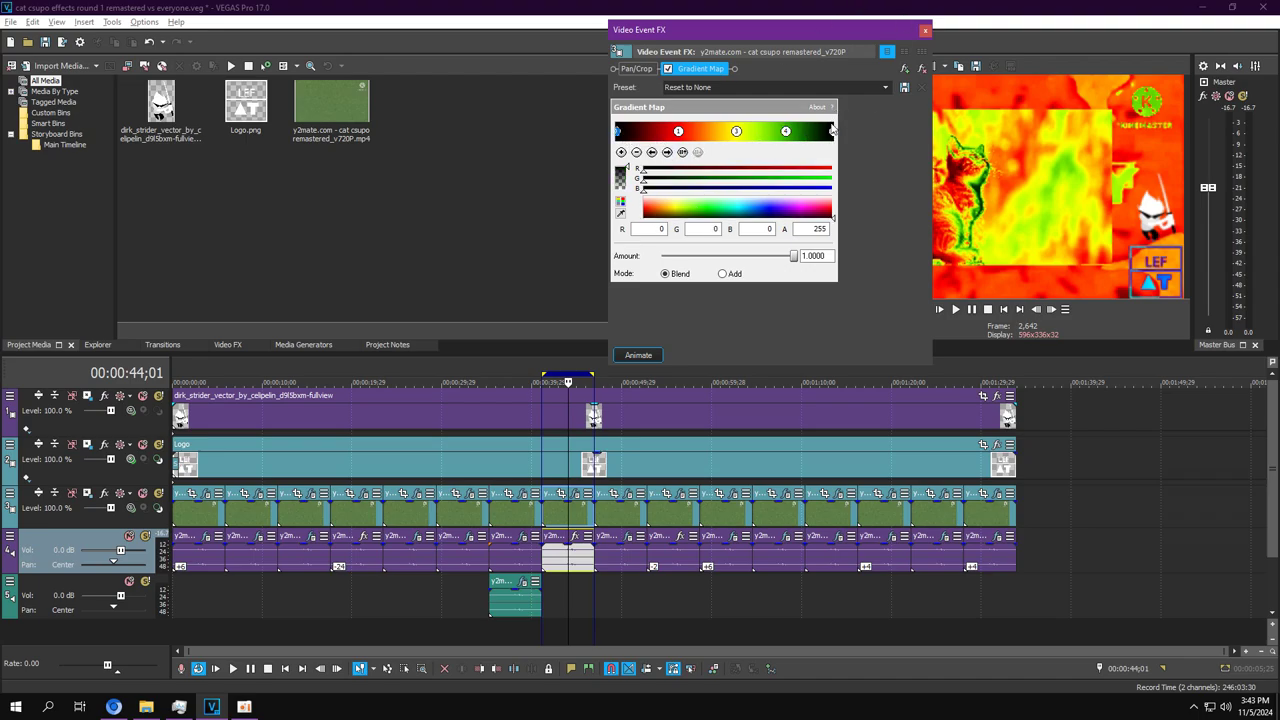
{"action": "left_click", "coordinate": [832, 131]}
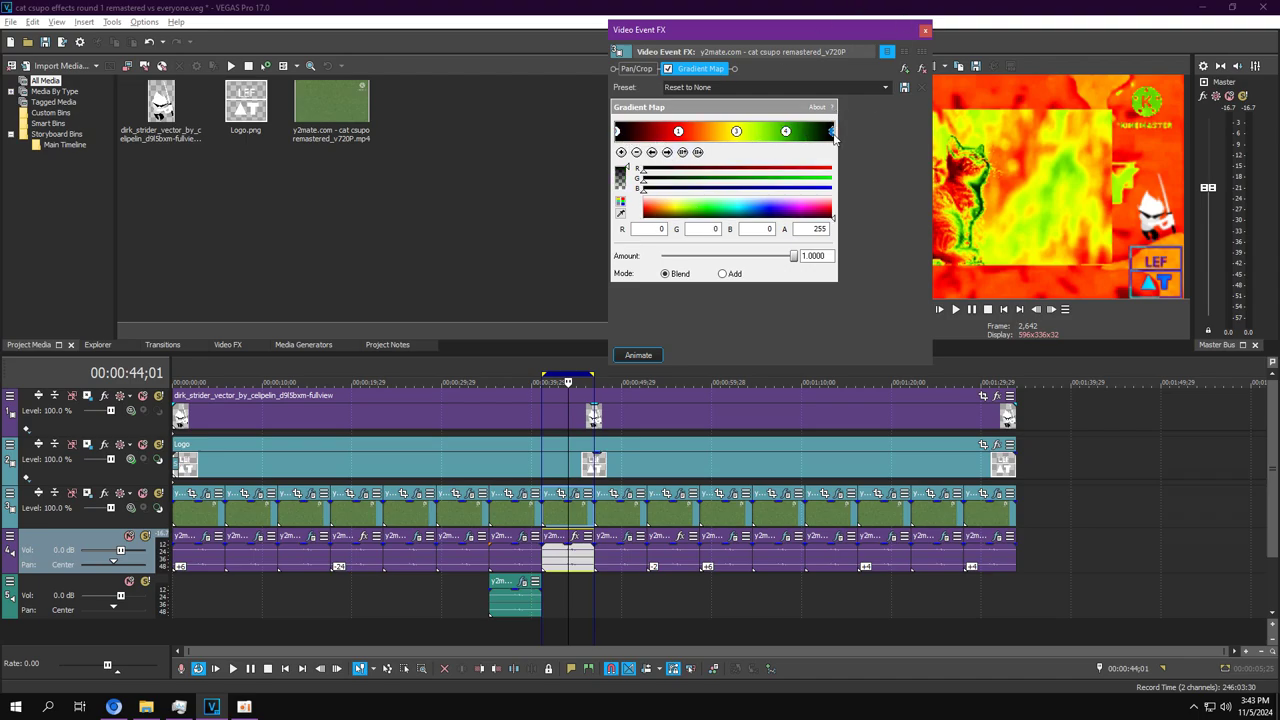
Open the ninth clip's video and audio effect chains, show its CE KaleidElastic effect and preview the clip.
{"action": "left_click", "coordinate": [627, 532]}
{"action": "left_click", "coordinate": [627, 535]}
{"action": "left_click", "coordinate": [700, 29]}
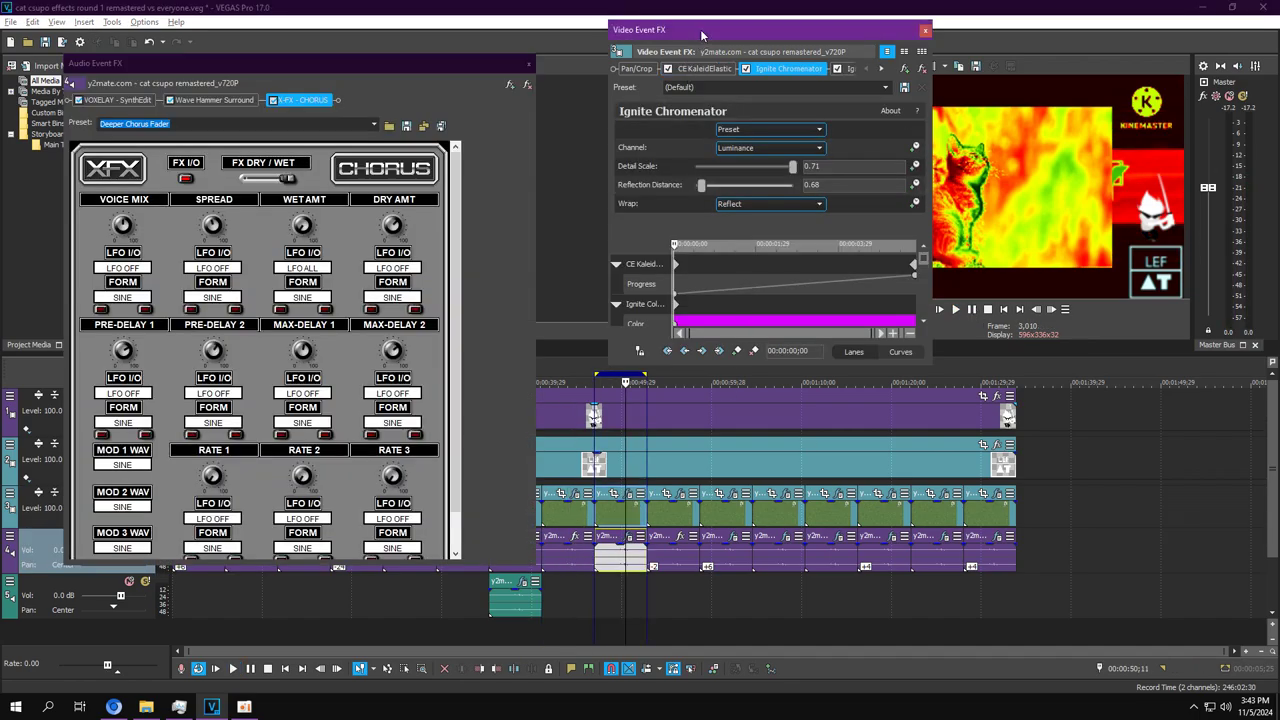
{"action": "left_click", "coordinate": [703, 68]}
{"action": "left_click", "coordinate": [602, 630]}
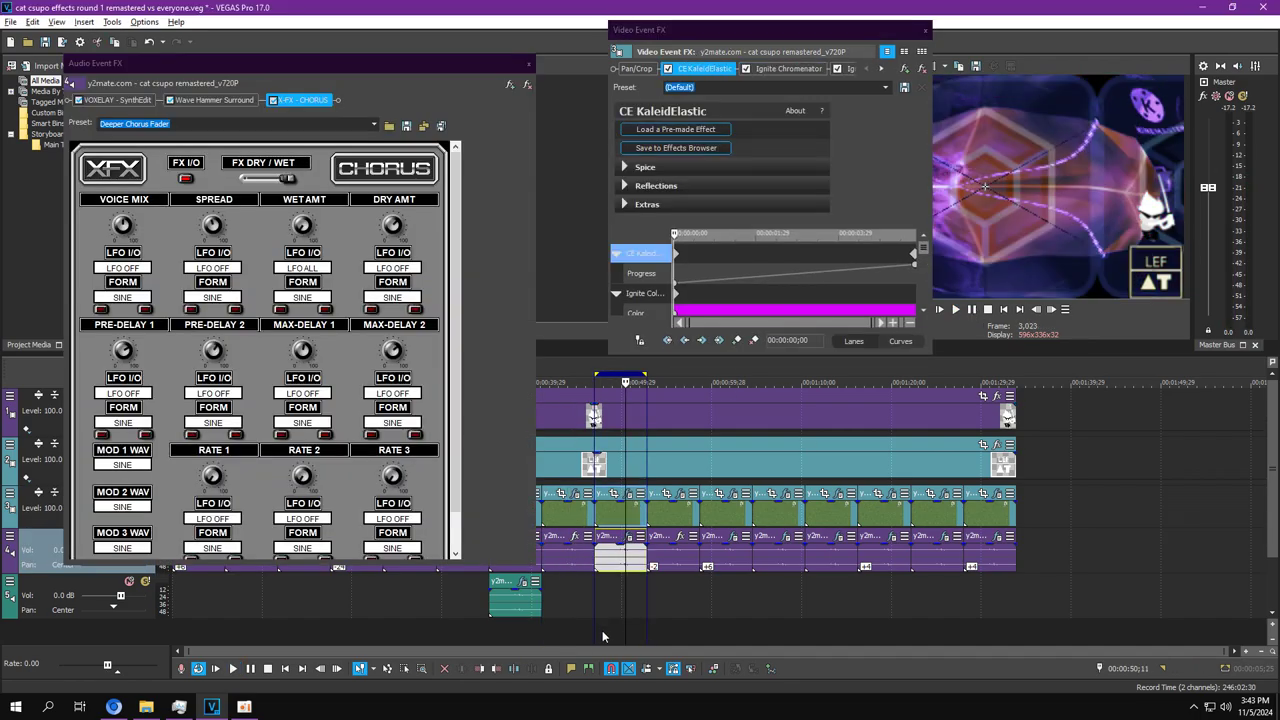
{"action": "left_click", "coordinate": [955, 310]}
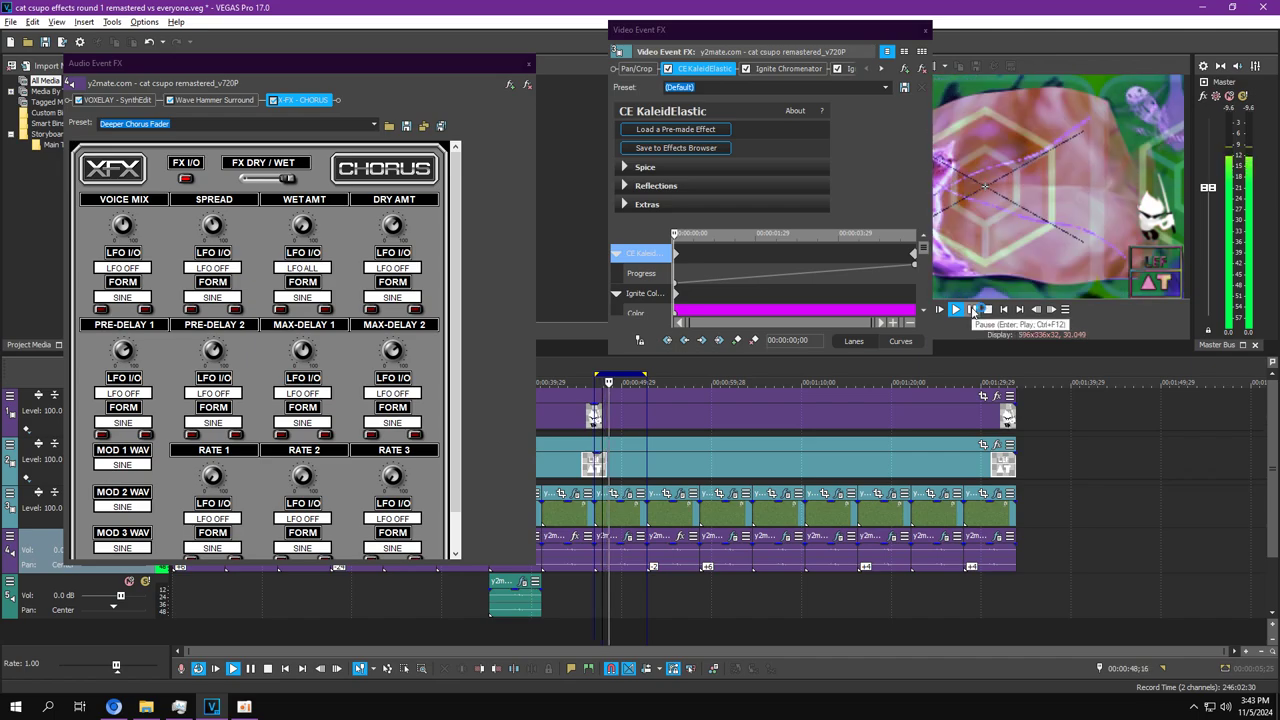
{"action": "left_click", "coordinate": [972, 310]}
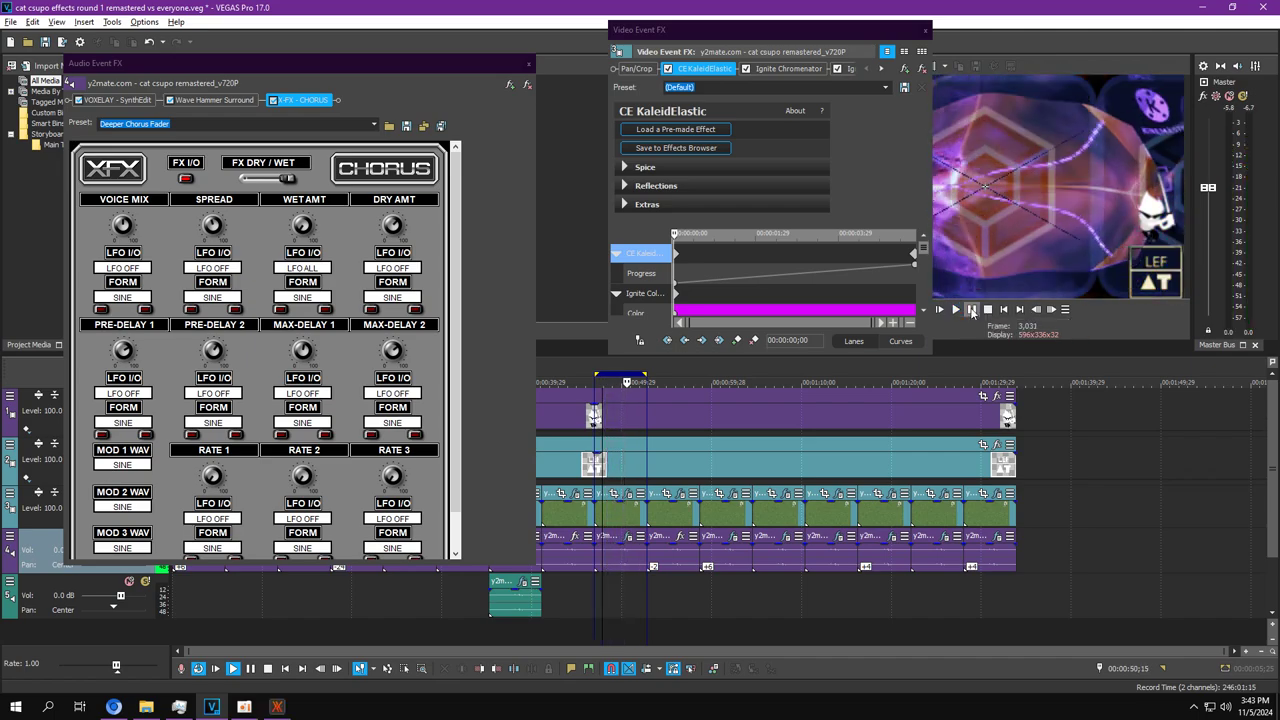
Enlarge the video effect window to show all CE KaleidElastic settings, and show the VOXELAY audio effect on the ninth clip.
{"action": "left_click", "coordinate": [627, 203]}
{"action": "left_click", "coordinate": [625, 184]}
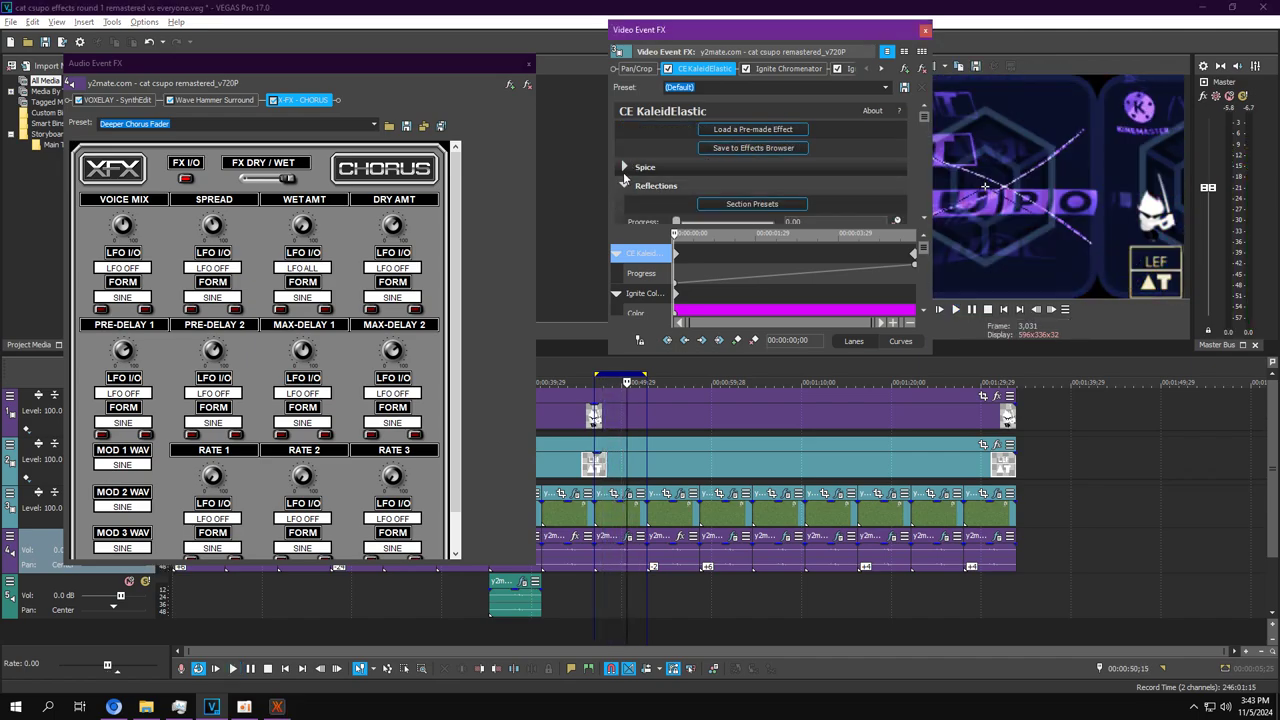
{"action": "left_click", "coordinate": [625, 167]}
{"action": "double_click", "coordinate": [716, 28]}
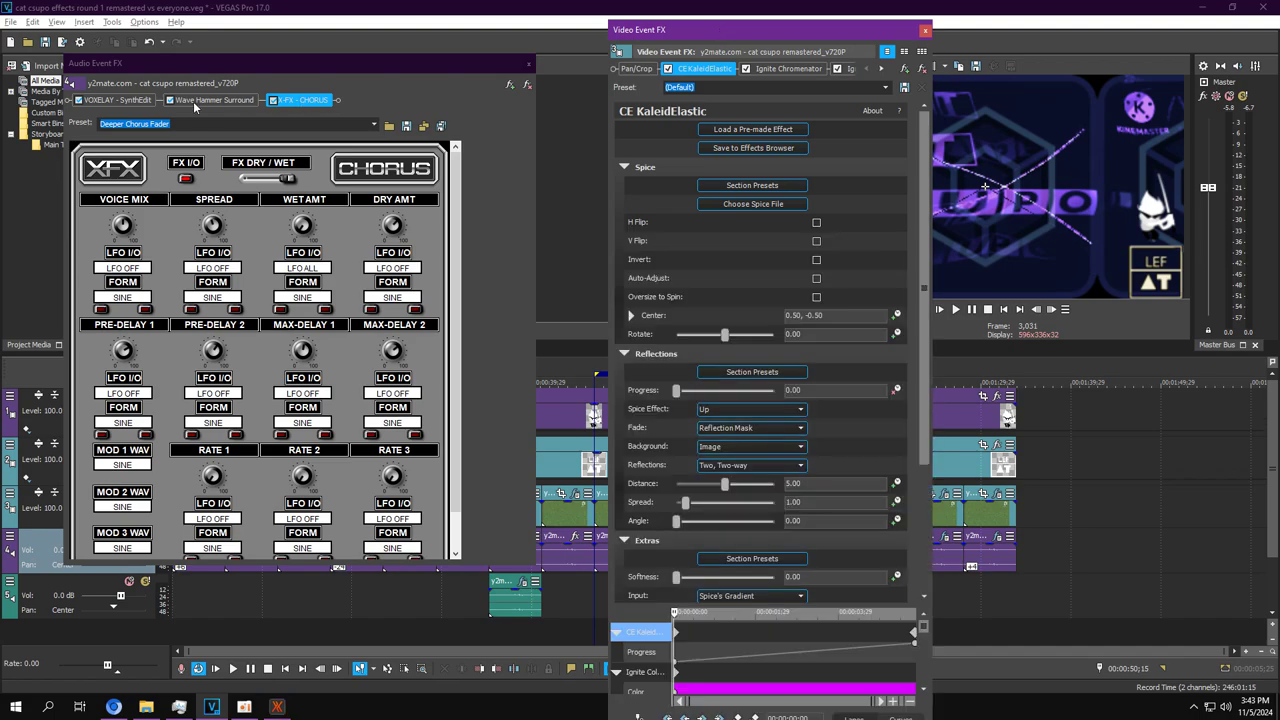
{"action": "left_click", "coordinate": [120, 100]}
{"action": "left_click_drag", "start_coordinate": [715, 24], "coordinate": [736, 4]}
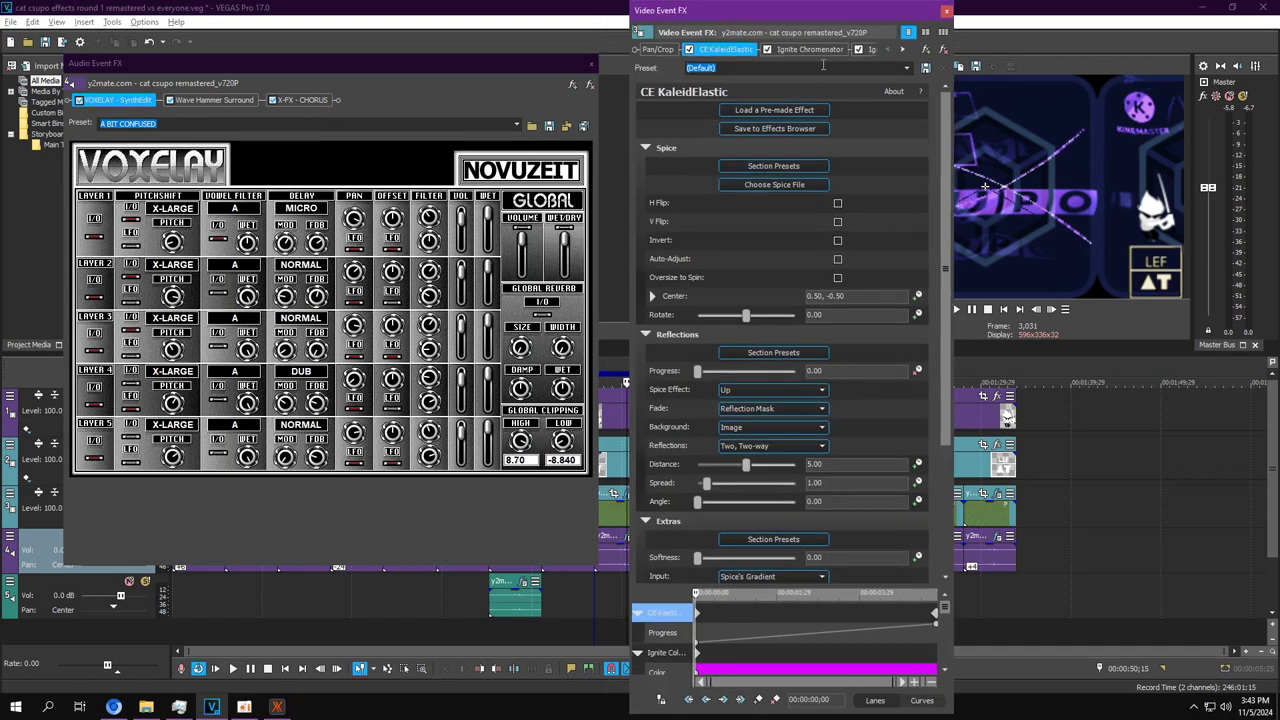
{"action": "left_click_drag", "start_coordinate": [943, 145], "coordinate": [945, 394]}
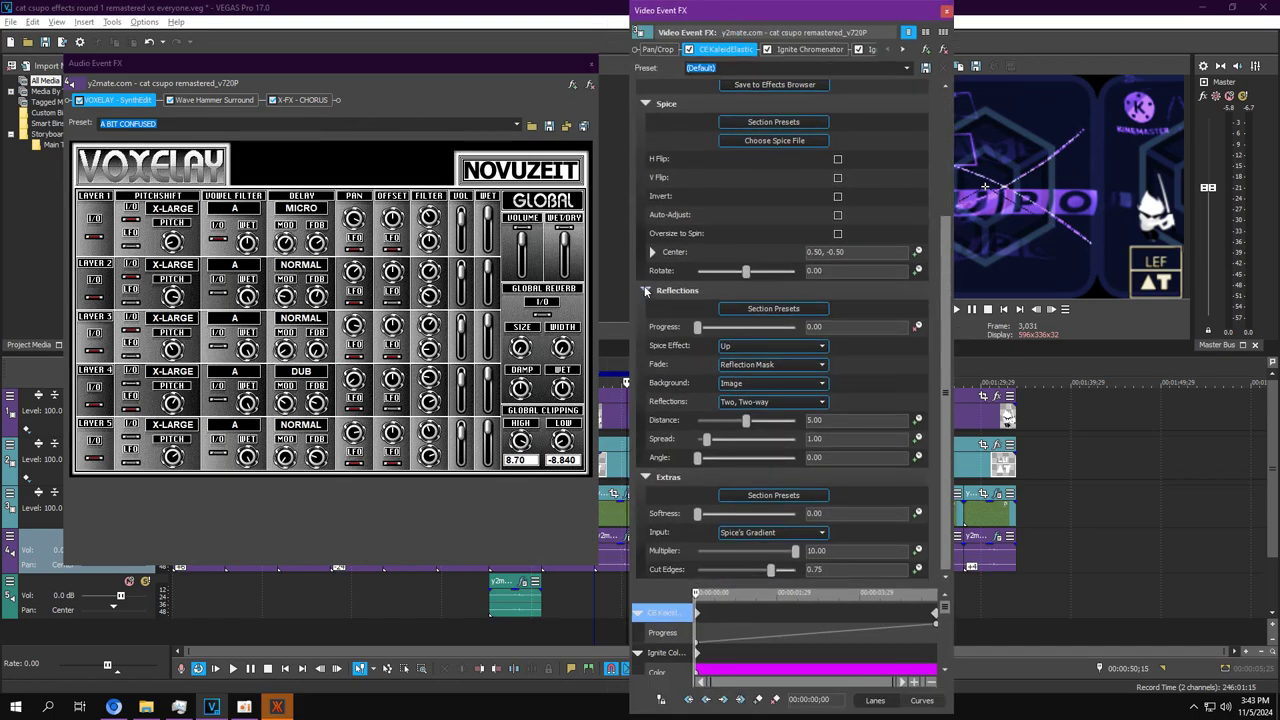
Show the ninth clip's Ignite Chromenator settings and inspect the start and end keyframes of CE KaleidElastic.
{"action": "left_click", "coordinate": [801, 50]}
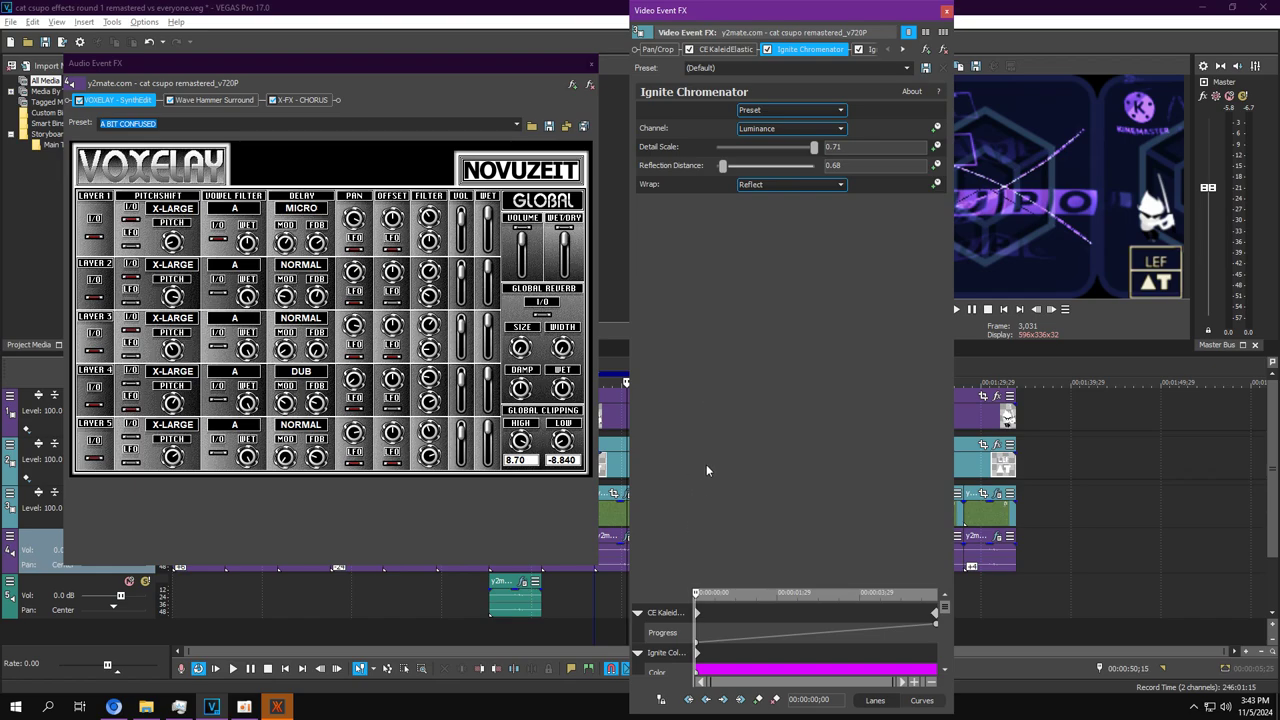
{"action": "left_click", "coordinate": [662, 612]}
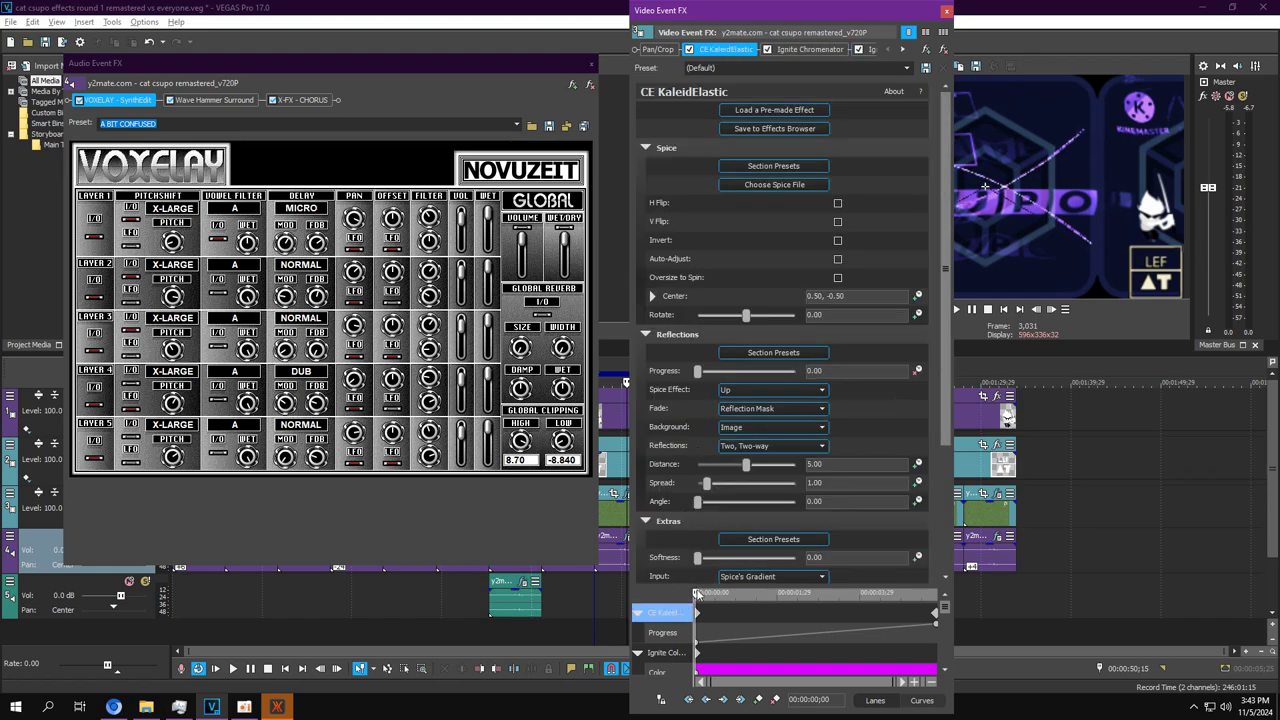
{"action": "left_click_drag", "start_coordinate": [698, 594], "coordinate": [940, 592]}
{"action": "left_click_drag", "start_coordinate": [948, 246], "coordinate": [946, 220]}
{"action": "left_click", "coordinate": [818, 50]}
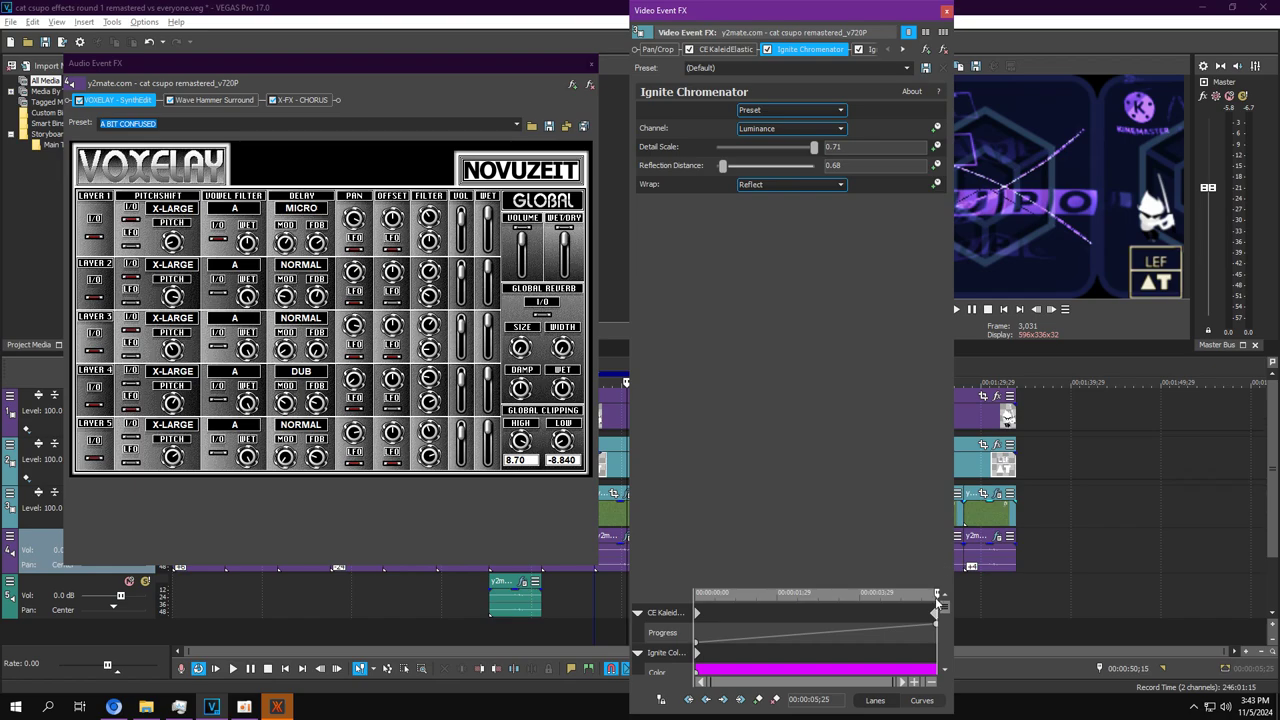
{"action": "left_click_drag", "start_coordinate": [937, 595], "coordinate": [434, 570]}
Show the ninth clip's Ignite Color Vibrance settings, including at the clip's end, and its Wave Hammer Surround audio settings.
{"action": "left_click", "coordinate": [903, 50]}
{"action": "left_click", "coordinate": [903, 50]}
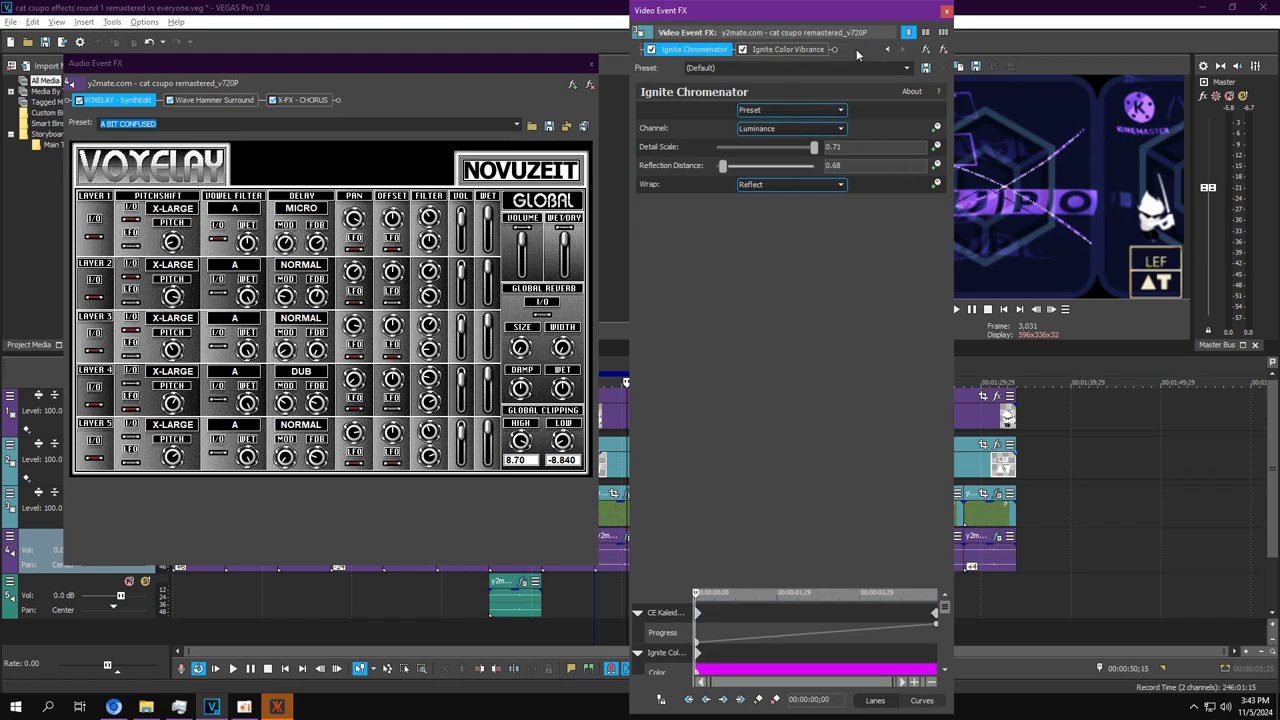
{"action": "left_click", "coordinate": [802, 50]}
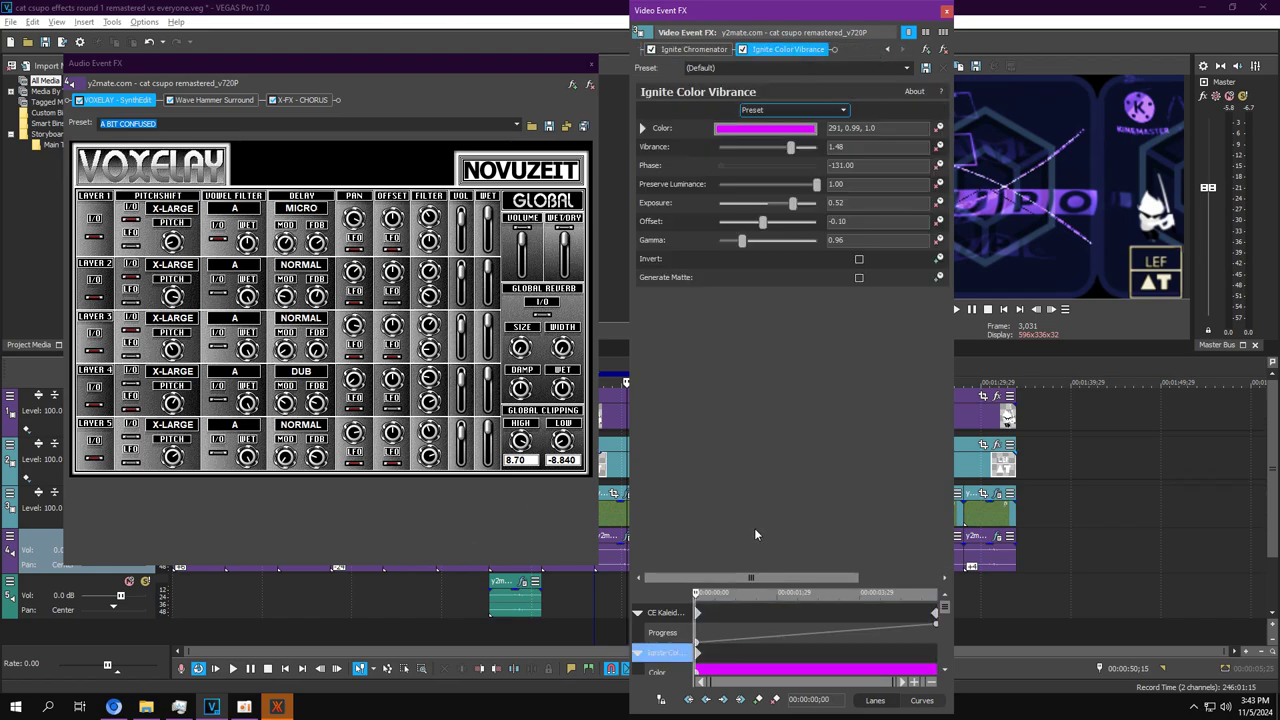
{"action": "left_click", "coordinate": [213, 101]}
{"action": "left_click", "coordinate": [715, 605]}
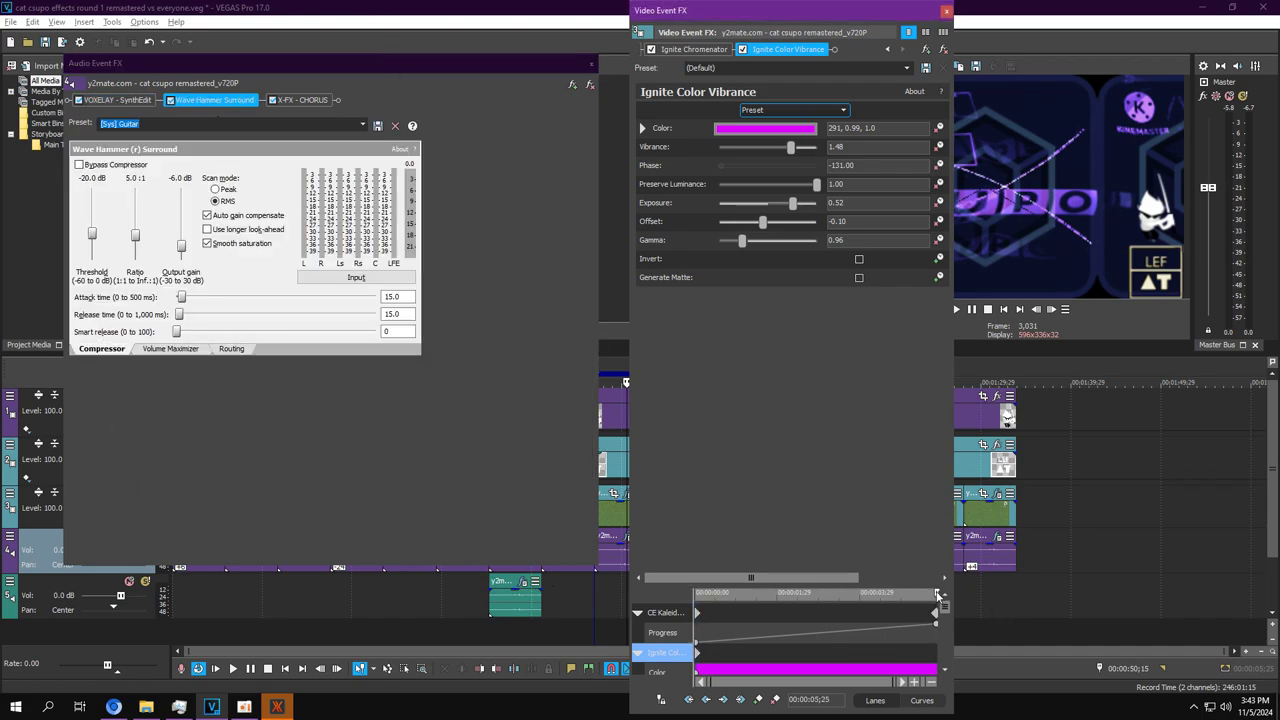
{"action": "left_click_drag", "start_coordinate": [938, 598], "coordinate": [542, 630]}
Show the ninth clip's X-FX Chorus settings and close both effect windows.
{"action": "left_click", "coordinate": [297, 100]}
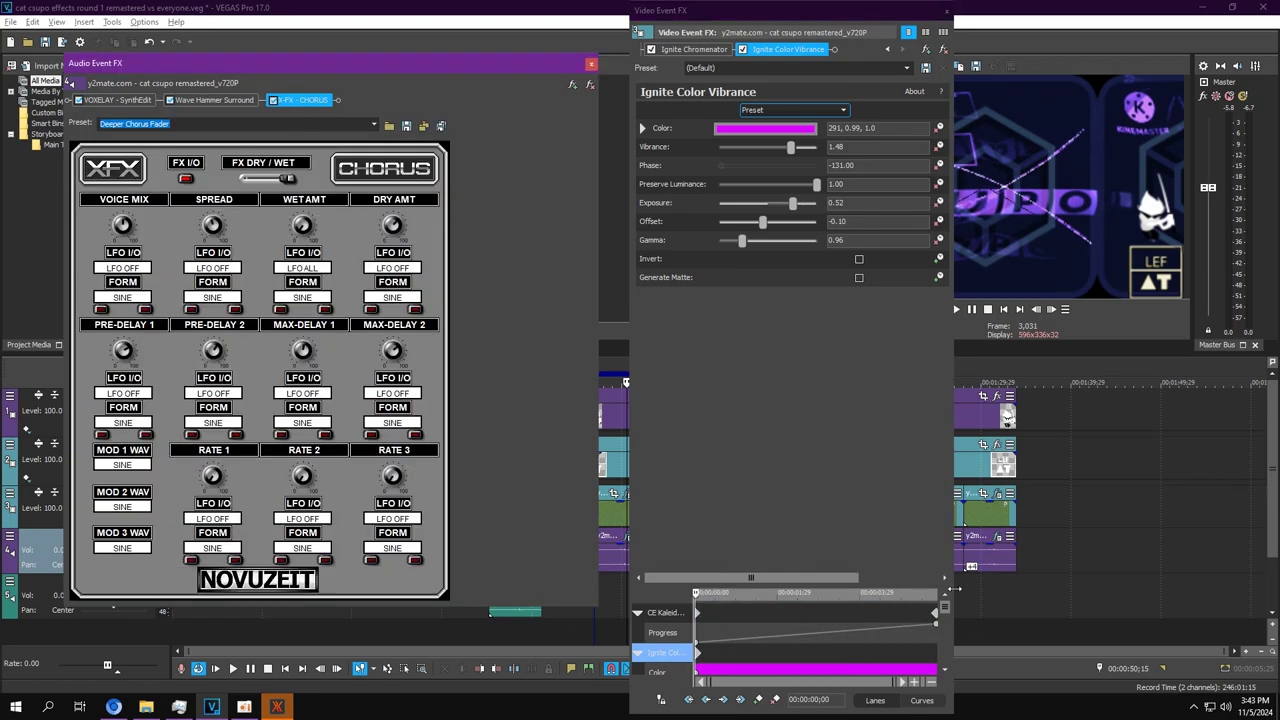
{"action": "mouse_move", "coordinate": [944, 598]}
{"action": "left_mouse_down"}
{"action": "mouse_move", "coordinate": [940, 690]}
{"action": "mouse_move", "coordinate": [942, 607]}
{"action": "left_mouse_up"}
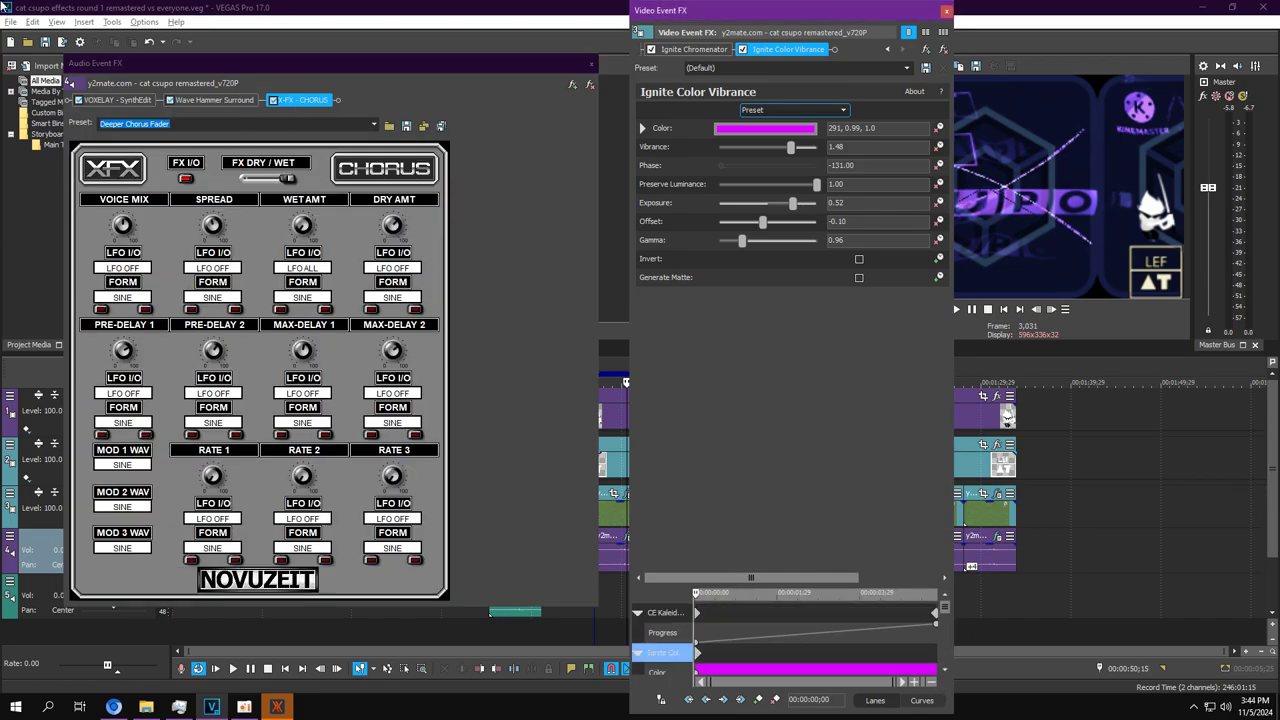
{"action": "left_click", "coordinate": [590, 65]}
{"action": "left_click", "coordinate": [946, 10]}
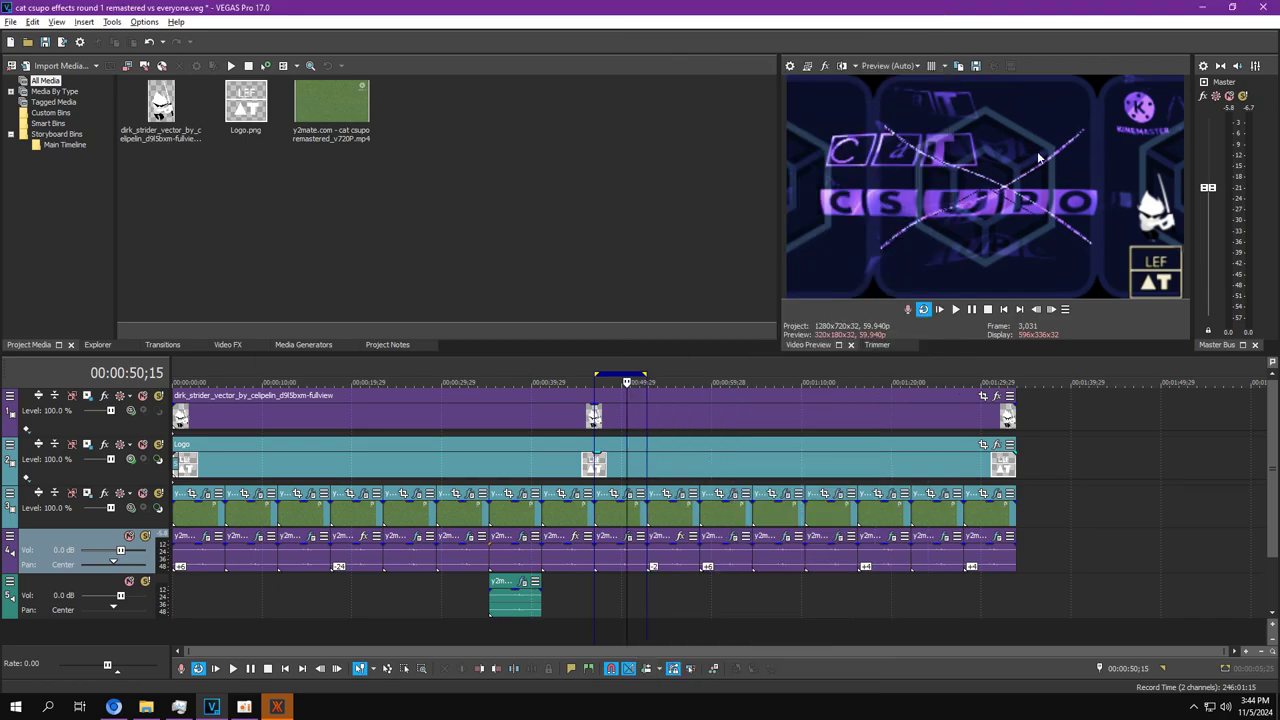
Set the loop region to the tenth clip, preview it, and pause playback partway through.
{"action": "key", "text": "space"}
{"action": "double_click", "coordinate": [679, 522]}
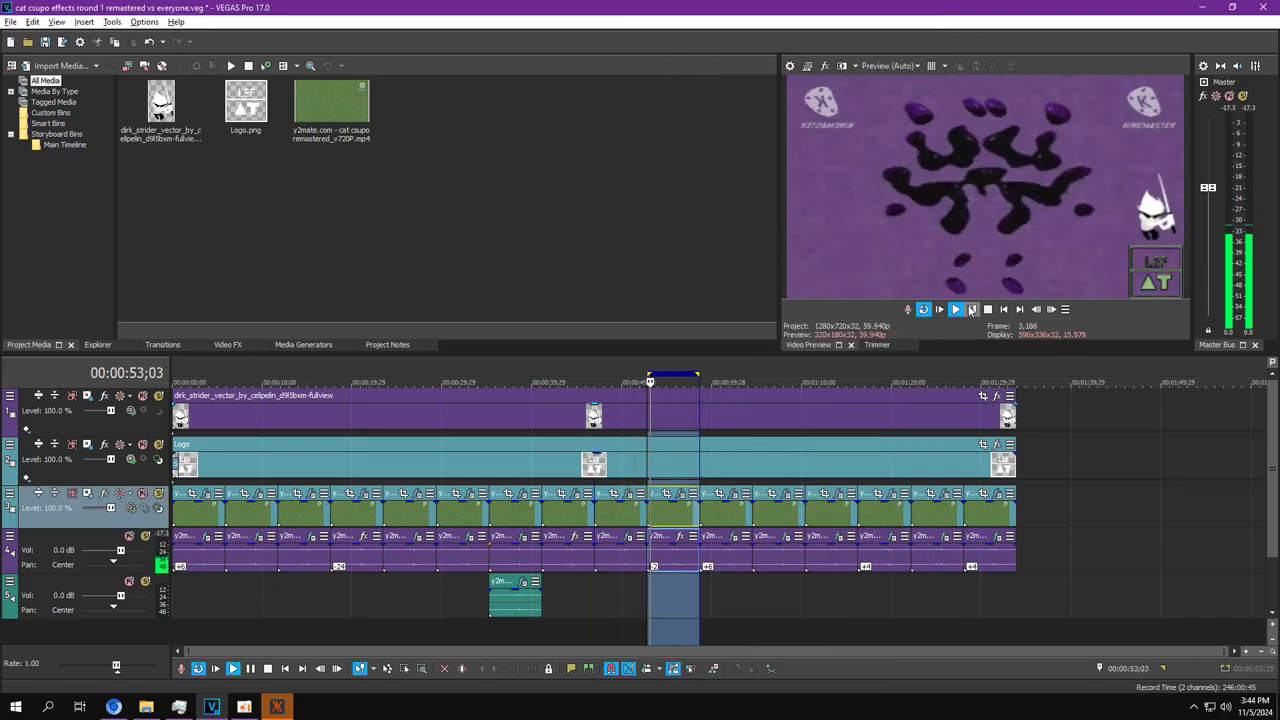
{"action": "left_click", "coordinate": [971, 310]}
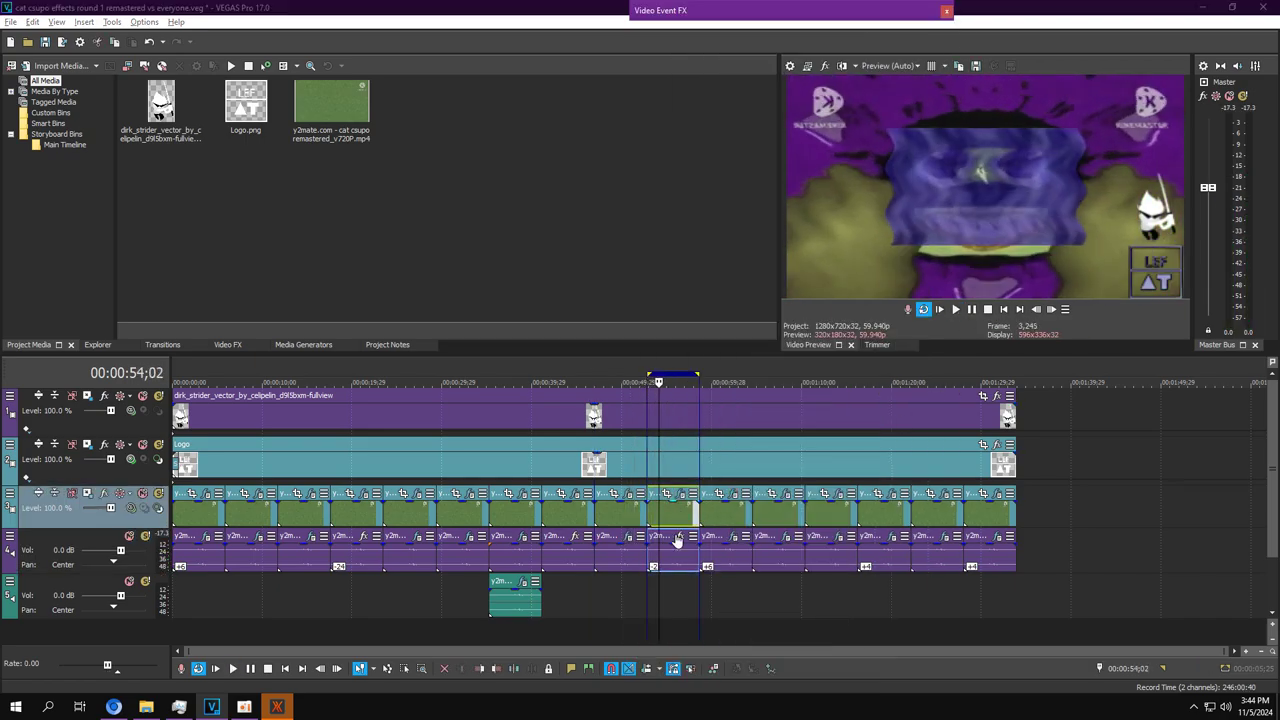
Show the tenth clip's video effect settings for Mirror, NewBlue ME Wiggle and HSL Adjust.
{"action": "left_click", "coordinate": [677, 494]}
{"action": "double_click", "coordinate": [774, 16]}
{"action": "left_click", "coordinate": [860, 50]}
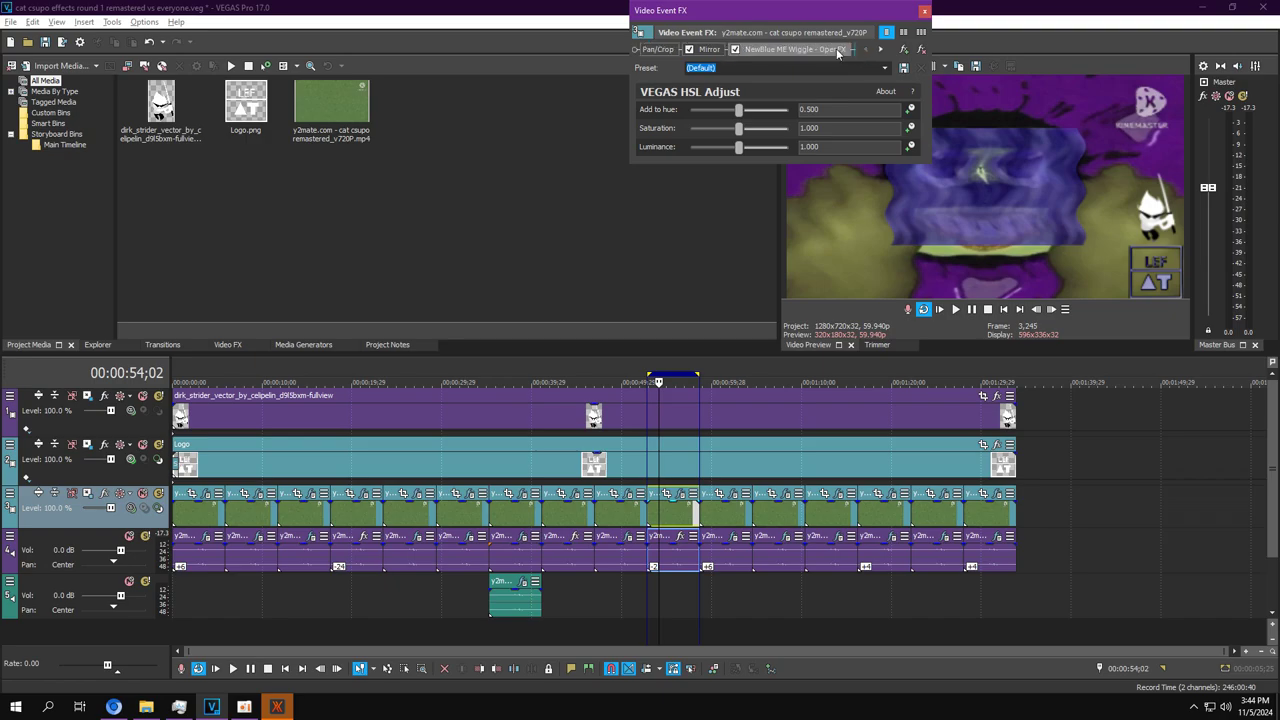
{"action": "left_click", "coordinate": [860, 50]}
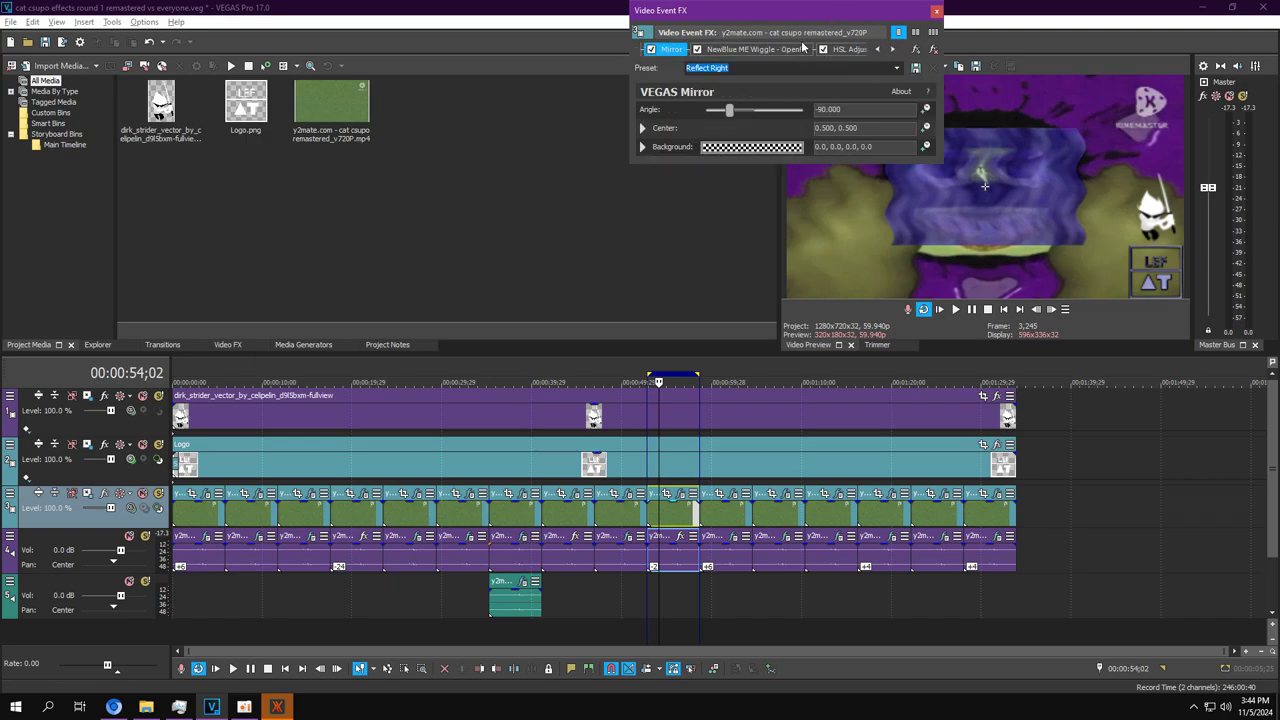
{"action": "left_click", "coordinate": [882, 50]}
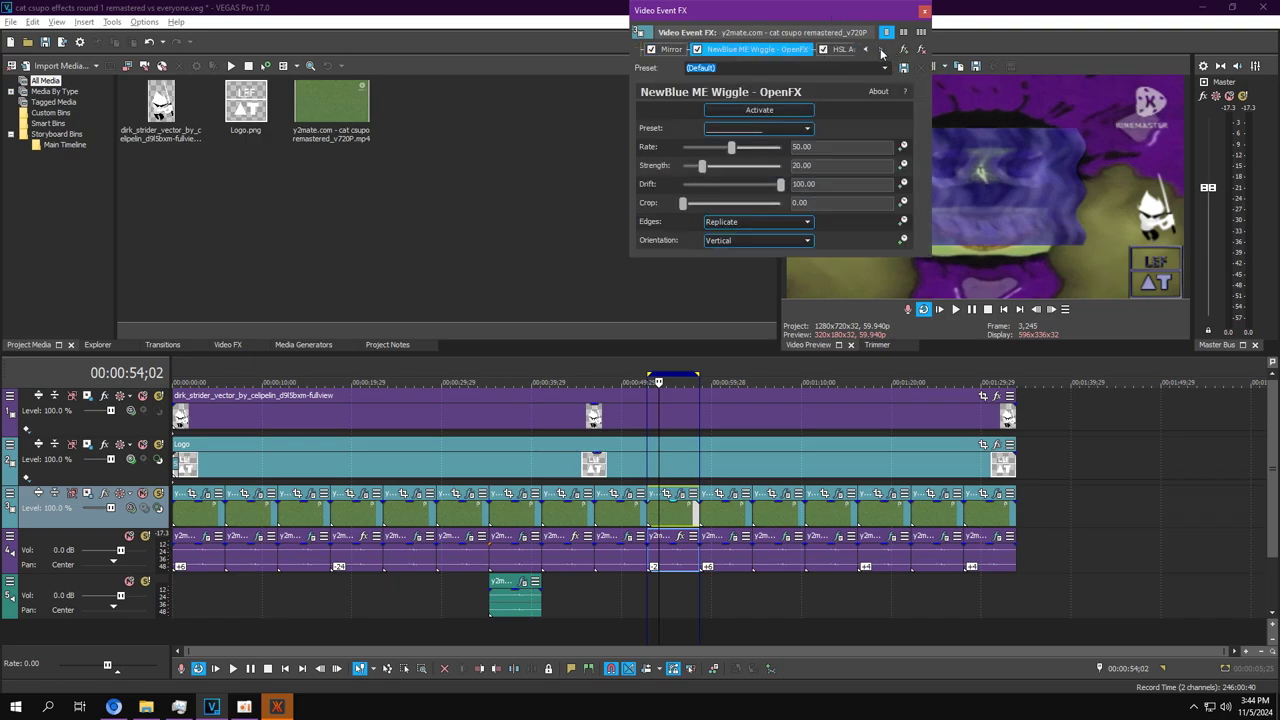
{"action": "left_click", "coordinate": [882, 50]}
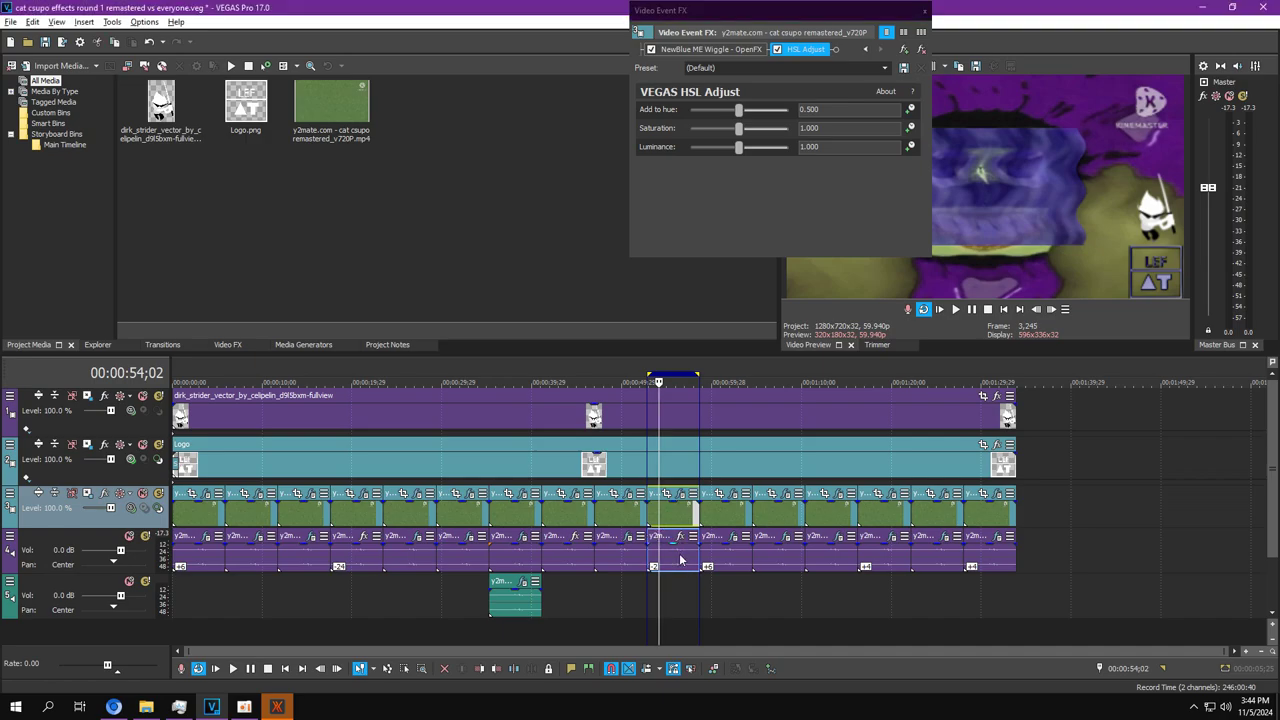
Show the audio event properties of the tenth clip and close them.
{"action": "right_click", "coordinate": [653, 533]}
{"action": "left_click", "coordinate": [690, 686]}
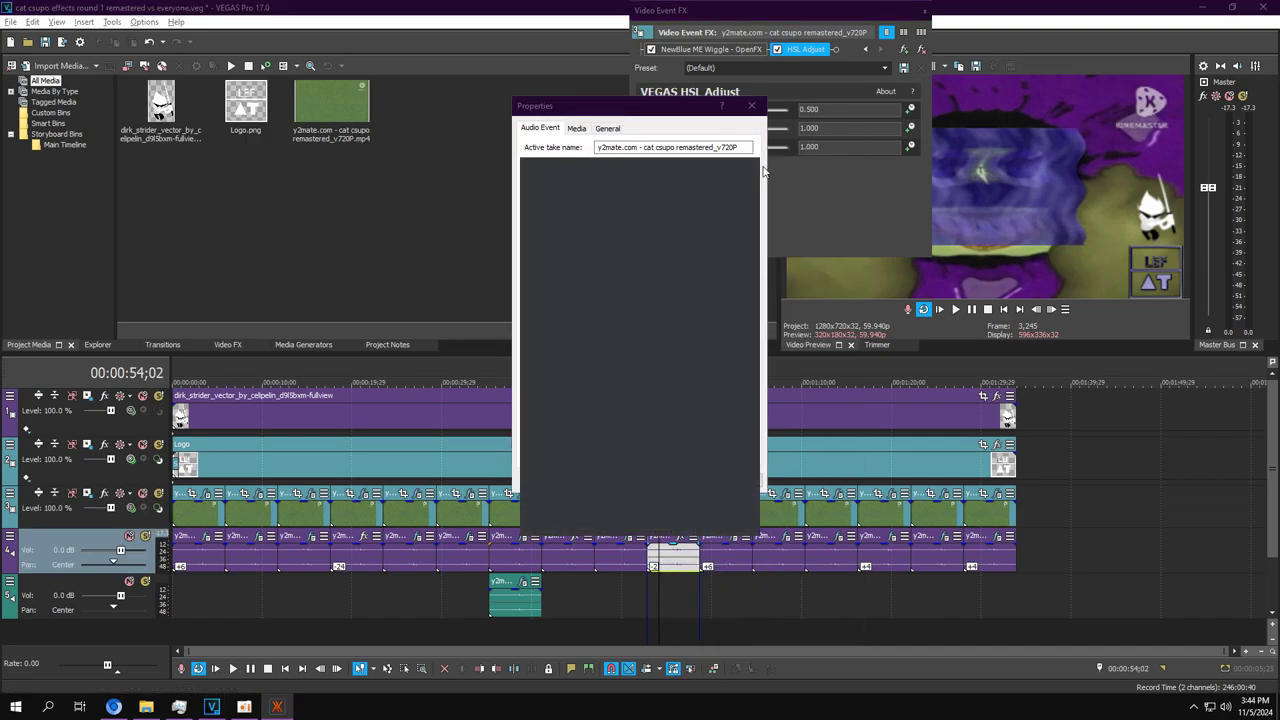
{"action": "left_click", "coordinate": [684, 482]}
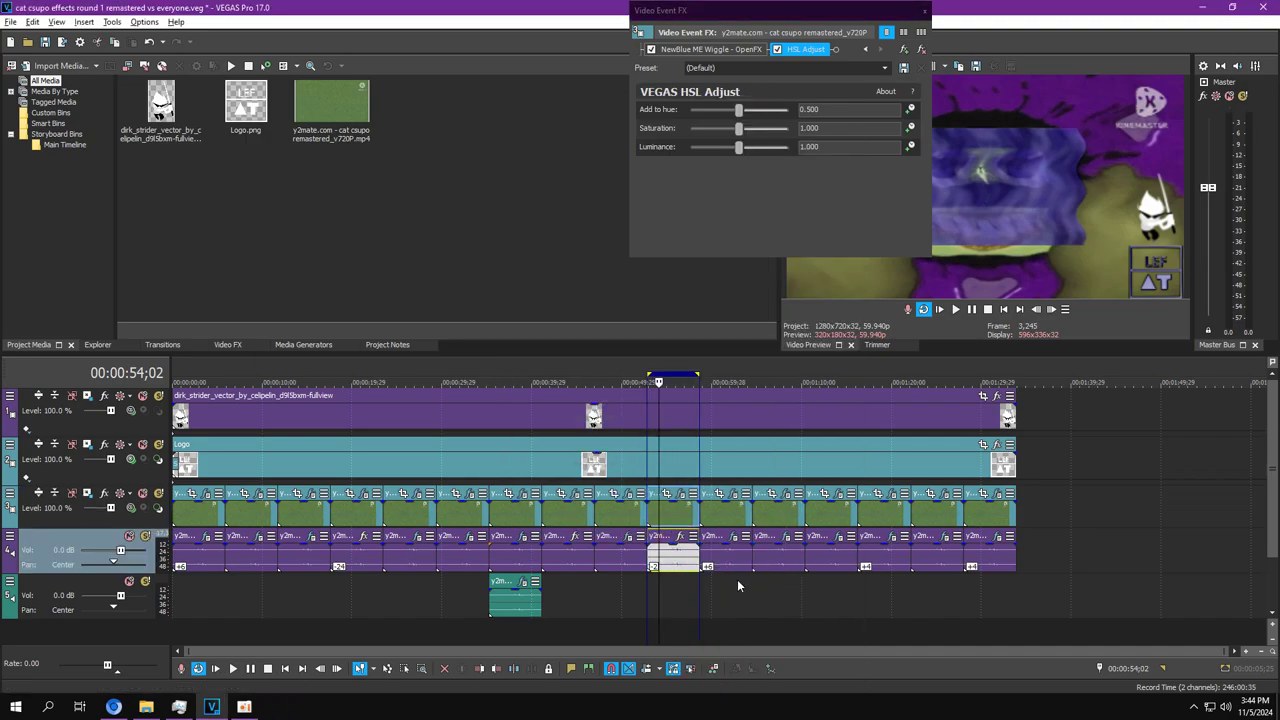
Set the loop region to the eleventh clip and show its video and audio effect windows.
{"action": "double_click", "coordinate": [717, 523]}
{"action": "left_click", "coordinate": [717, 582]}
{"action": "left_click", "coordinate": [732, 494]}
{"action": "left_click", "coordinate": [731, 543]}
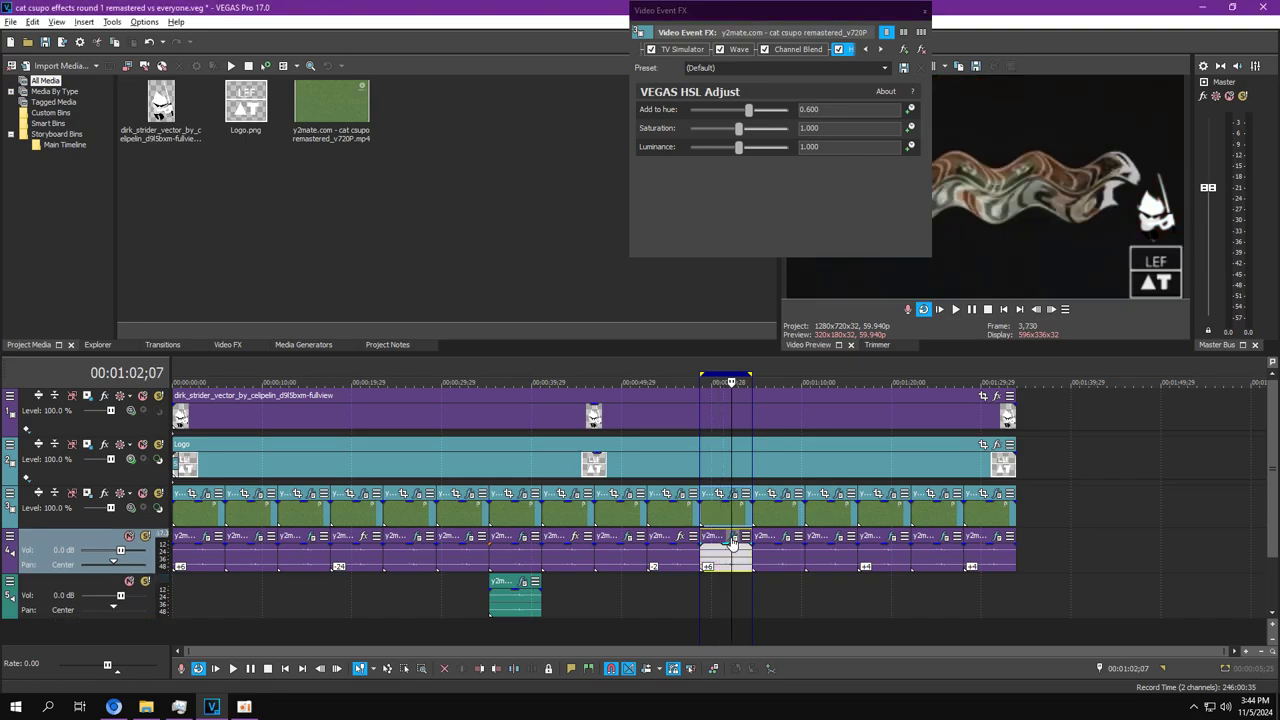
{"action": "left_click", "coordinate": [733, 537]}
Show the eleventh clip's Mirror and TV Simulator settings and its ExpressFX Amplitude Modulation audio settings.
{"action": "left_click", "coordinate": [865, 50]}
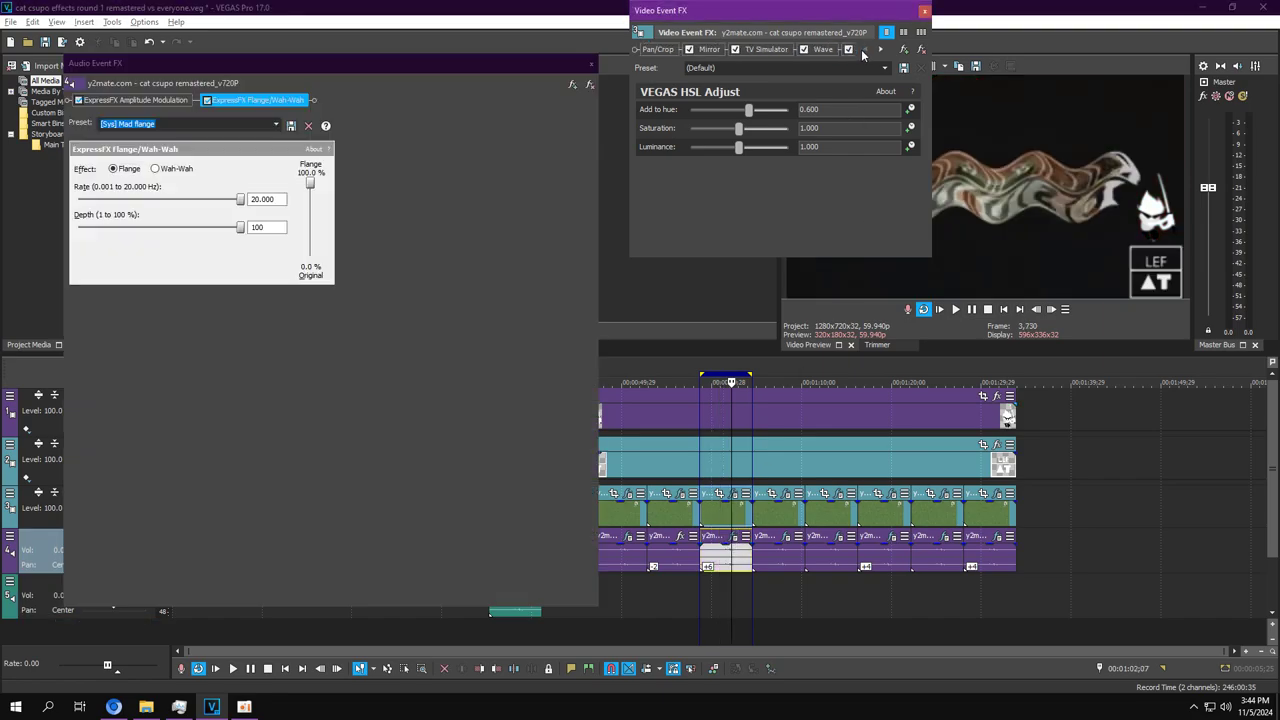
{"action": "left_click", "coordinate": [709, 49]}
{"action": "left_click", "coordinate": [120, 100]}
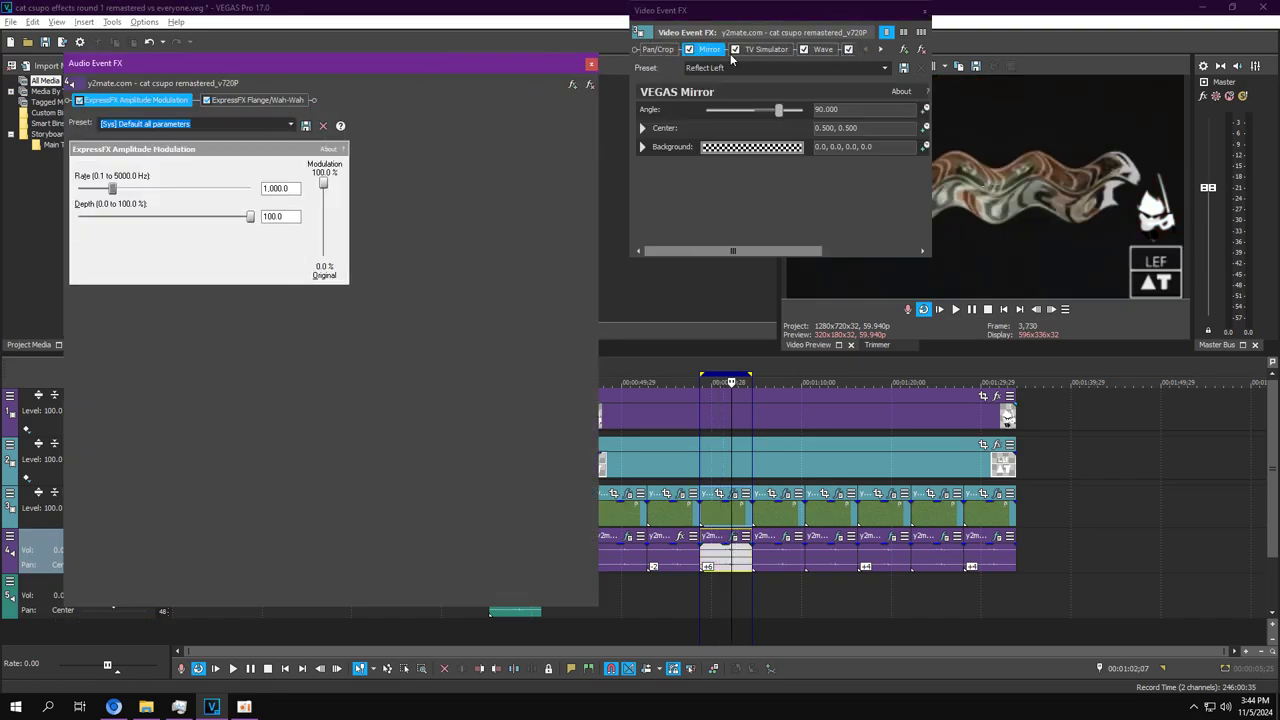
{"action": "left_click", "coordinate": [766, 49]}
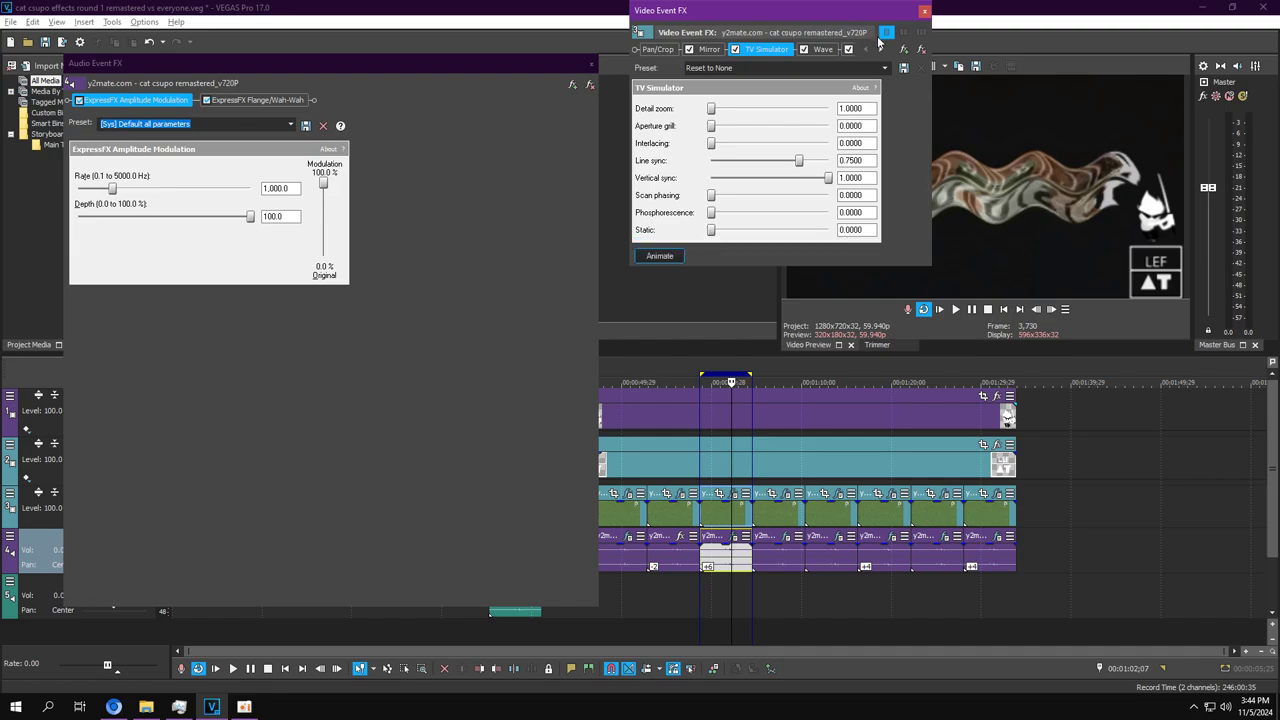
Show the eleventh clip's Wave, Channel Blend and HSL Adjust settings and its ExpressFX Flange/Wah-Wah audio settings.
{"action": "left_click", "coordinate": [887, 50]}
{"action": "left_click", "coordinate": [262, 100]}
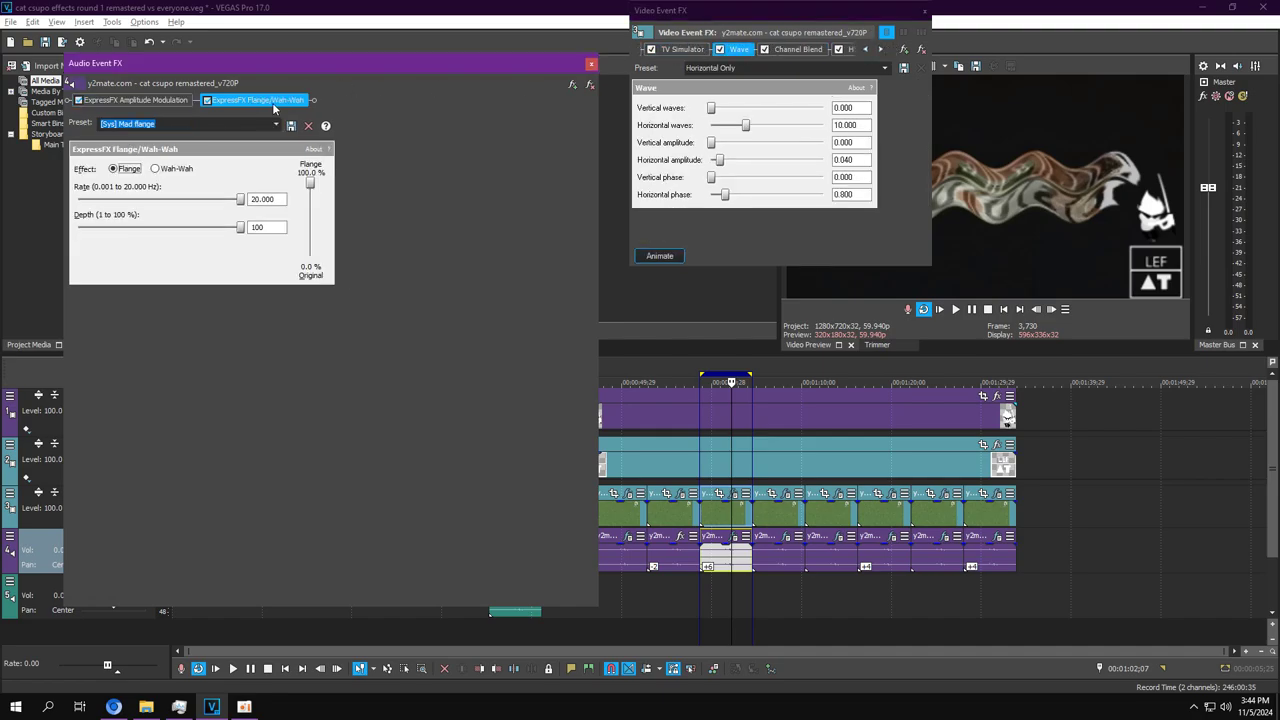
{"action": "left_click", "coordinate": [880, 49]}
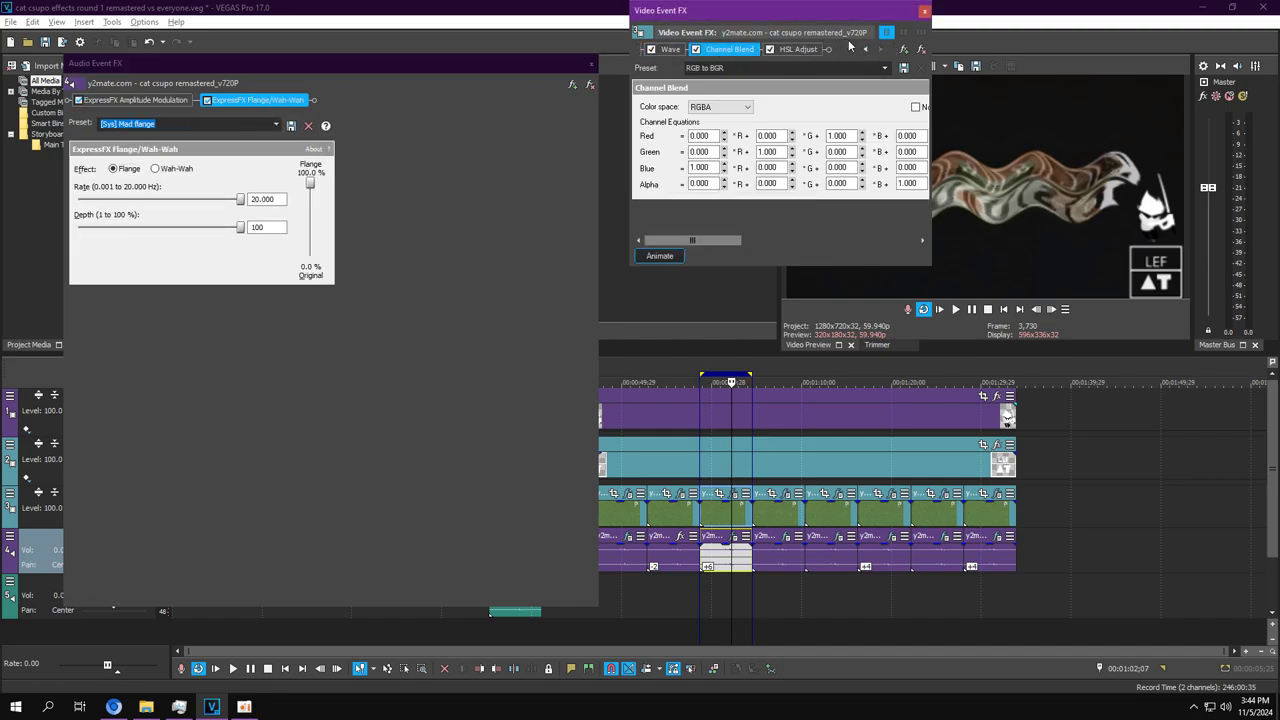
{"action": "left_click", "coordinate": [882, 50]}
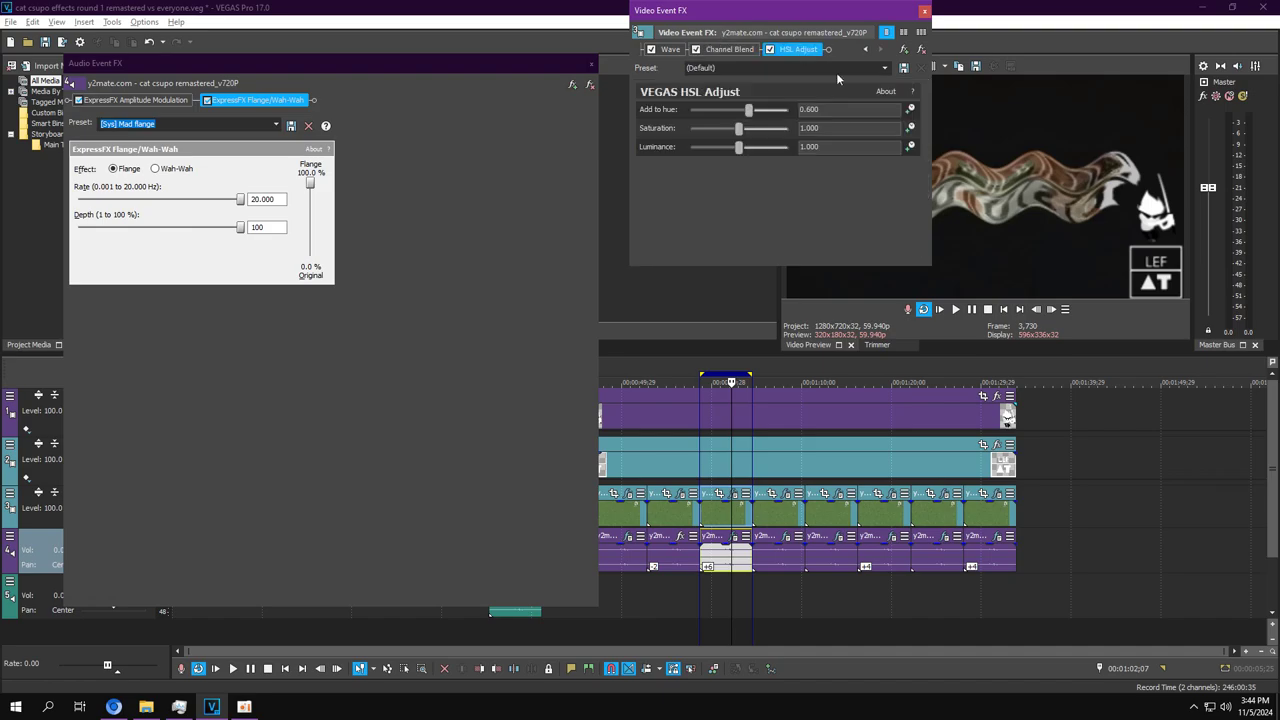
Preview the eleventh clip from near its start and close both of its effect windows.
{"action": "left_click", "coordinate": [957, 309]}
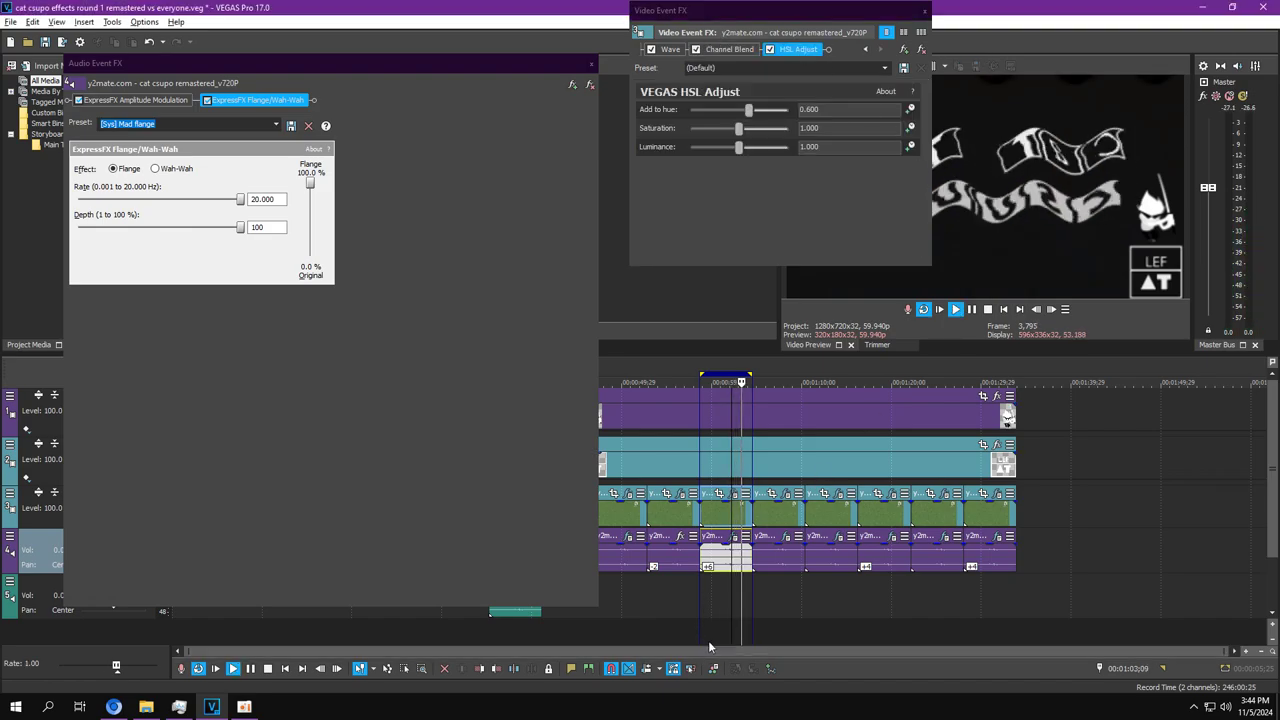
{"action": "left_click", "coordinate": [709, 625]}
{"action": "left_click", "coordinate": [924, 11]}
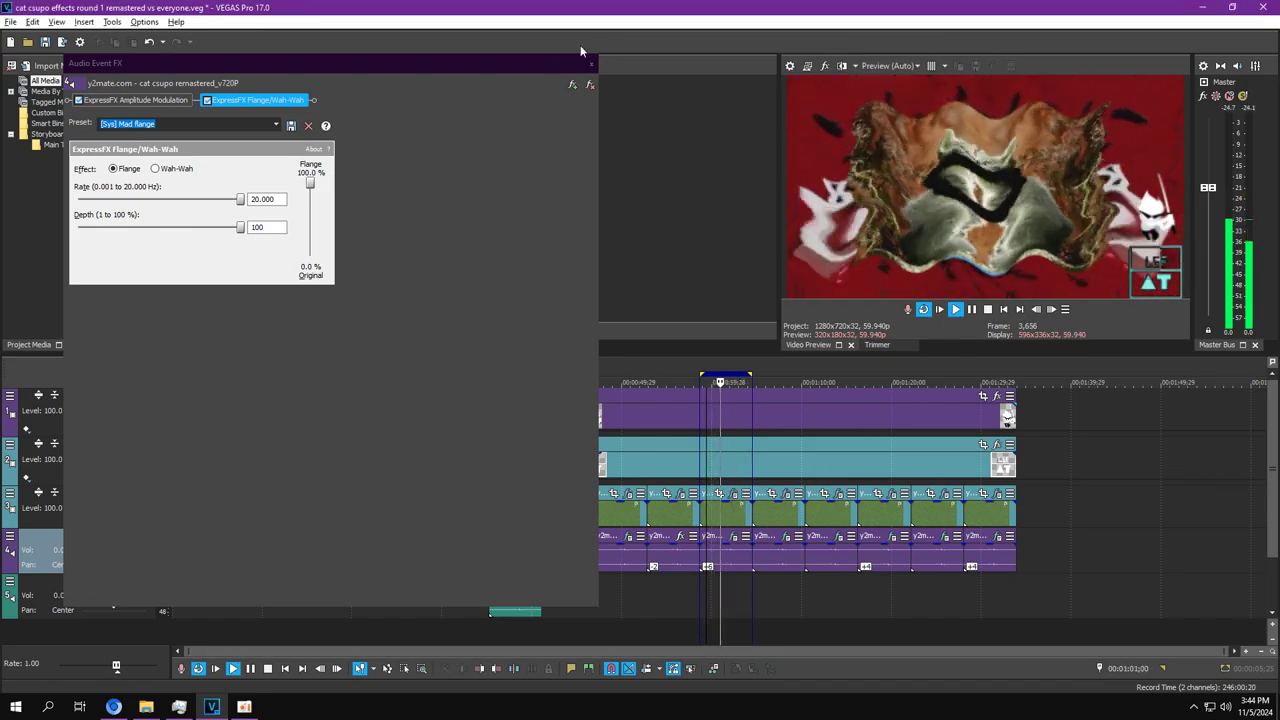
{"action": "left_click", "coordinate": [593, 63]}
{"action": "left_click", "coordinate": [590, 63]}
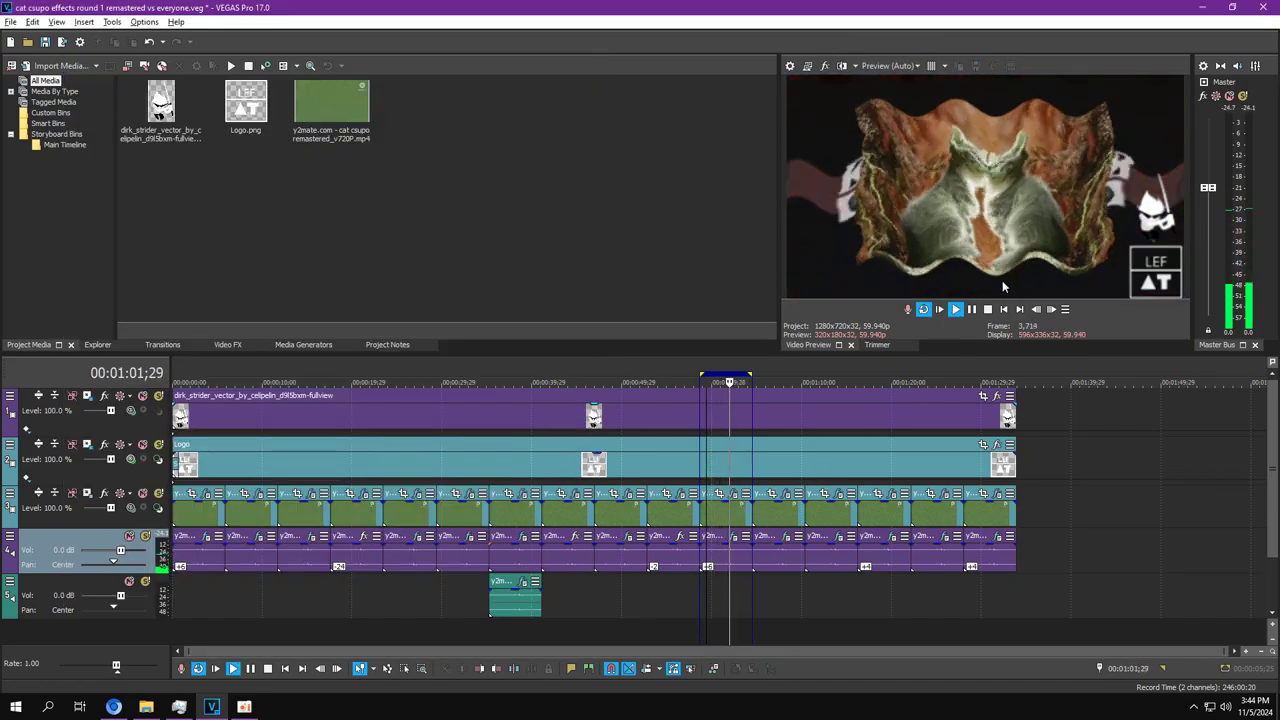
Show the twelfth clip's video and AppleWacky audio effects, and set the loop region to that clip.
{"action": "left_click", "coordinate": [785, 519]}
{"action": "left_click", "coordinate": [786, 495]}
{"action": "left_click", "coordinate": [786, 537]}
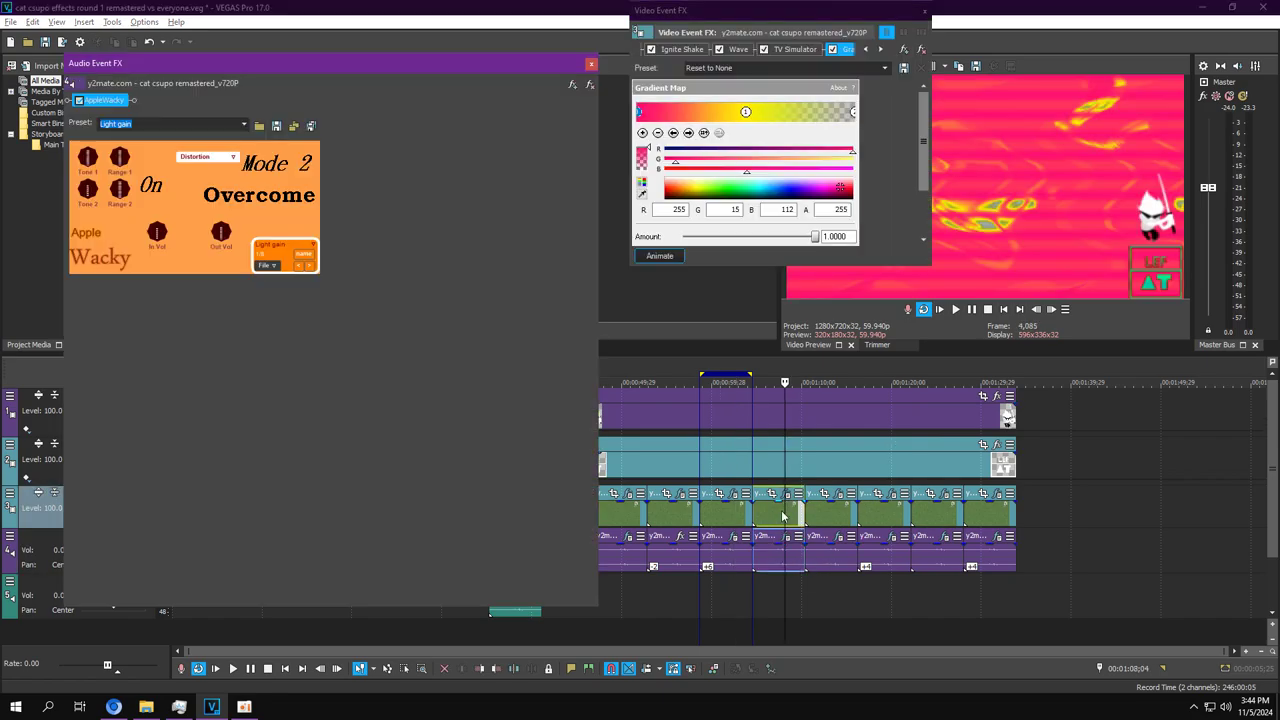
{"action": "double_click", "coordinate": [783, 517]}
{"action": "left_click", "coordinate": [772, 620]}
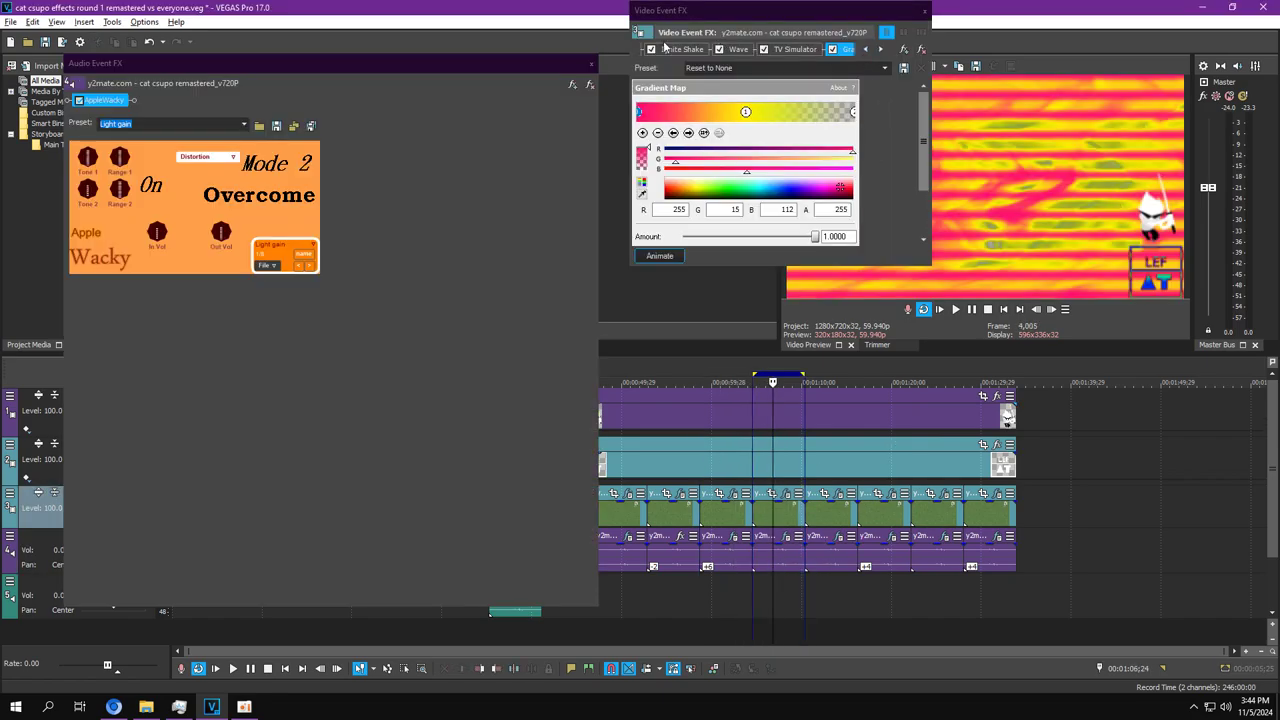
Show the twelfth clip's first Wave effect settings and its Ignite Shake settings.
{"action": "left_click", "coordinate": [665, 48]}
{"action": "left_click", "coordinate": [865, 50]}
{"action": "left_click", "coordinate": [865, 50]}
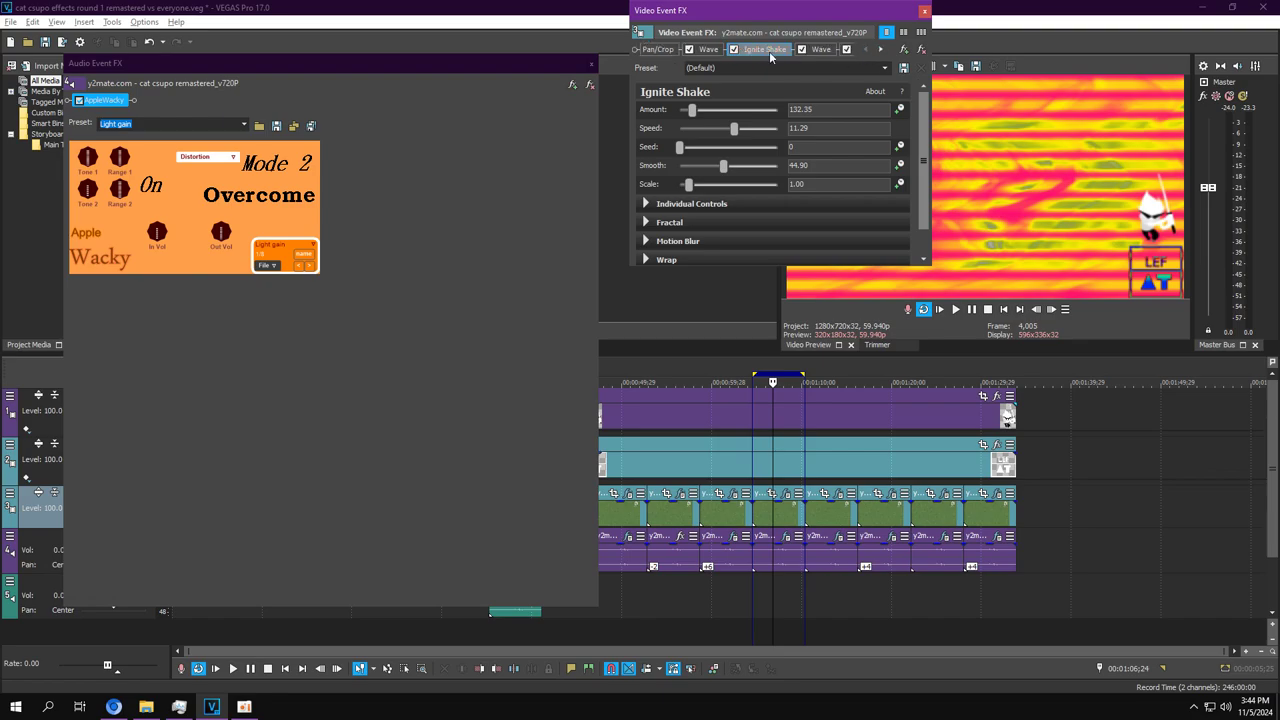
{"action": "left_click", "coordinate": [714, 50]}
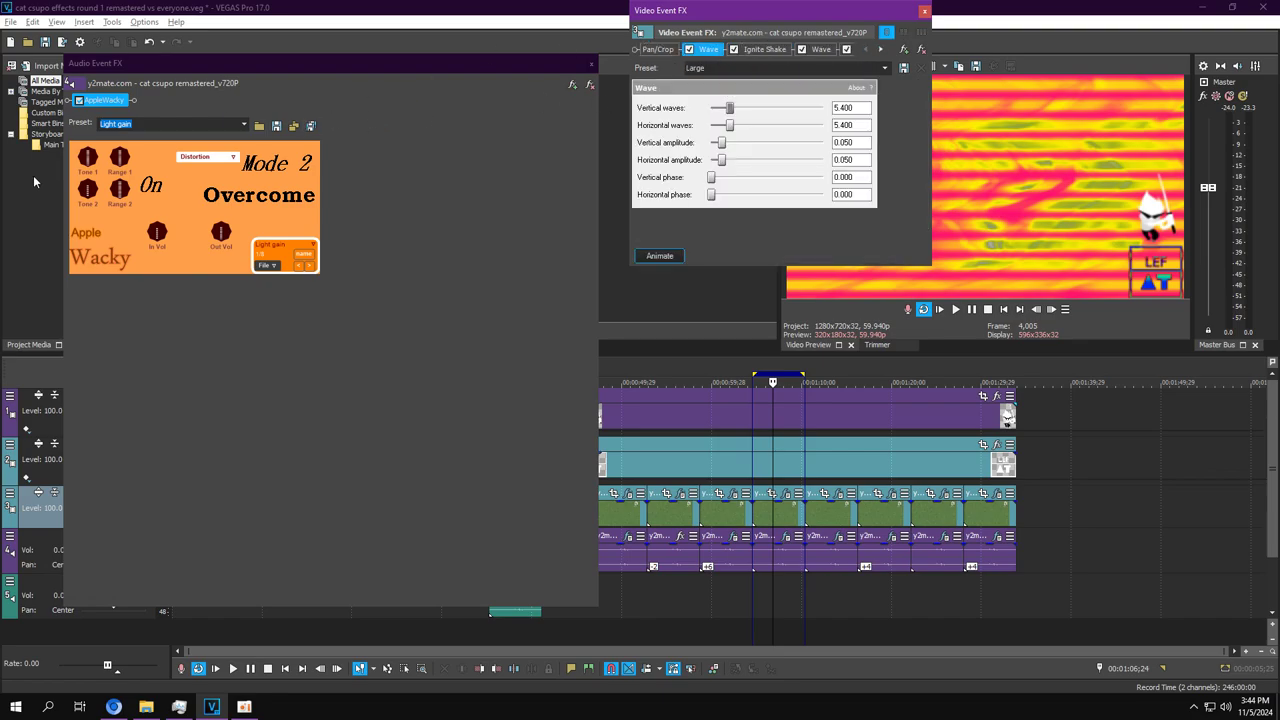
{"action": "left_click", "coordinate": [765, 49]}
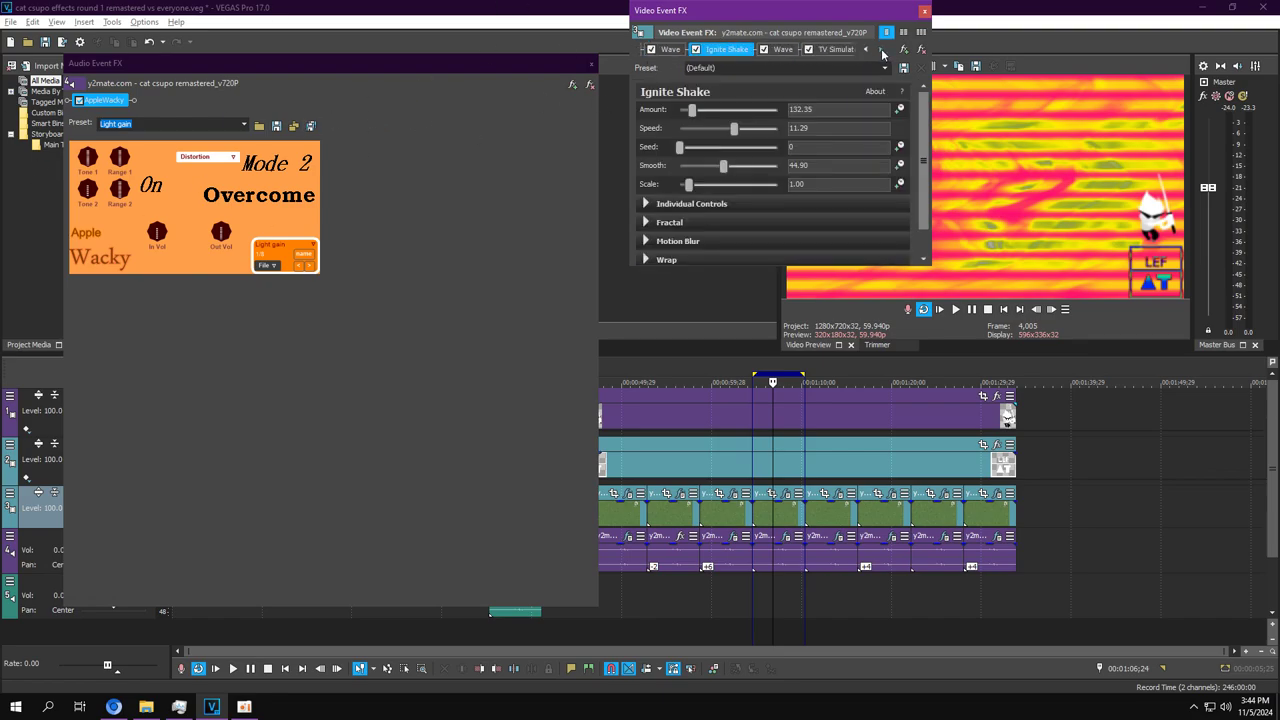
Fit both effect windows to their content, expand all Ignite Shake groups, and undo the accidental Amount Scalar change.
{"action": "double_click", "coordinate": [520, 61]}
{"action": "double_click", "coordinate": [725, 15]}
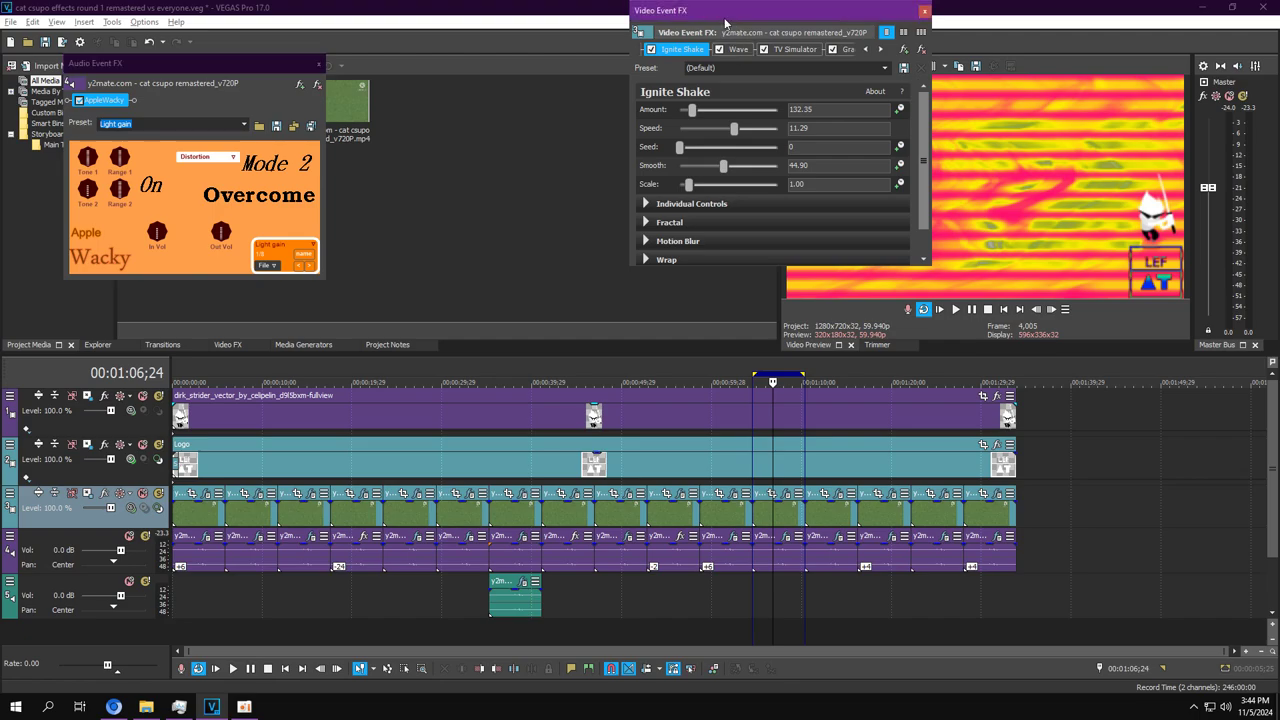
{"action": "left_click", "coordinate": [650, 222]}
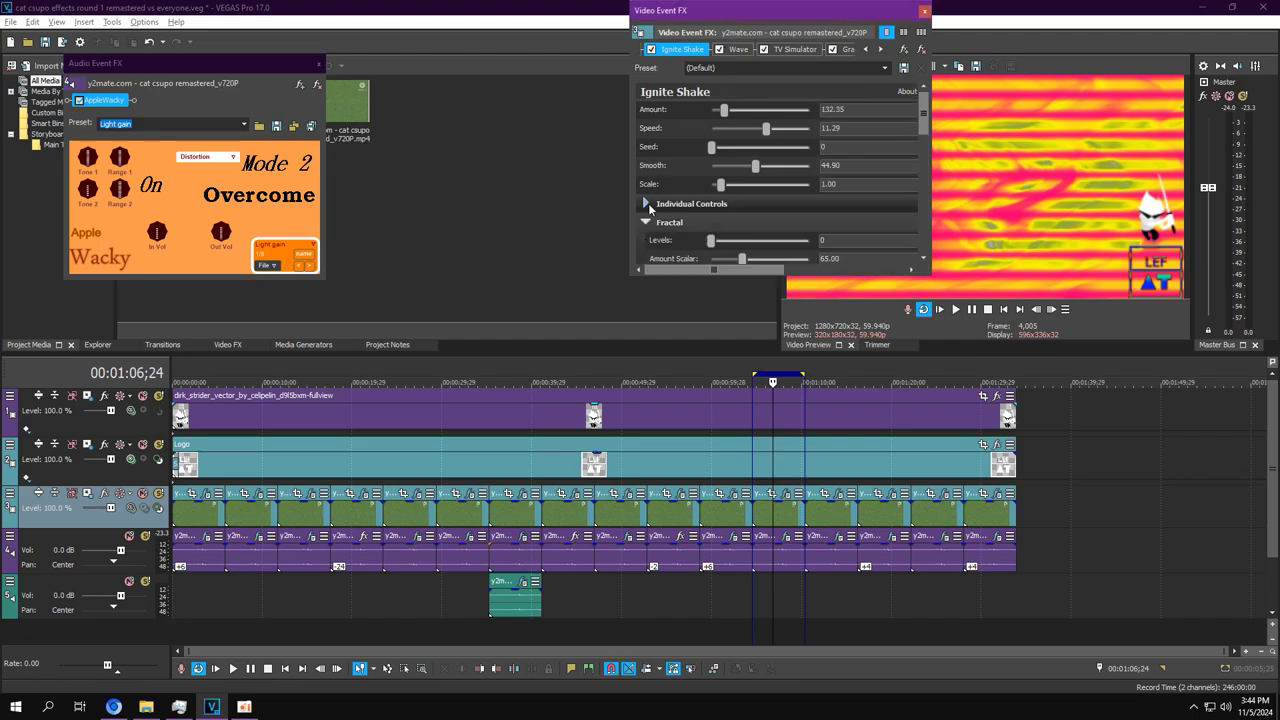
{"action": "left_click", "coordinate": [649, 208]}
{"action": "scroll", "coordinate": [672, 222], "scroll_direction": "down", "scroll_amount": 5}
{"action": "left_click", "coordinate": [648, 196]}
{"action": "double_click", "coordinate": [734, 9]}
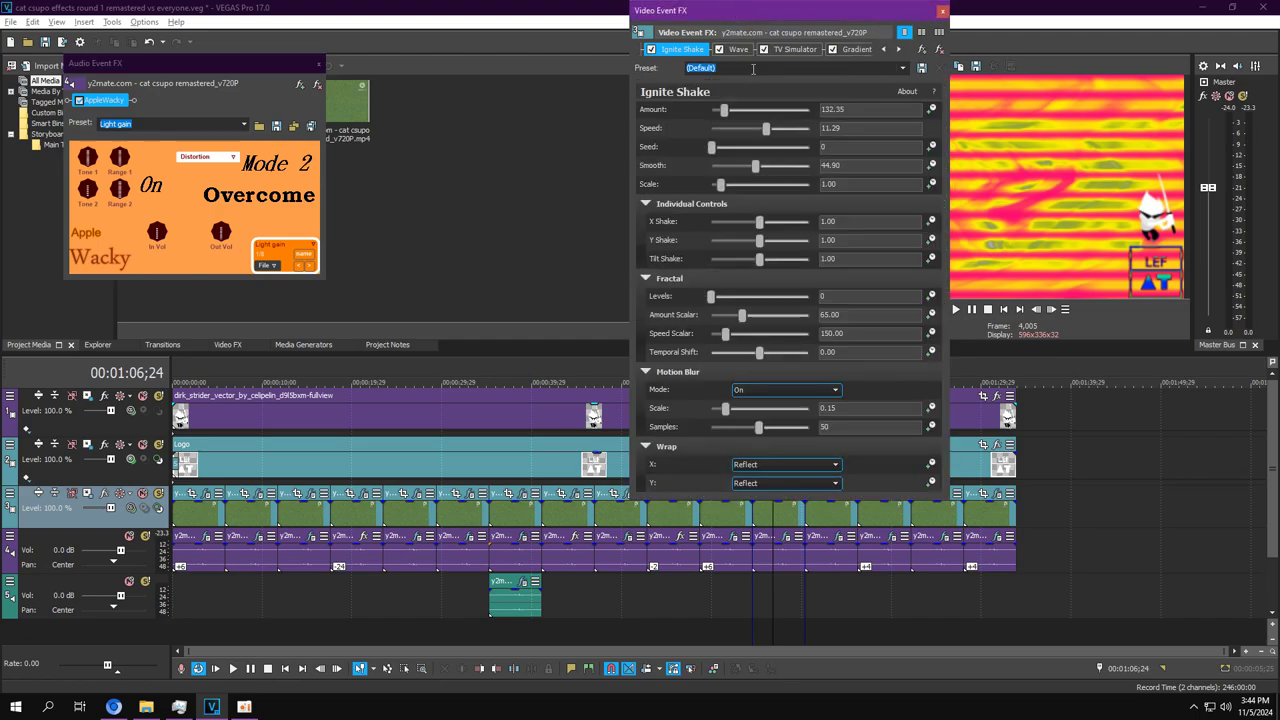
{"action": "left_click_drag", "start_coordinate": [742, 14], "coordinate": [676, 45]}
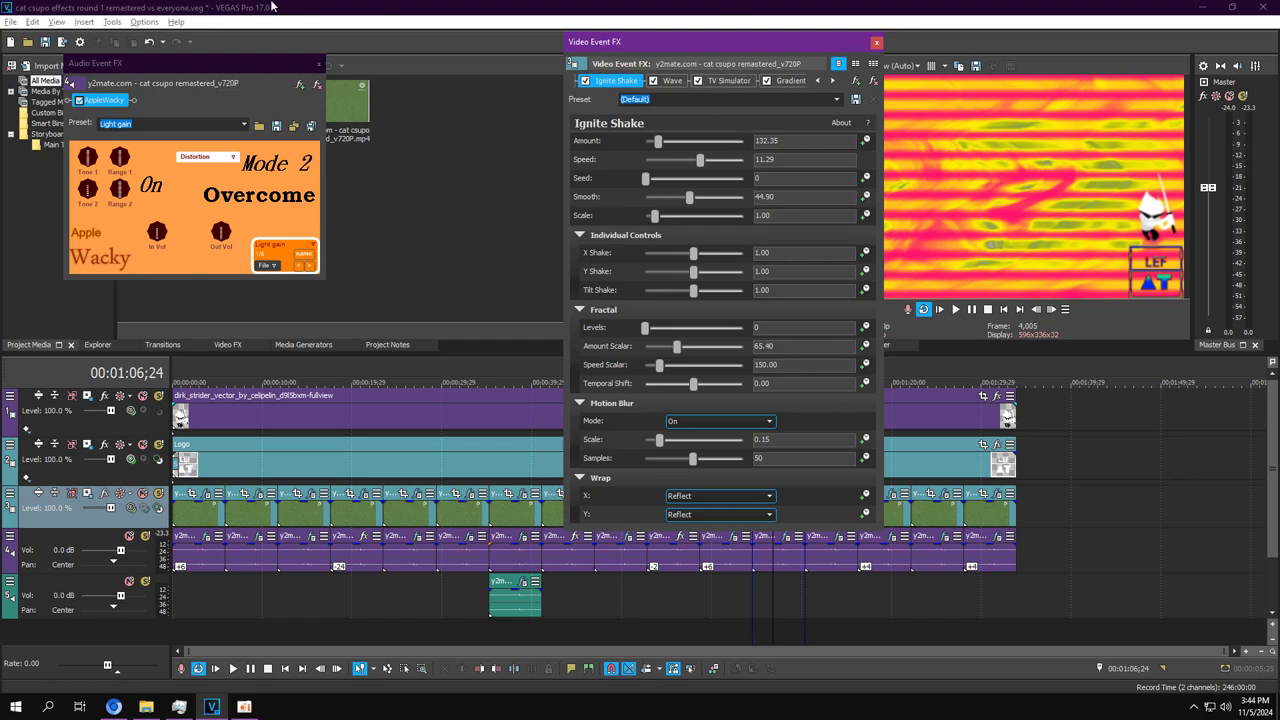
{"action": "left_click", "coordinate": [149, 42]}
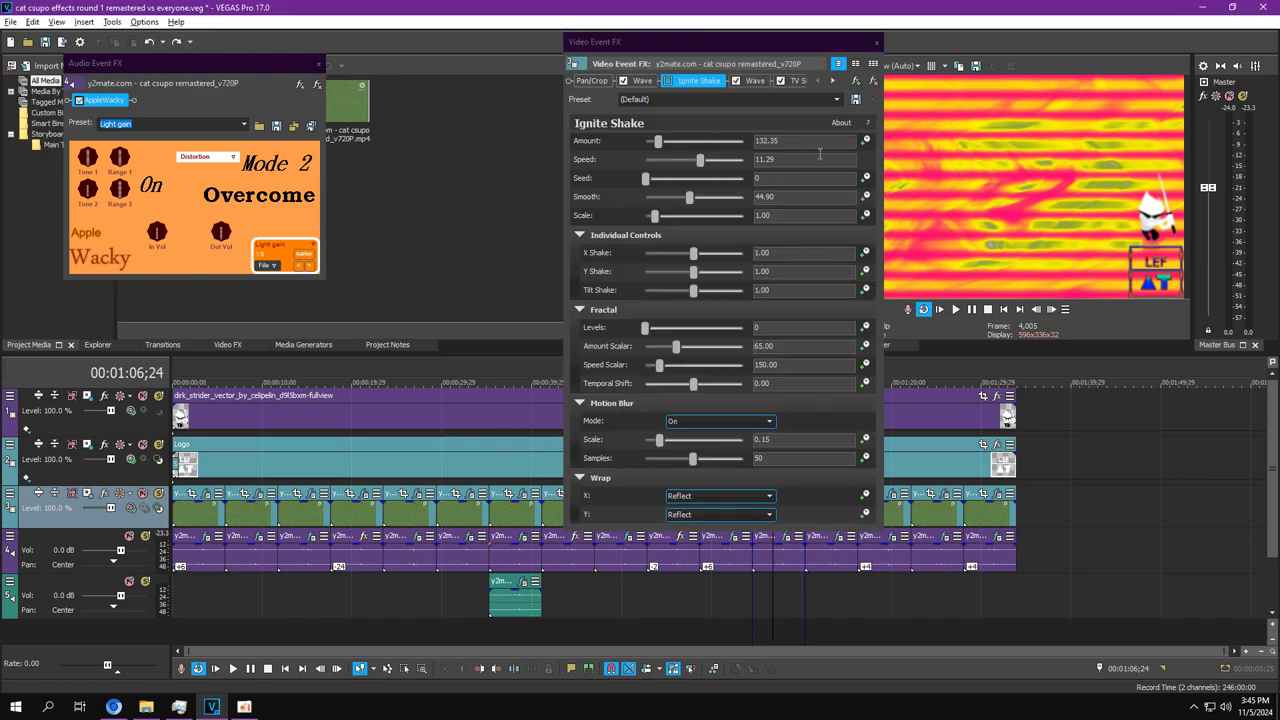
Show the twelfth clip's second Wave, TV Simulator and Gradient Map settings, including the gradient's middle colour point.
{"action": "left_click", "coordinate": [755, 80]}
{"action": "left_click", "coordinate": [755, 80]}
{"action": "left_click", "coordinate": [668, 80]}
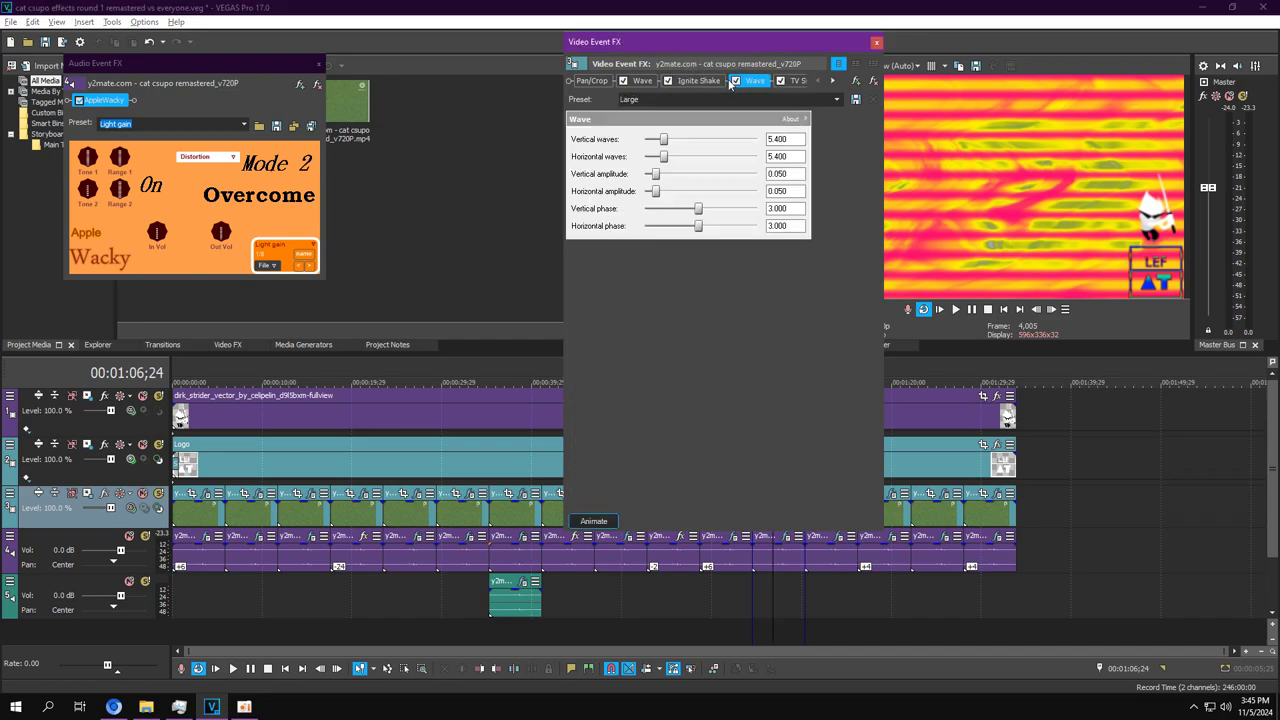
{"action": "left_click", "coordinate": [800, 81]}
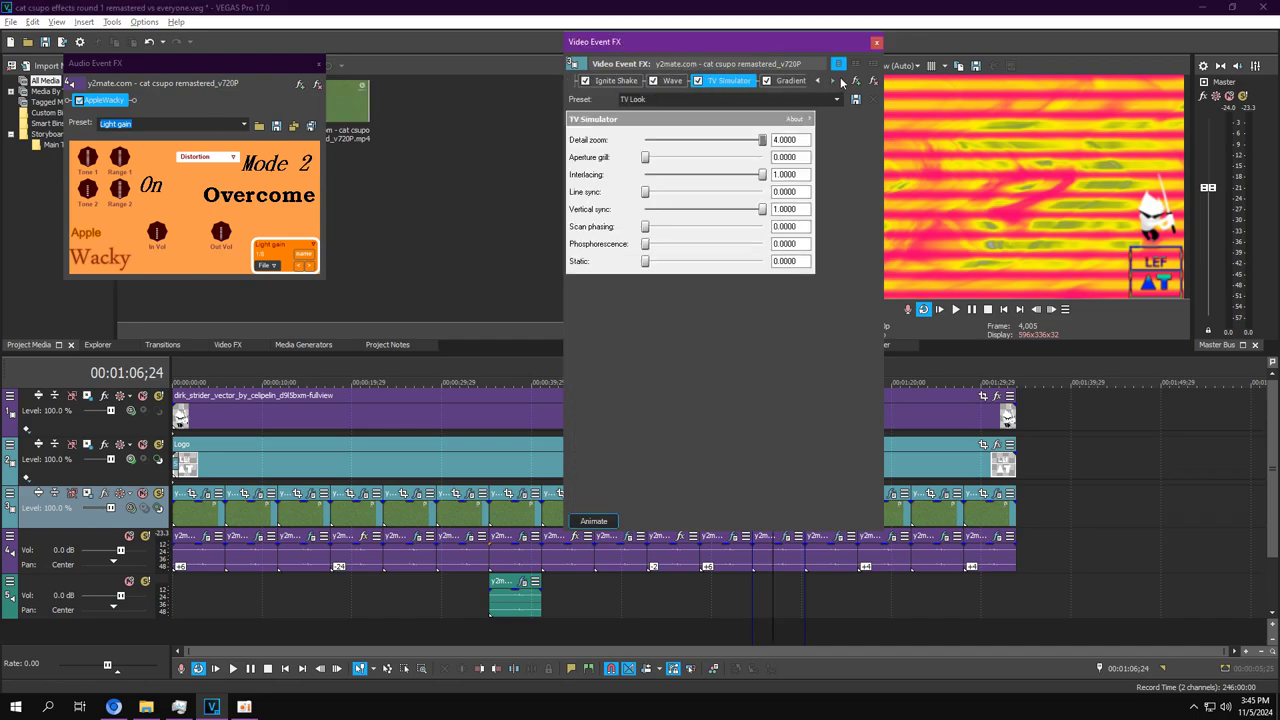
{"action": "left_click", "coordinate": [831, 81]}
{"action": "left_click", "coordinate": [729, 79]}
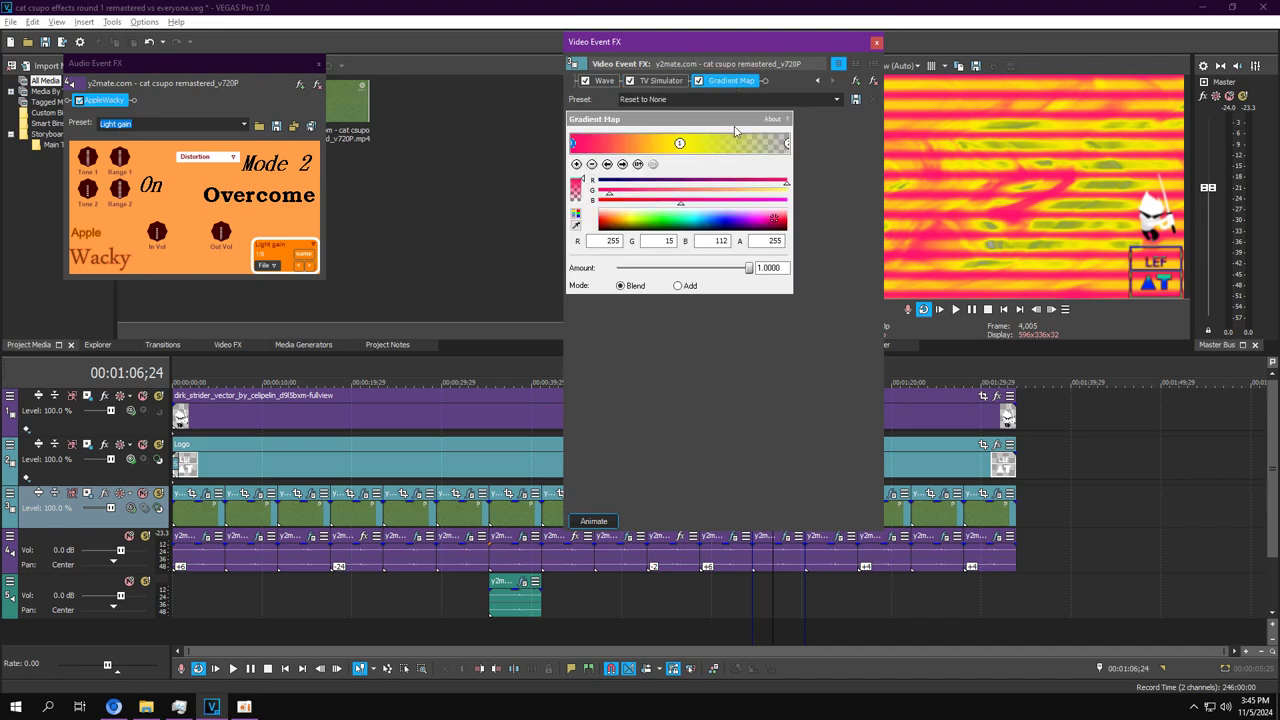
{"action": "left_click", "coordinate": [679, 144]}
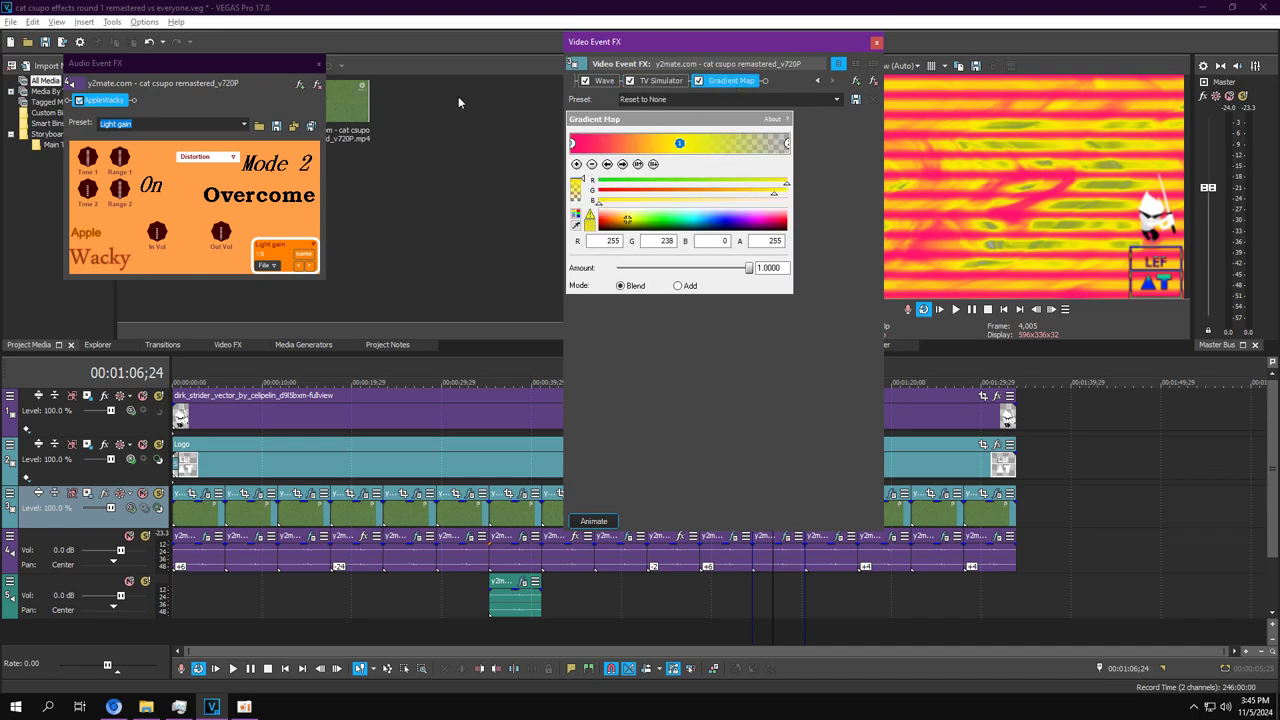
Close the twelfth clip's audio and video effect windows.
{"action": "left_click", "coordinate": [325, 69]}
{"action": "left_click", "coordinate": [318, 64]}
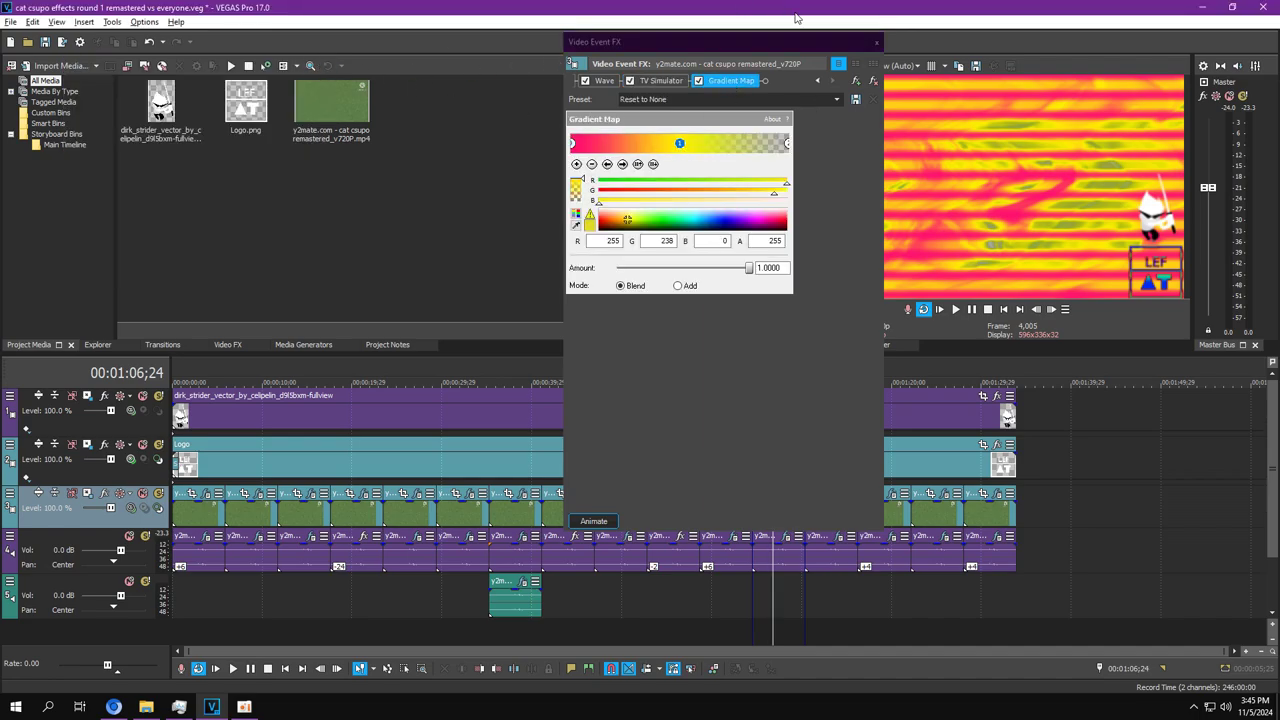
{"action": "left_click", "coordinate": [878, 44]}
Set the loop region to the thirteenth clip, briefly preview the twelfth, and place the playhead near the thirteenth clip's start.
{"action": "double_click", "coordinate": [837, 514]}
{"action": "left_click", "coordinate": [786, 623]}
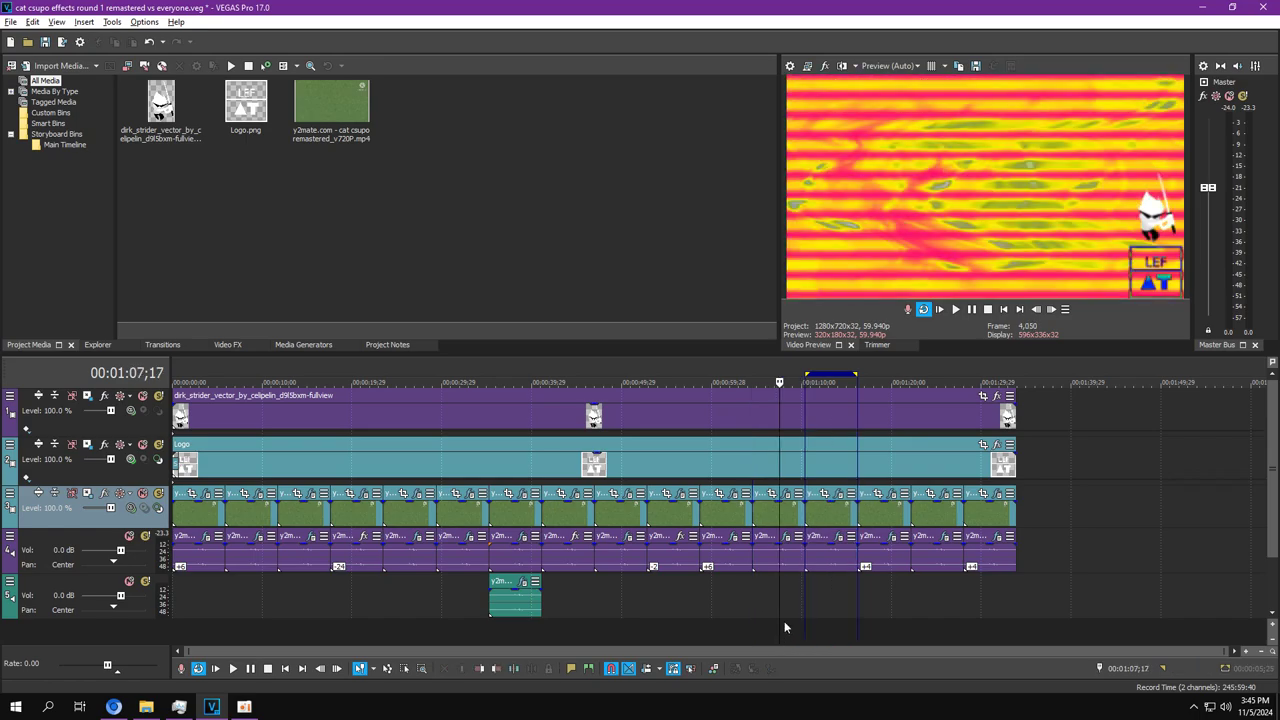
{"action": "left_click", "coordinate": [957, 310]}
{"action": "left_click", "coordinate": [975, 309]}
{"action": "left_click", "coordinate": [814, 624]}
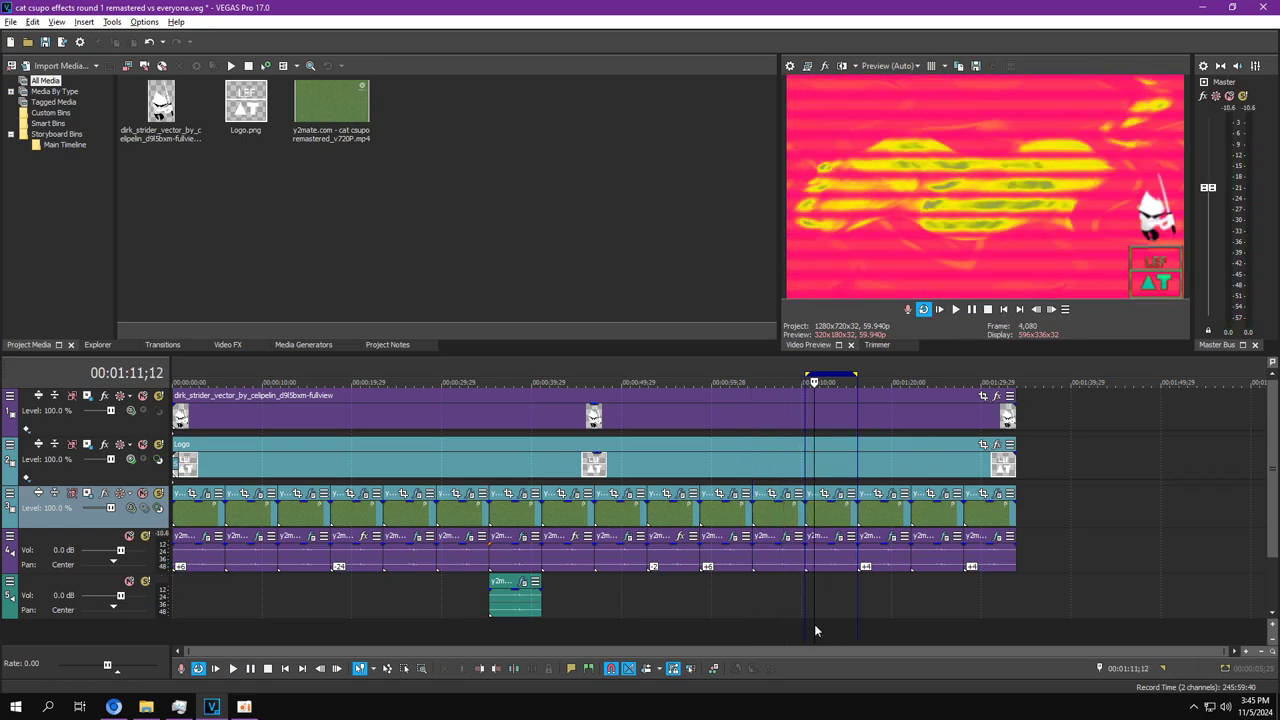
Briefly preview the thirteenth clip, open its video and audio effect windows, and fit the video effects window to its content.
{"action": "left_click", "coordinate": [959, 313]}
{"action": "left_click", "coordinate": [840, 495]}
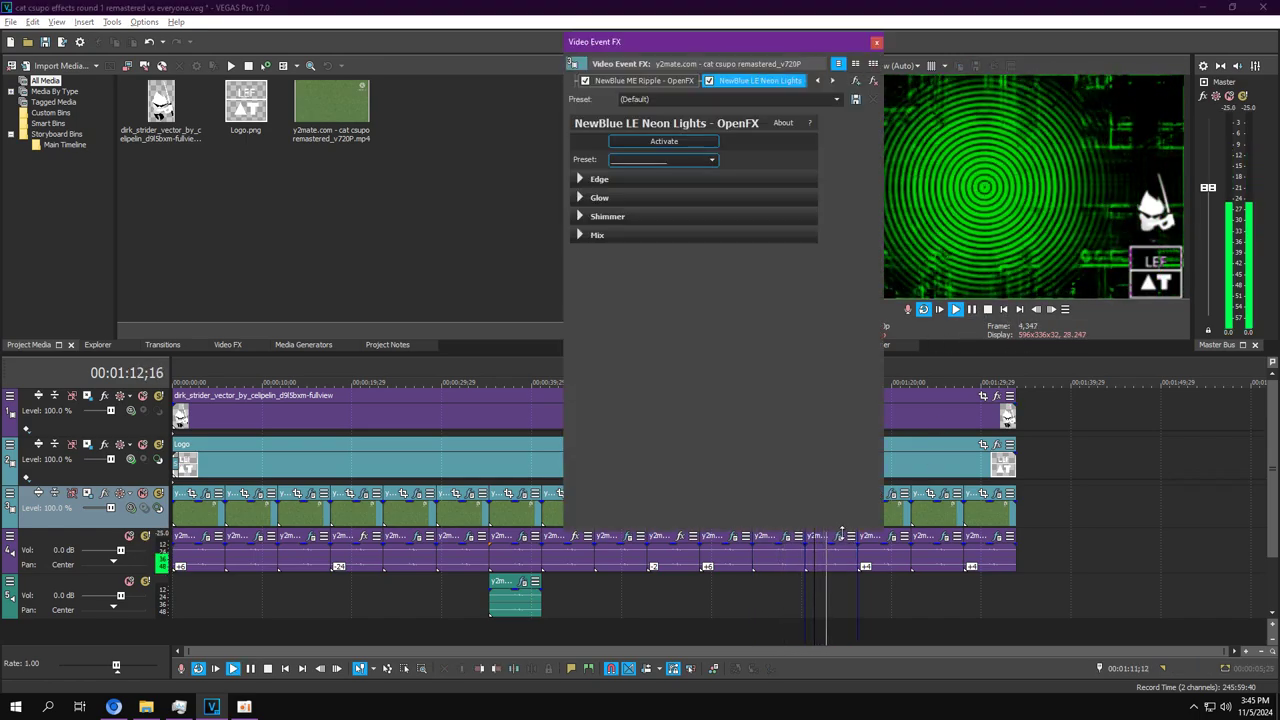
{"action": "left_click", "coordinate": [839, 539]}
{"action": "double_click", "coordinate": [716, 41]}
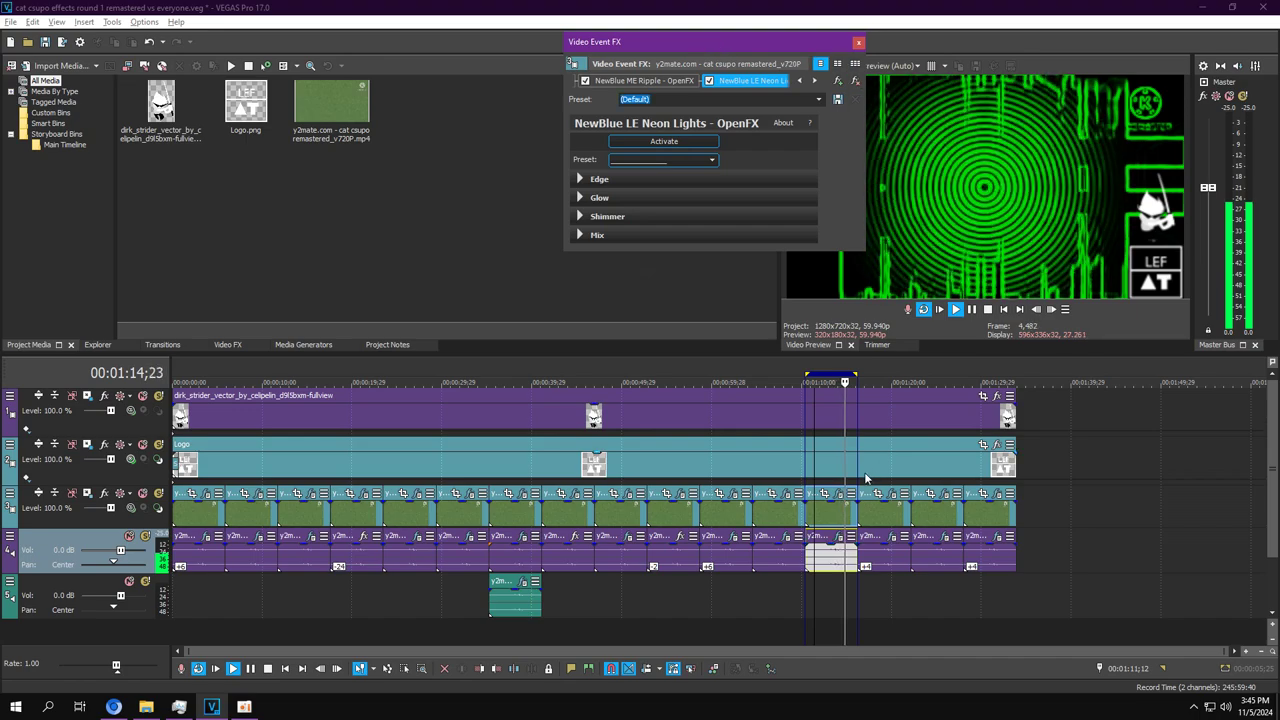
{"action": "left_click", "coordinate": [839, 539]}
{"action": "left_click", "coordinate": [972, 310]}
Show the thirteenth clip's Ignite Anamorphic Lens Flare and NewBlue ME Ripple settings and fit both effect windows to their content.
{"action": "left_click", "coordinate": [680, 82]}
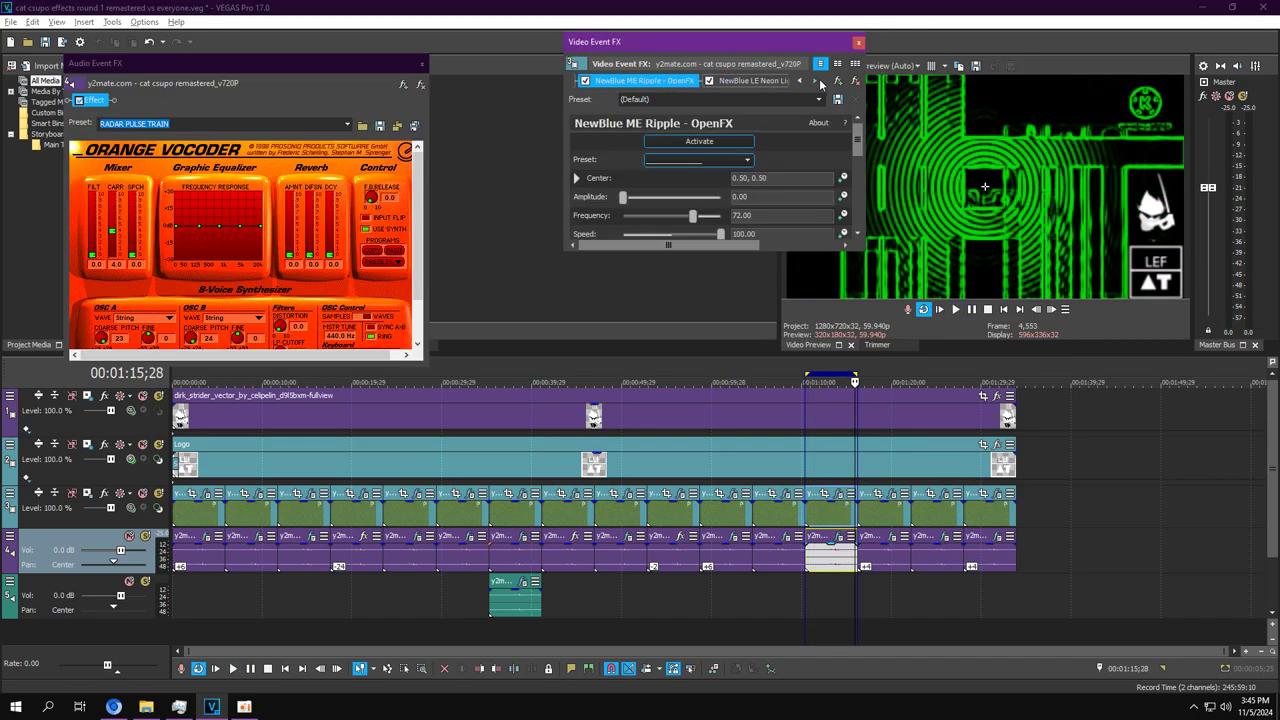
{"action": "left_click", "coordinate": [798, 83]}
{"action": "left_click", "coordinate": [799, 81]}
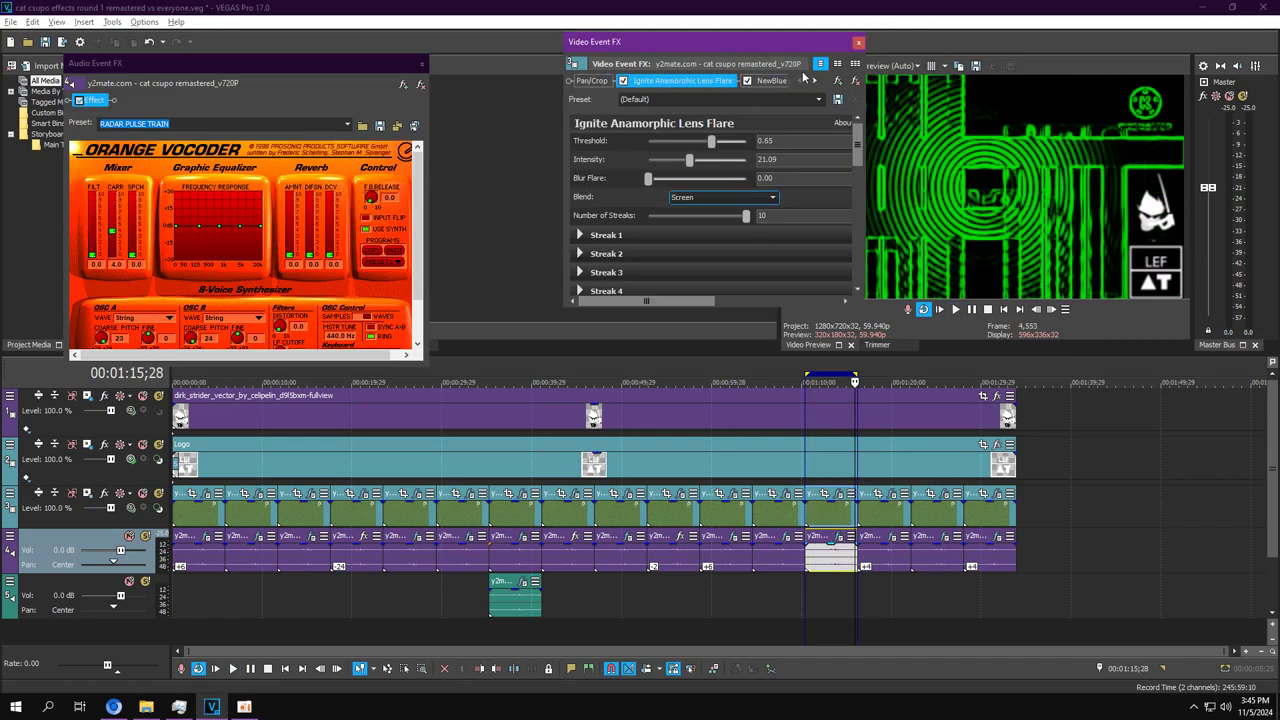
{"action": "double_click", "coordinate": [690, 45]}
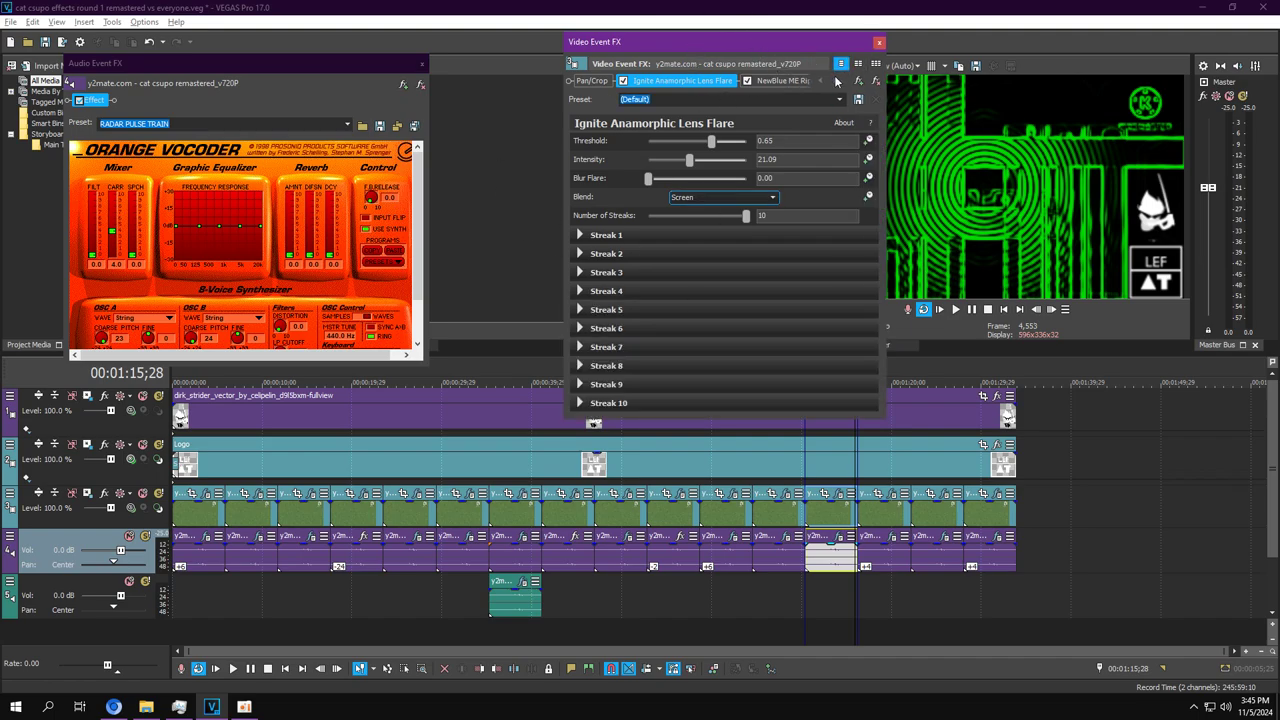
{"action": "left_click", "coordinate": [835, 80]}
{"action": "left_click", "coordinate": [274, 66]}
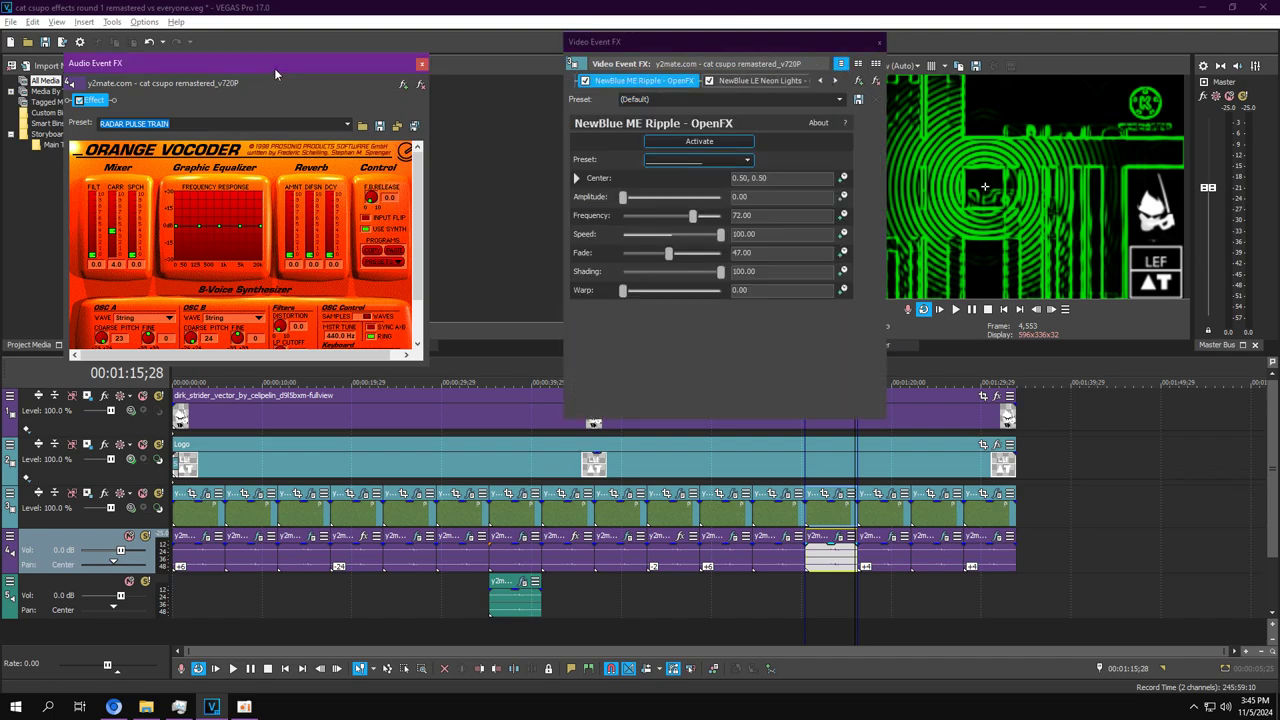
Show the thirteenth clip's NewBlue LE Neon Lights settings with the Edge, Glow, Shimmer and Mix groups expanded and fitted in the window.
{"action": "left_click", "coordinate": [750, 84]}
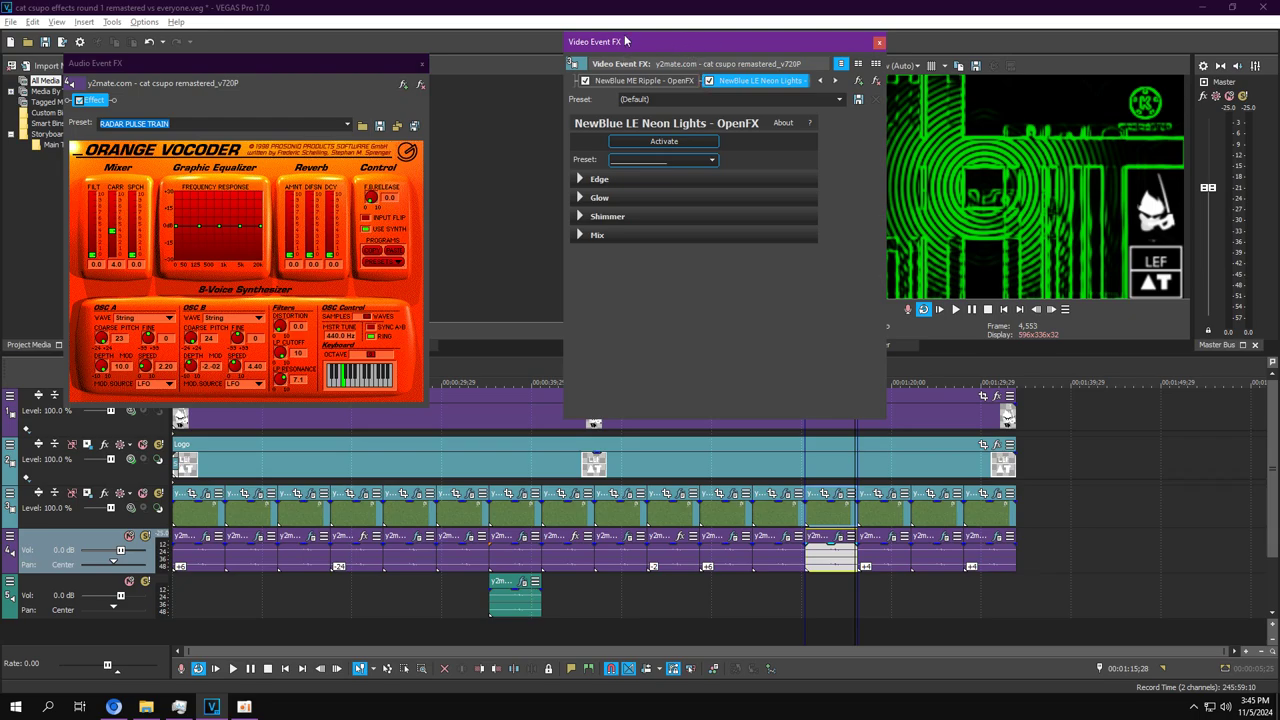
{"action": "left_click", "coordinate": [646, 161]}
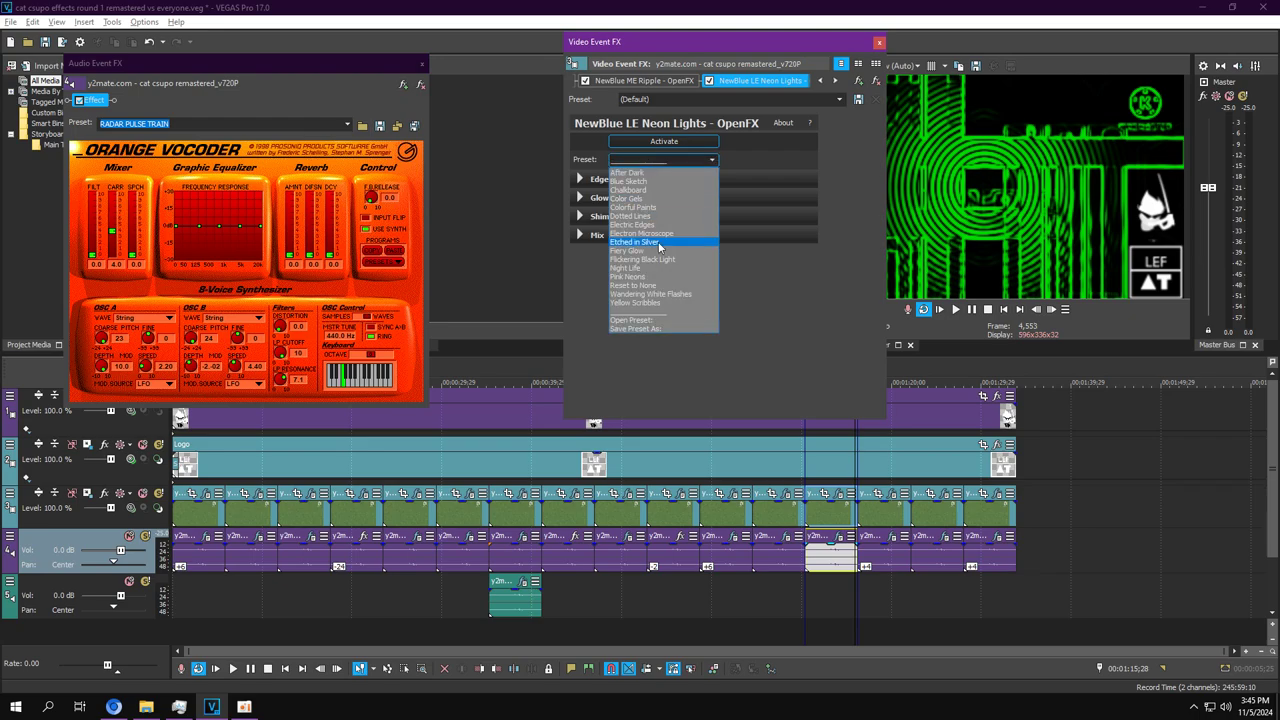
{"action": "left_click", "coordinate": [580, 216]}
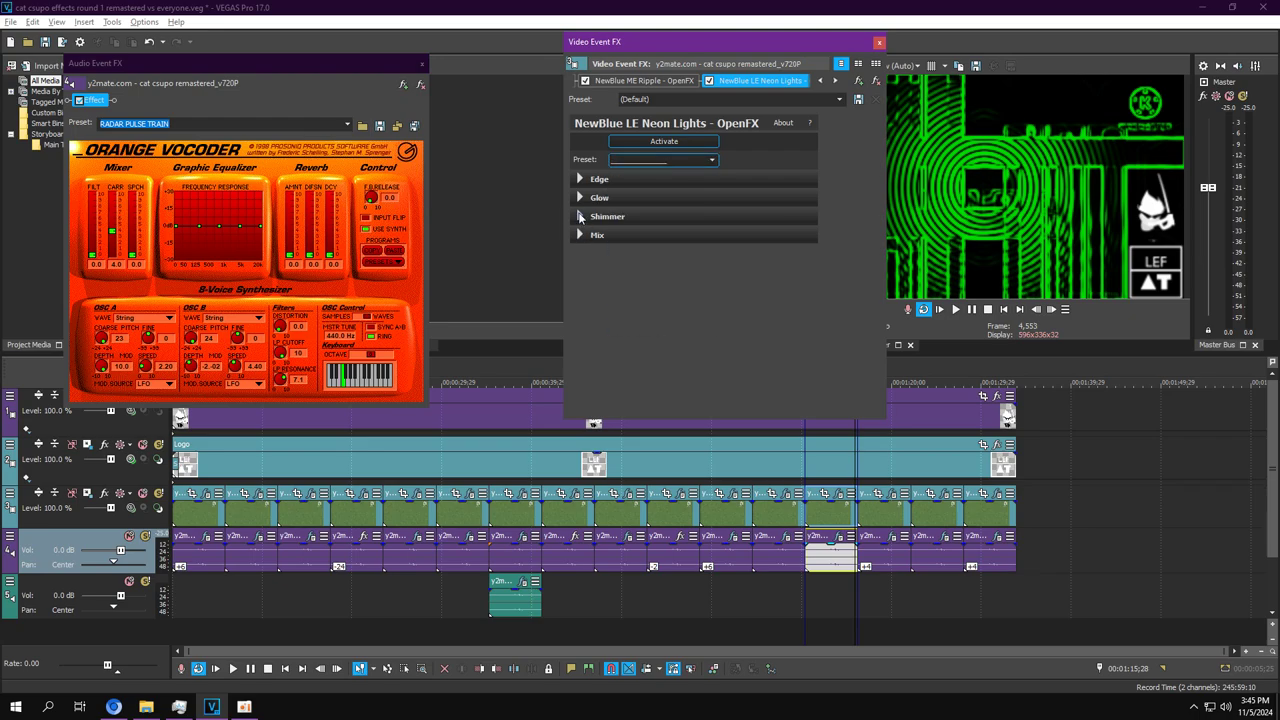
{"action": "left_click", "coordinate": [580, 216]}
{"action": "left_click", "coordinate": [580, 197]}
{"action": "left_click", "coordinate": [580, 179]}
{"action": "scroll", "coordinate": [612, 318], "scroll_direction": "down", "scroll_amount": 2}
{"action": "left_click", "coordinate": [581, 406]}
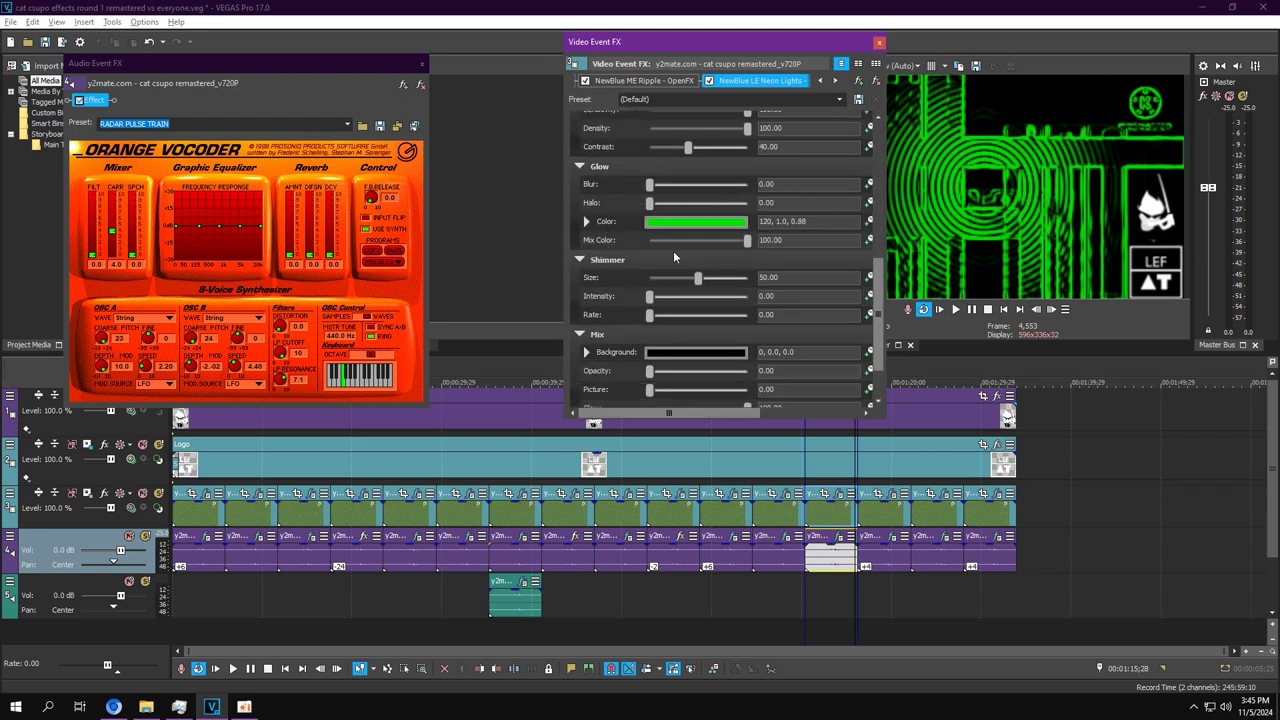
{"action": "double_click", "coordinate": [701, 33]}
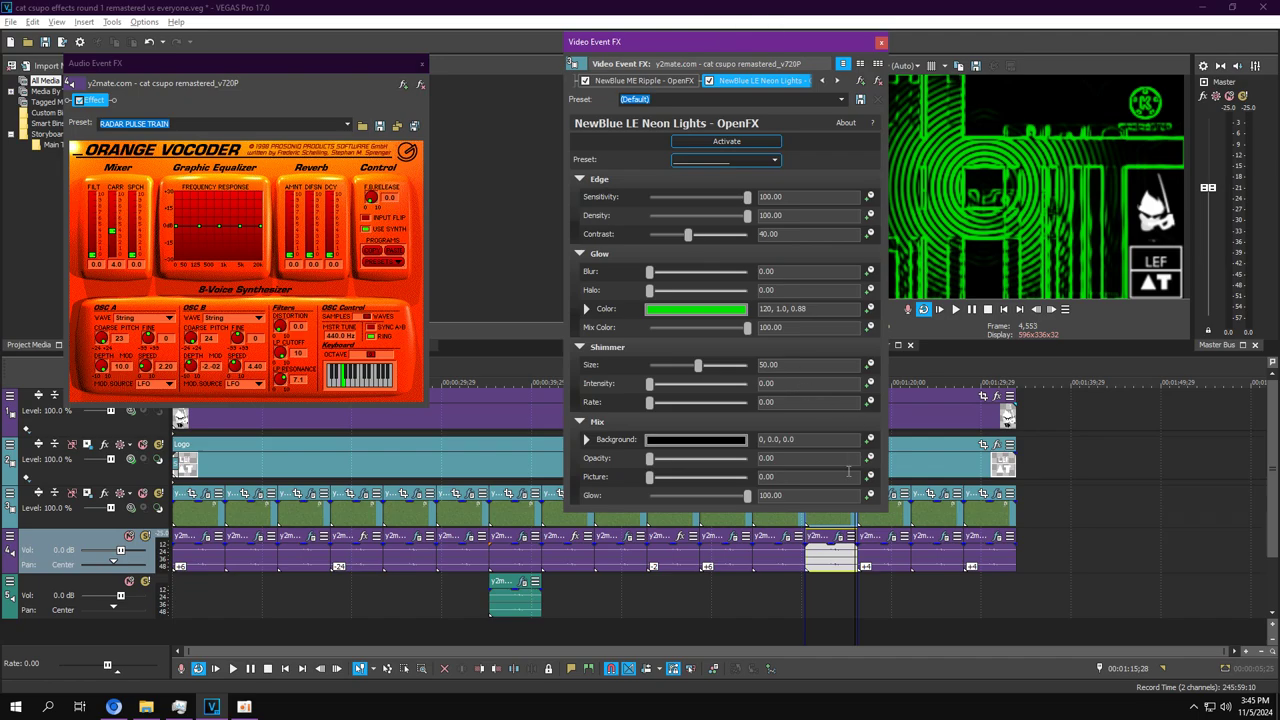
Check the Neon Lights glow colour and background colour without changing them.
{"action": "left_click", "coordinate": [671, 311]}
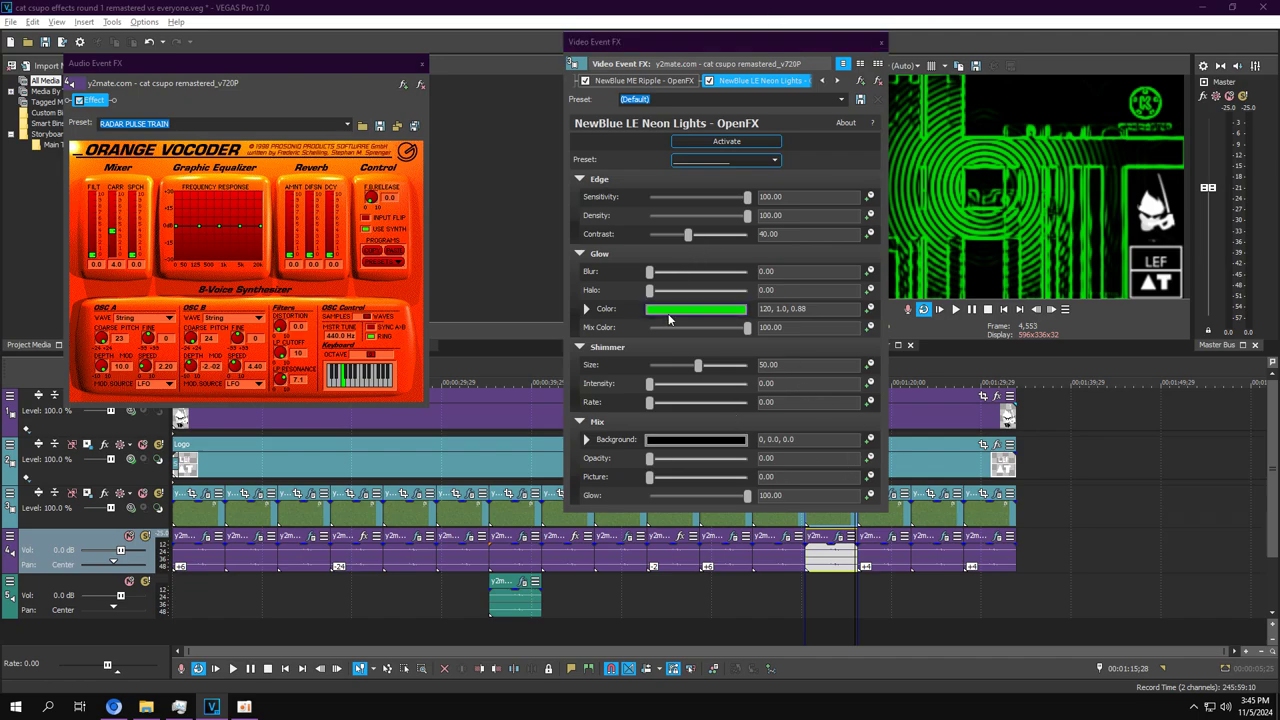
{"action": "left_click", "coordinate": [763, 270]}
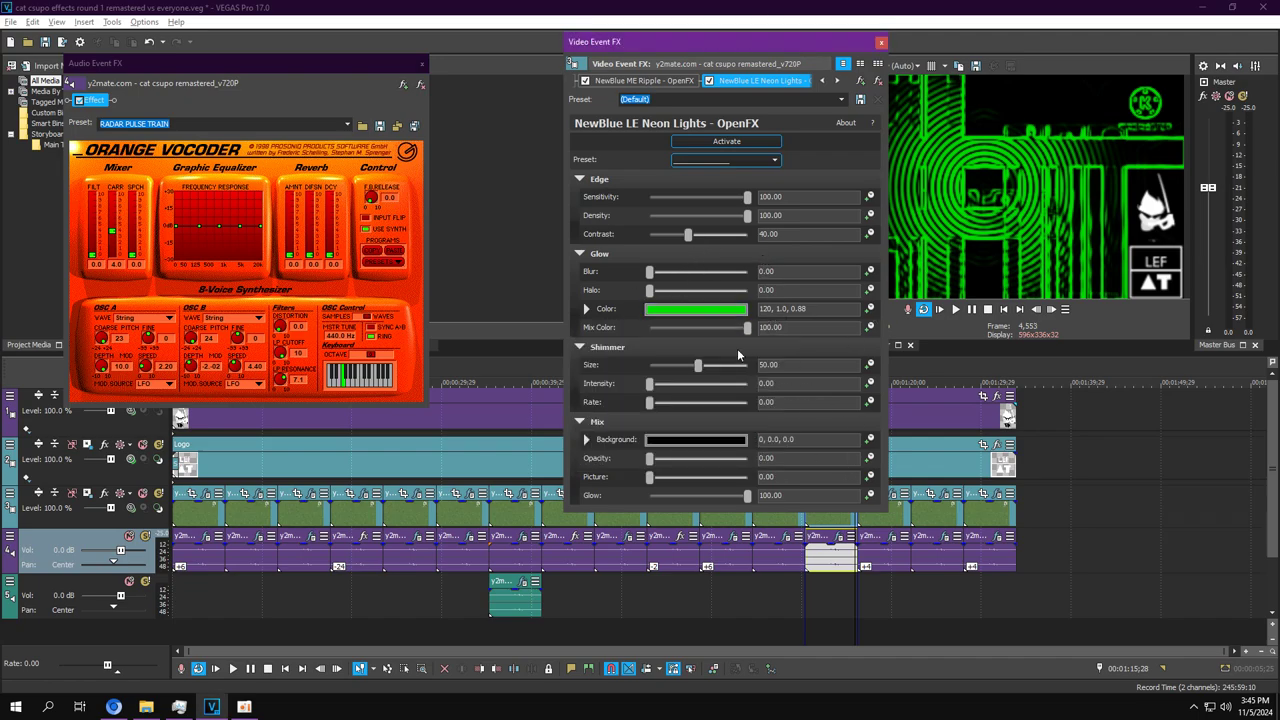
{"action": "left_click", "coordinate": [690, 439]}
{"action": "left_click", "coordinate": [721, 419]}
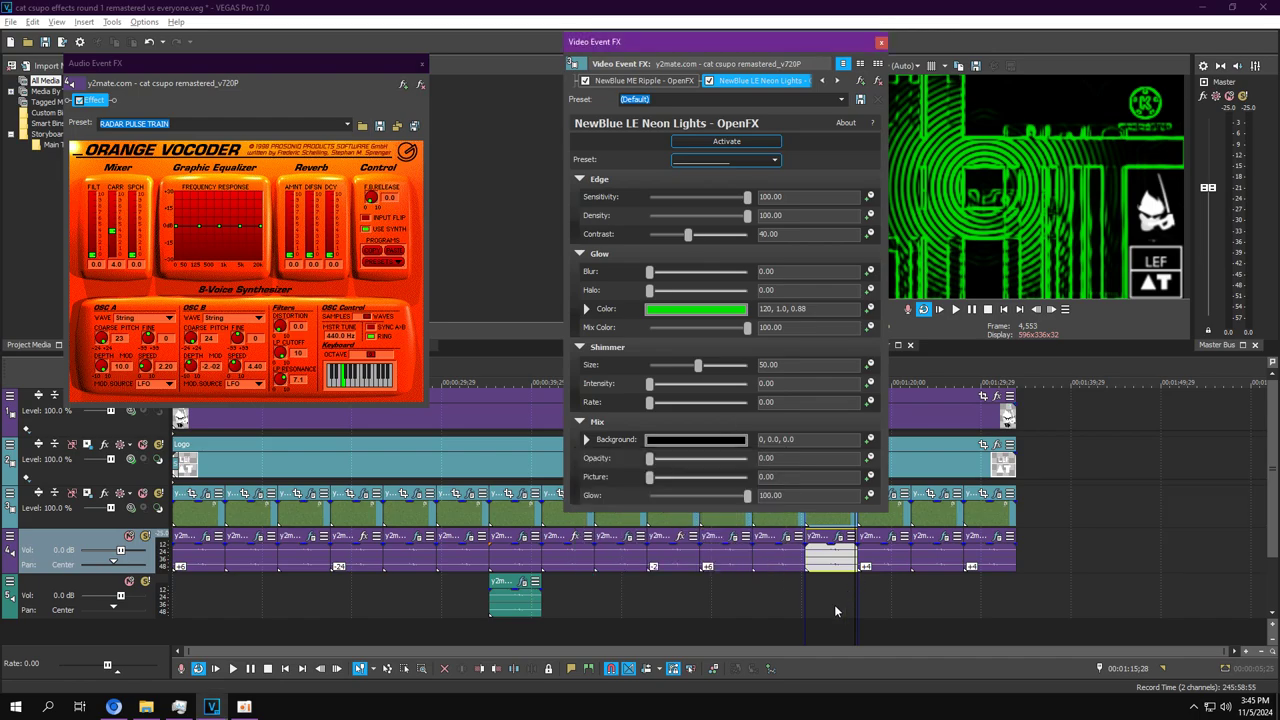
Set the loop region to the fourteenth clip and open its video and audio effect windows.
{"action": "left_click", "coordinate": [879, 41]}
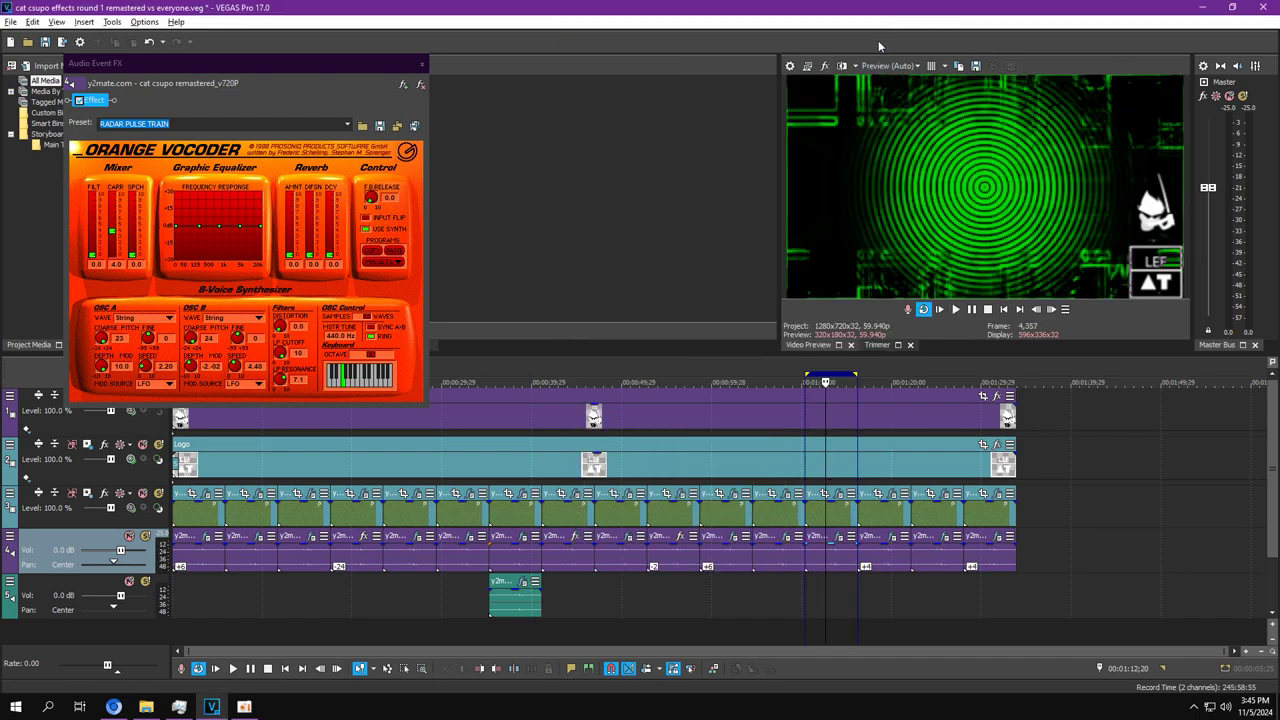
{"action": "double_click", "coordinate": [897, 508]}
{"action": "left_click", "coordinate": [894, 495]}
{"action": "left_click", "coordinate": [894, 537]}
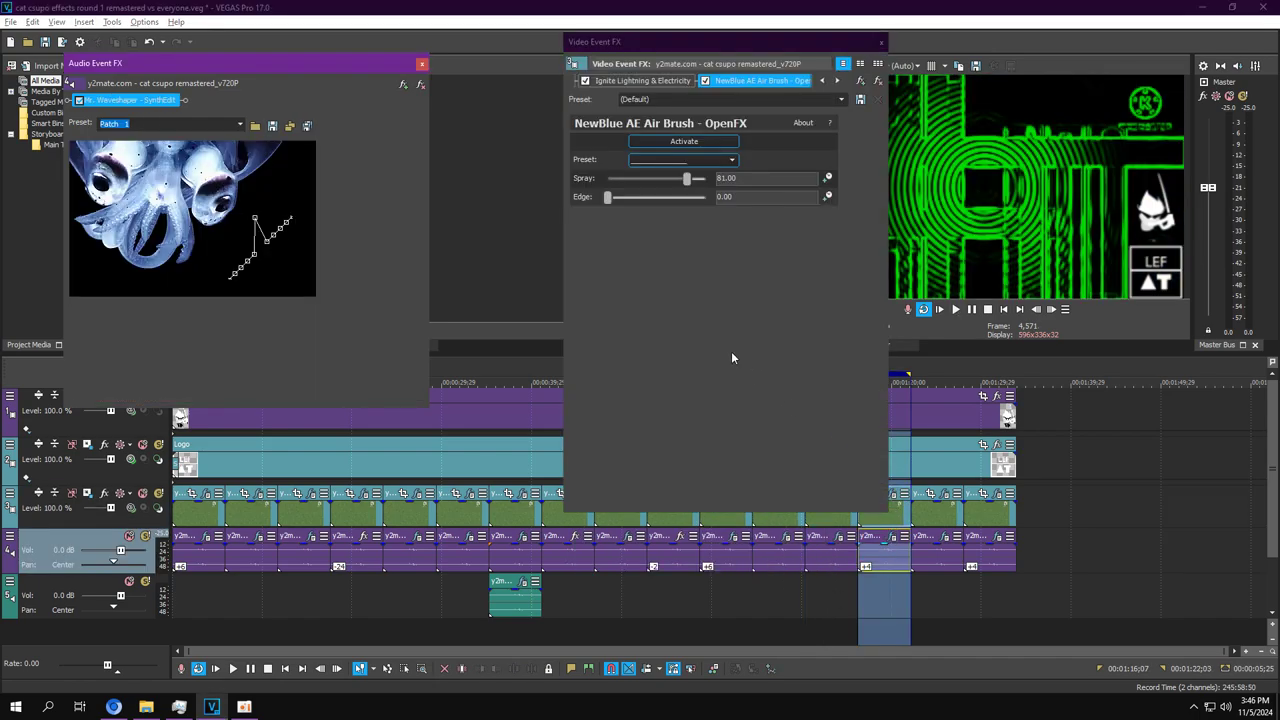
Briefly preview the fourteenth clip and show its audio event's time stretch and pitch shift properties.
{"action": "left_click", "coordinate": [955, 309]}
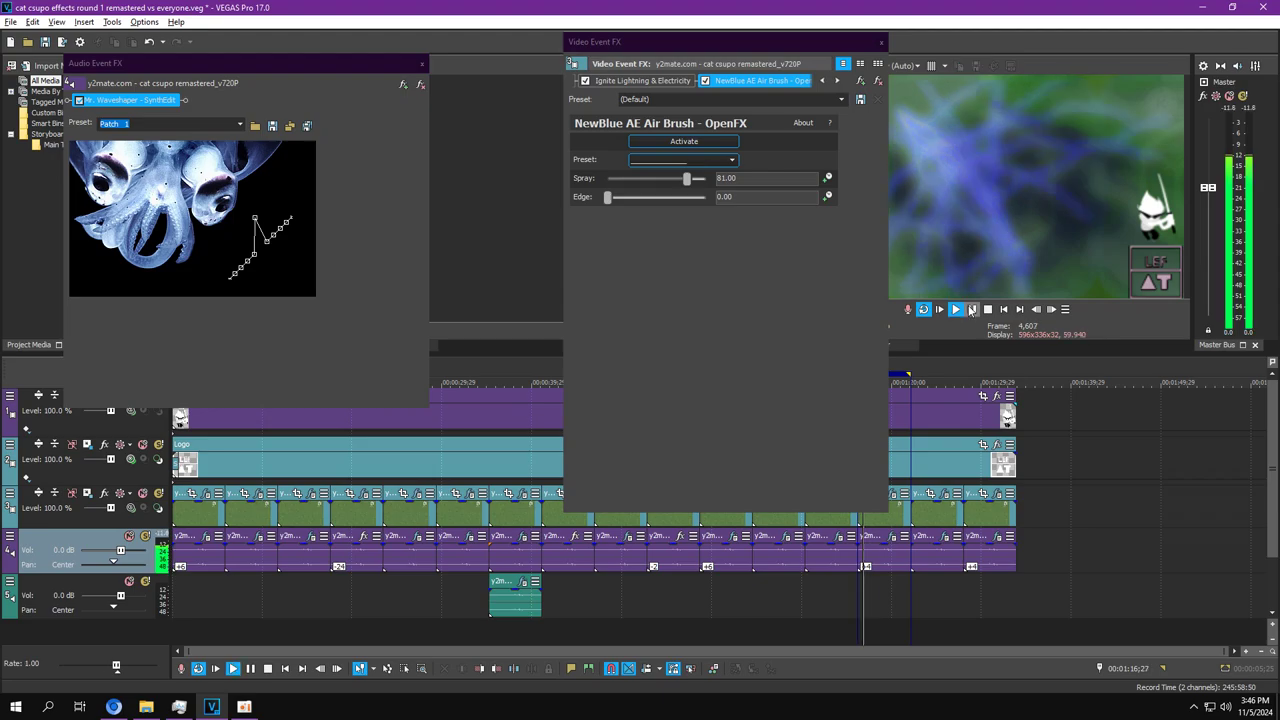
{"action": "left_click", "coordinate": [972, 309]}
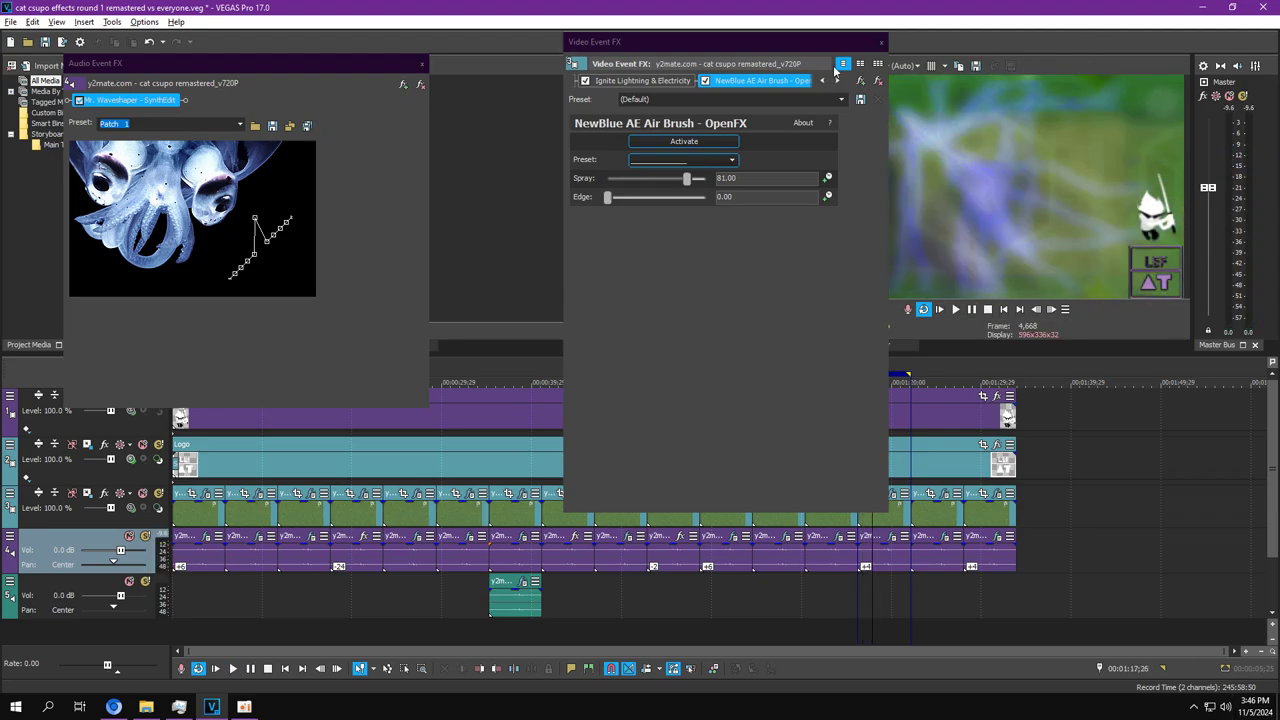
{"action": "right_click", "coordinate": [871, 556]}
{"action": "left_click", "coordinate": [905, 685]}
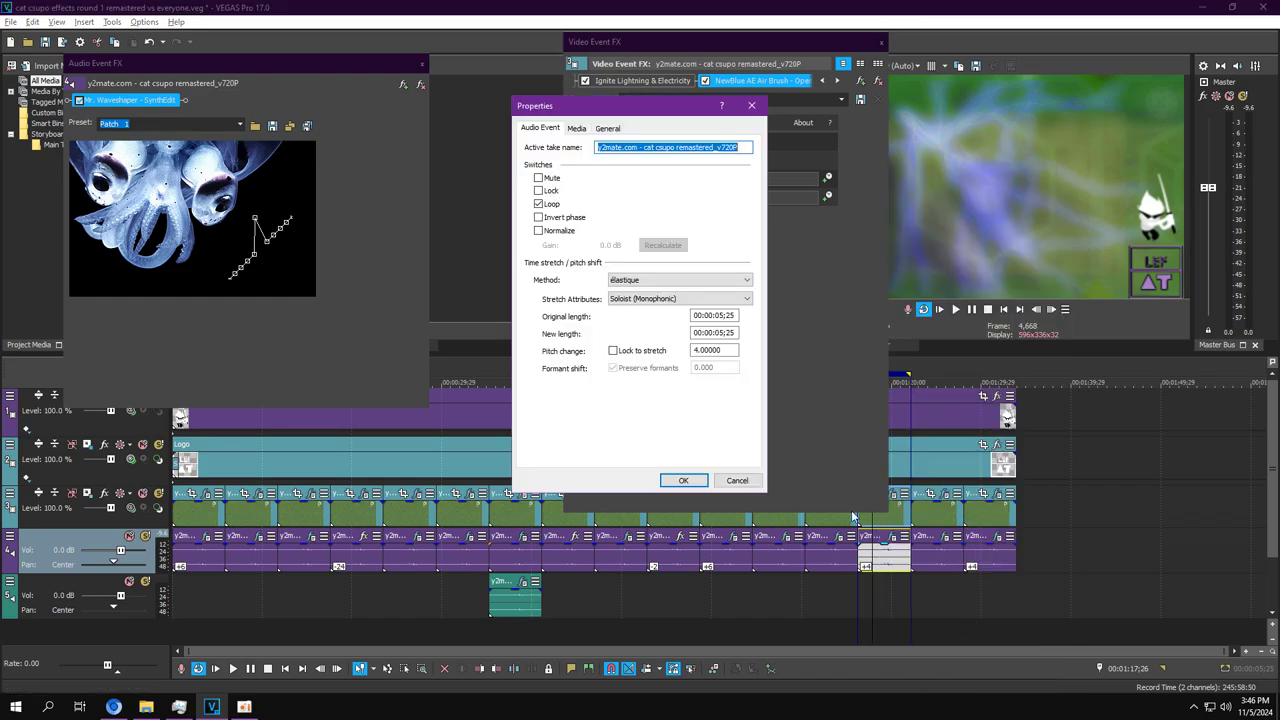
{"action": "left_click", "coordinate": [684, 480]}
Show the fourteenth clip's NewBlue ME Zoom Blur settings with the Center position expanded.
{"action": "left_click", "coordinate": [820, 81]}
{"action": "left_click", "coordinate": [820, 81]}
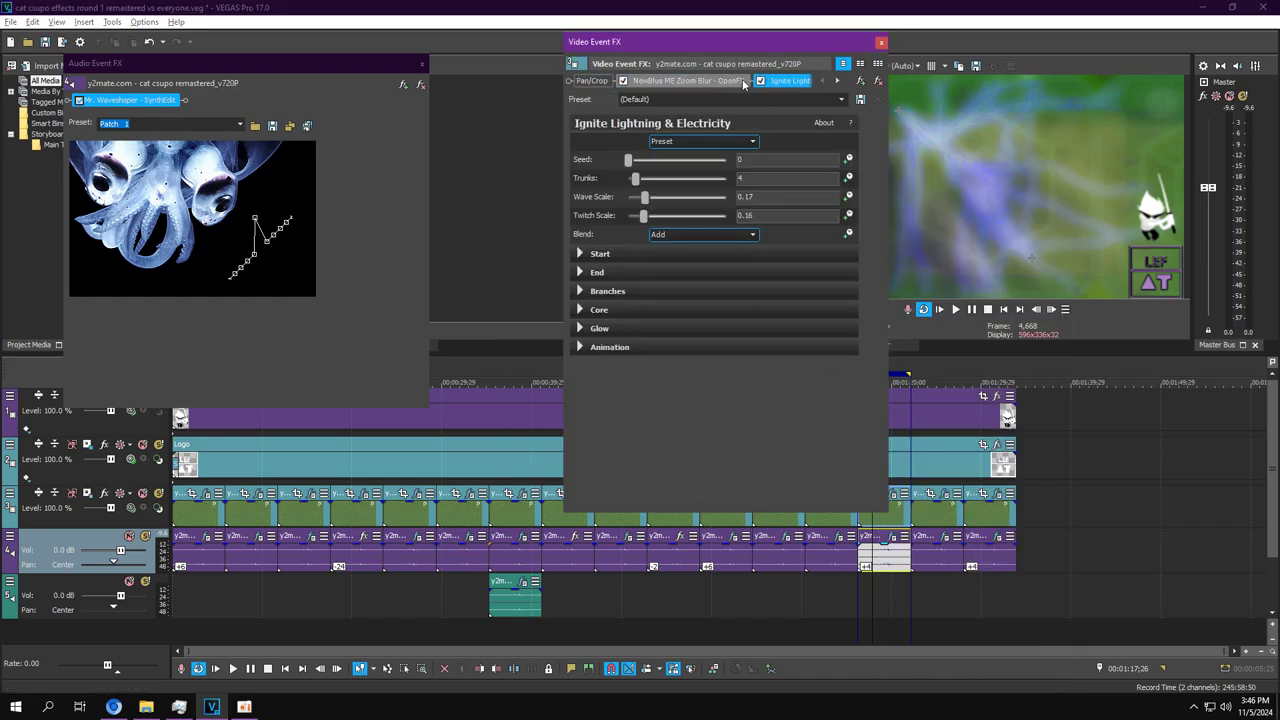
{"action": "left_click", "coordinate": [577, 236]}
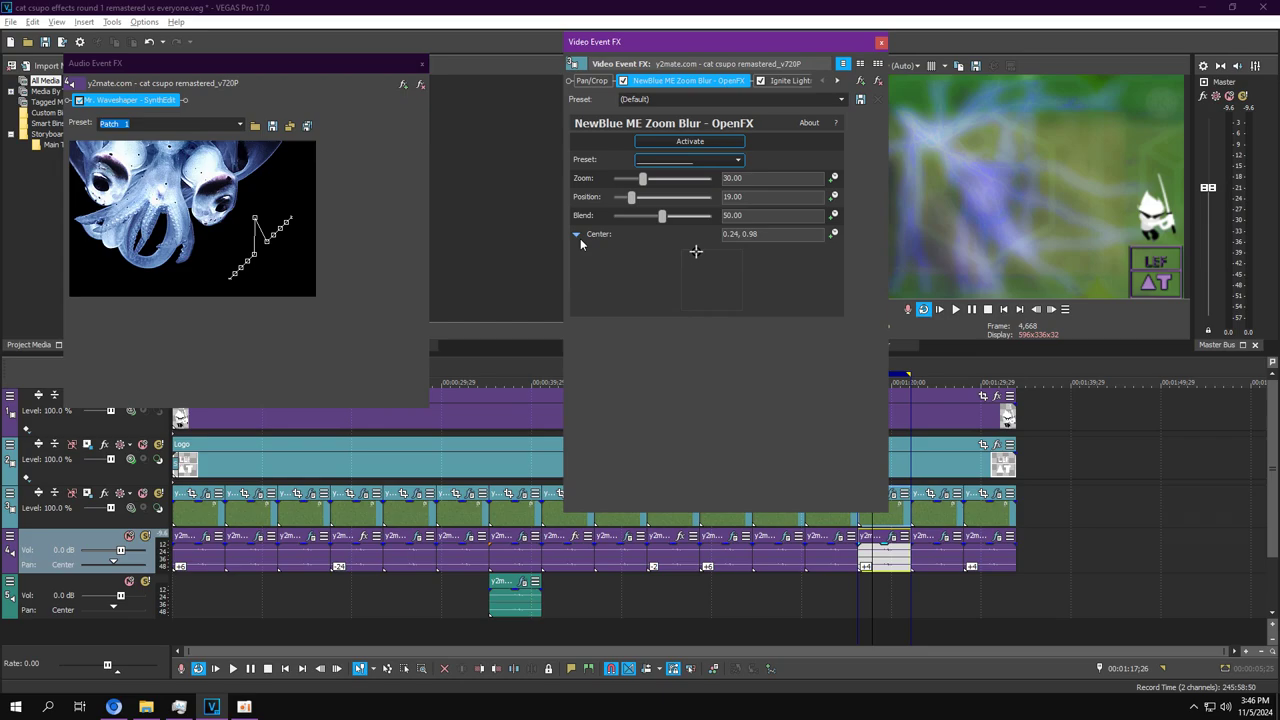
Show the fourteenth clip's Ignite Lightning & Electricity settings, expanding its parameter groups and the start and end point positions.
{"action": "left_click", "coordinate": [837, 81]}
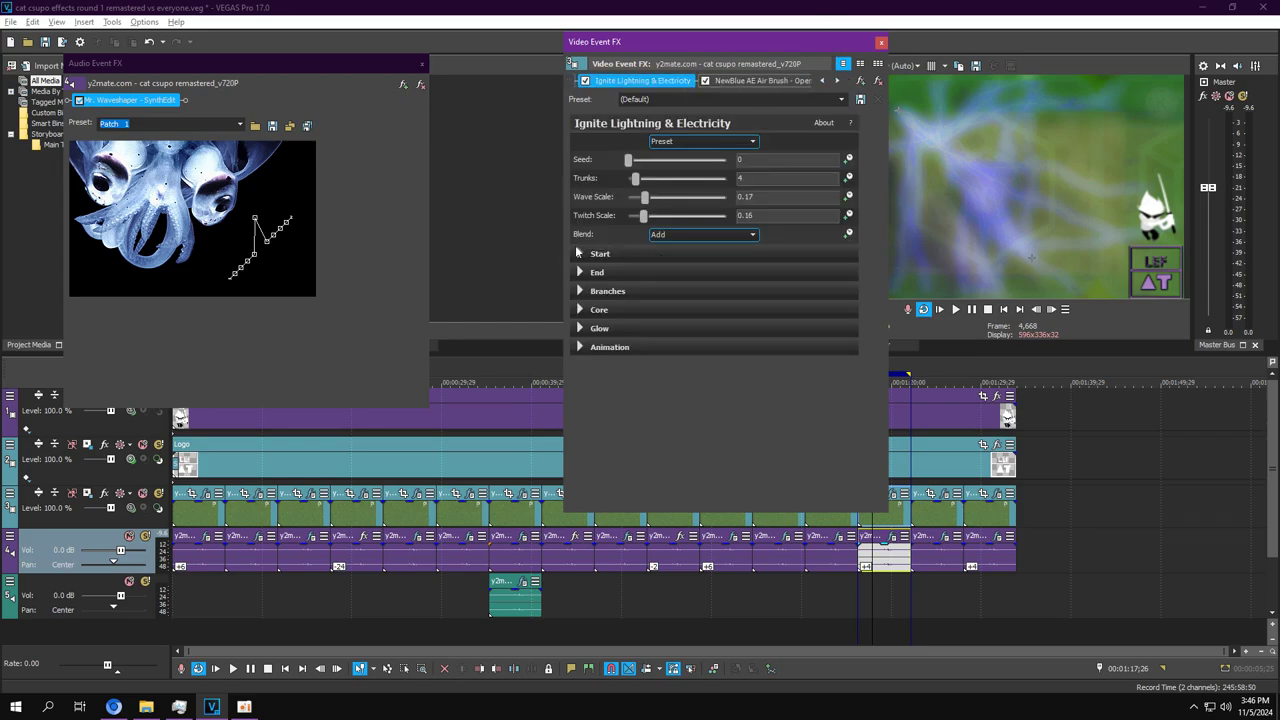
{"action": "left_click", "coordinate": [579, 328]}
{"action": "left_click", "coordinate": [579, 309]}
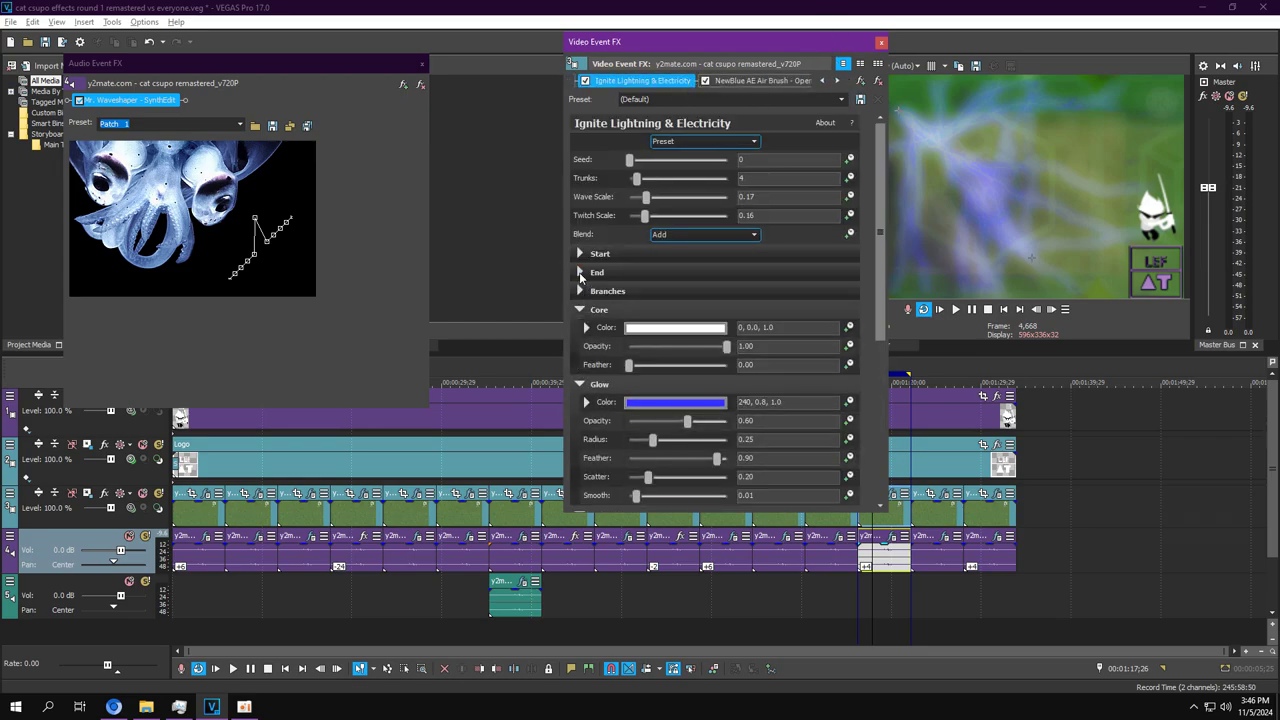
{"action": "left_click", "coordinate": [579, 272]}
{"action": "left_click", "coordinate": [579, 272]}
{"action": "left_click", "coordinate": [579, 253]}
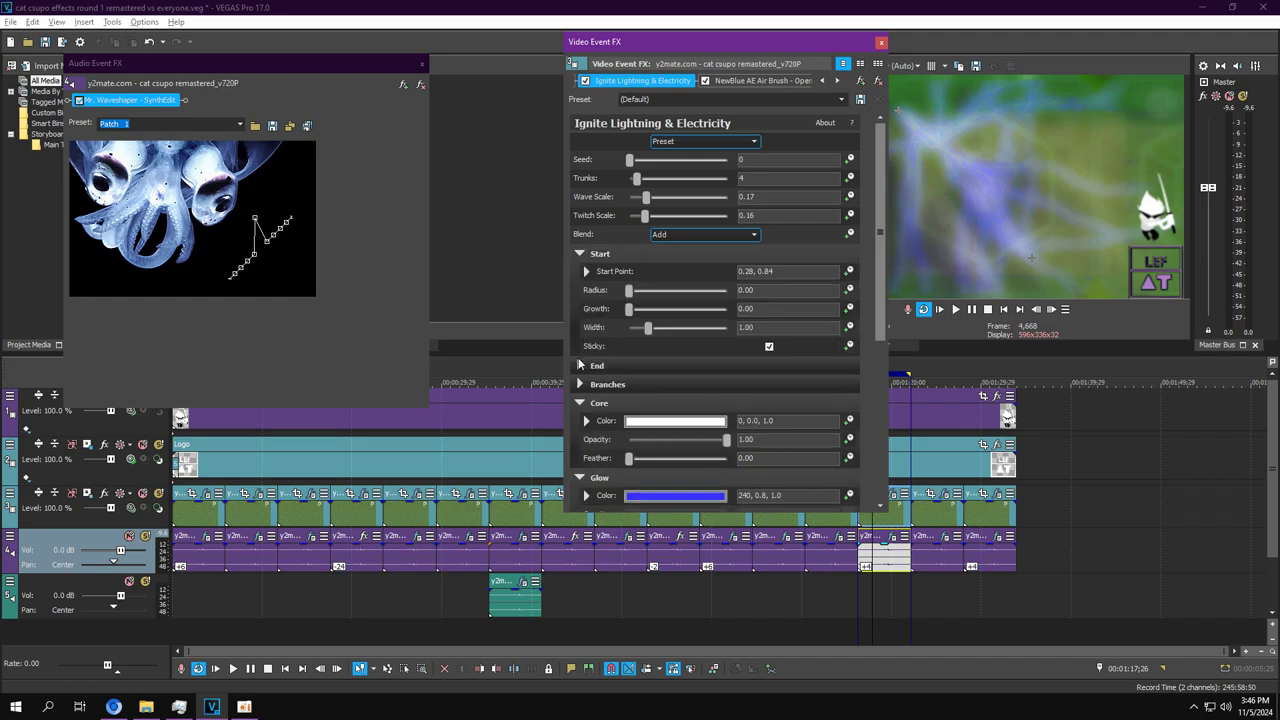
{"action": "left_click", "coordinate": [579, 366]}
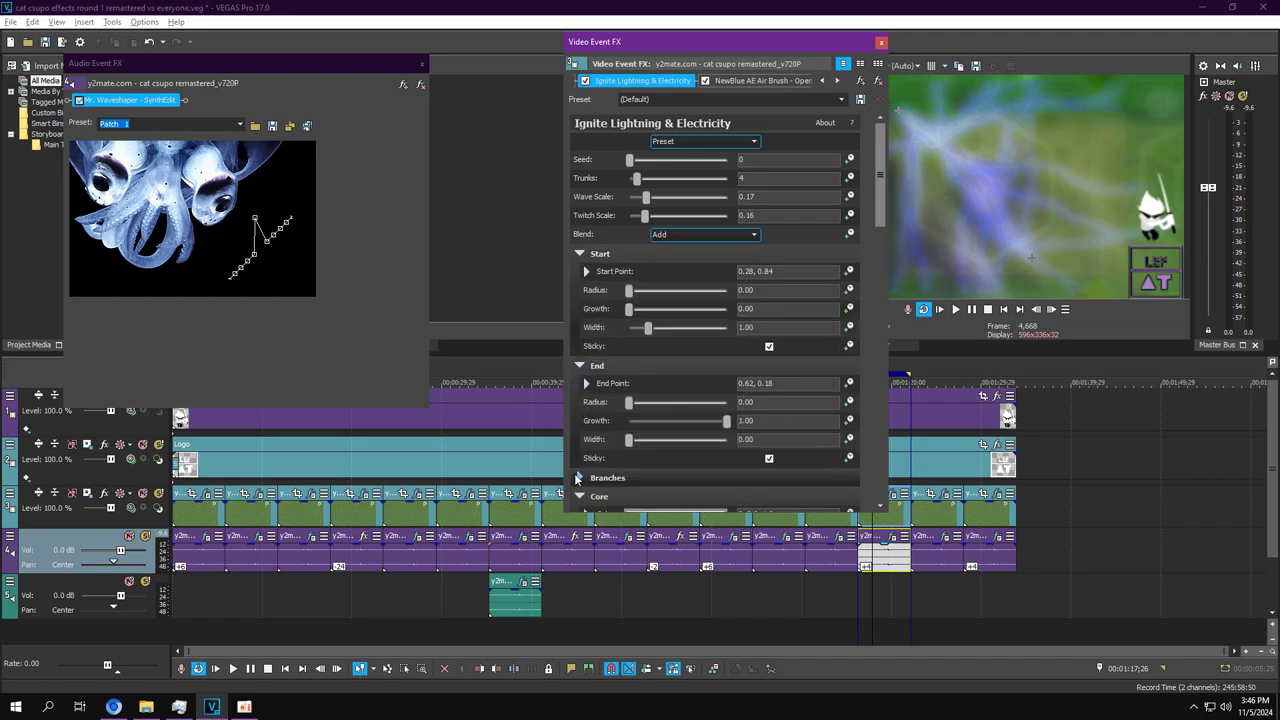
{"action": "left_click", "coordinate": [578, 478]}
{"action": "left_click", "coordinate": [587, 383]}
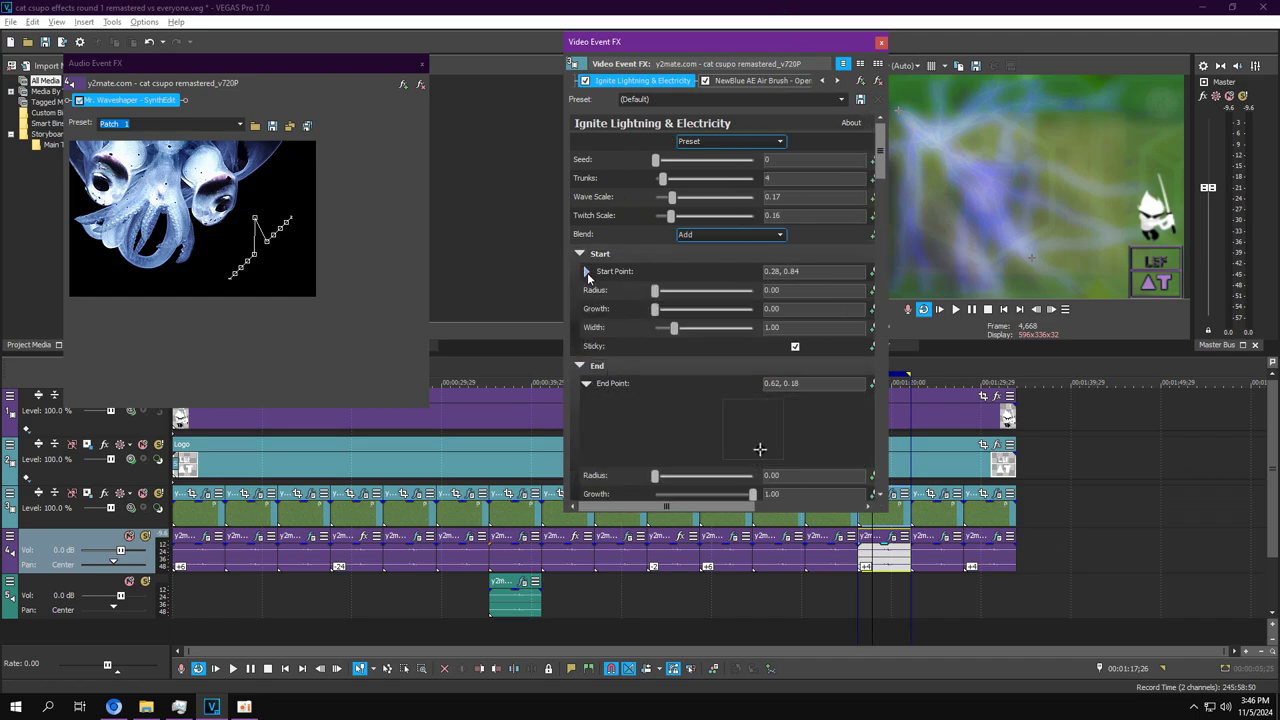
{"action": "left_click", "coordinate": [586, 271]}
Enlarge the video effects window and show the remaining Lightning & Electricity settings, including the expanded glow colour.
{"action": "left_click_drag", "start_coordinate": [808, 43], "coordinate": [806, 4]}
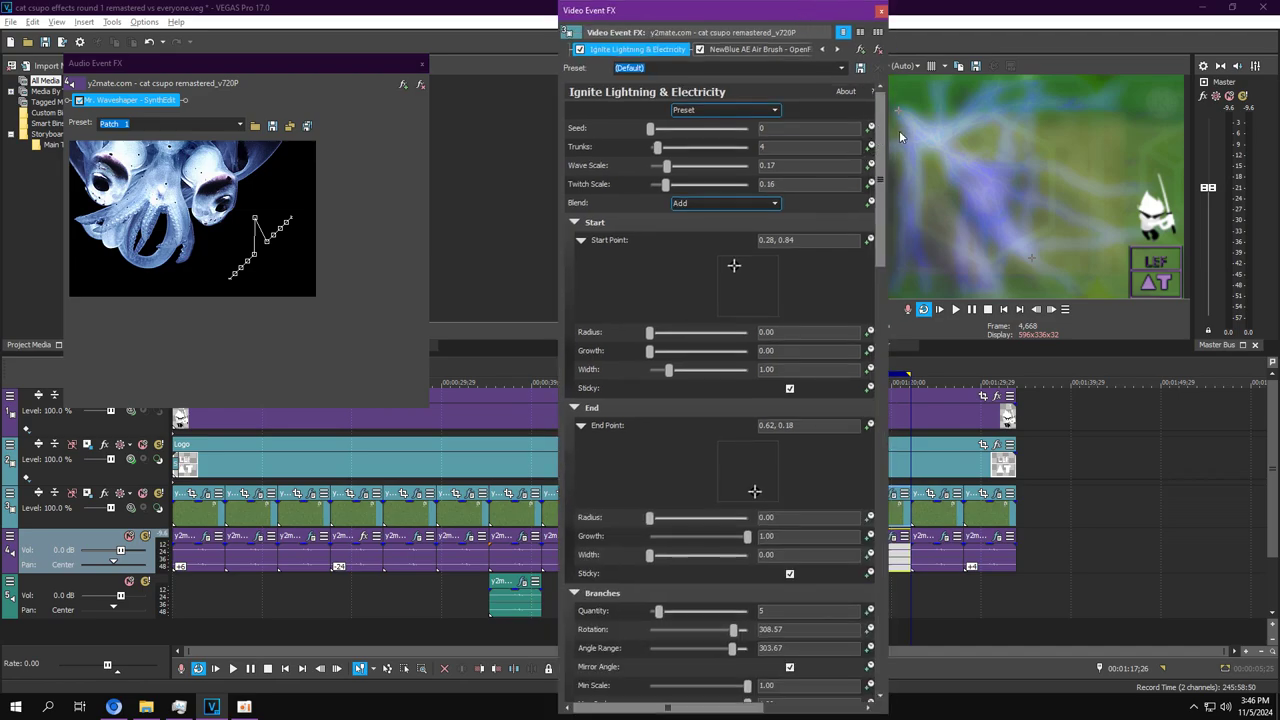
{"action": "left_click_drag", "start_coordinate": [886, 140], "coordinate": [898, 644]}
{"action": "left_click", "coordinate": [581, 532]}
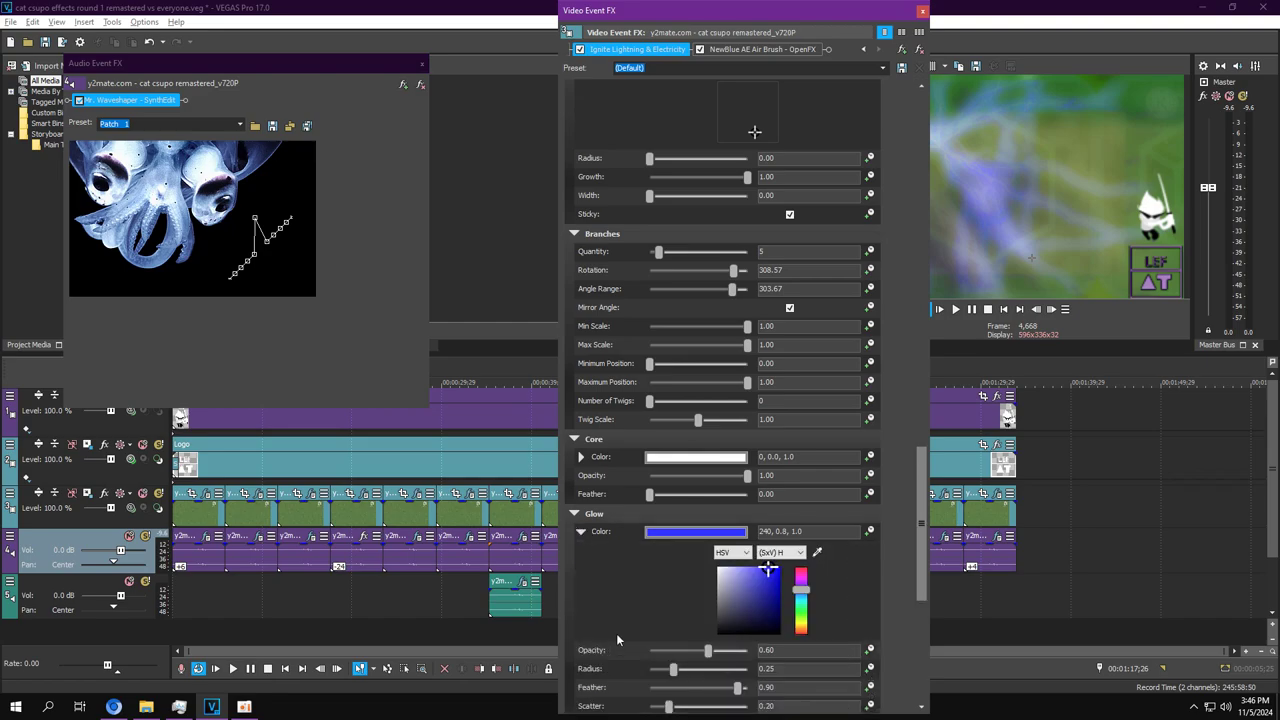
{"action": "scroll", "coordinate": [894, 488], "scroll_direction": "down", "scroll_amount": 3}
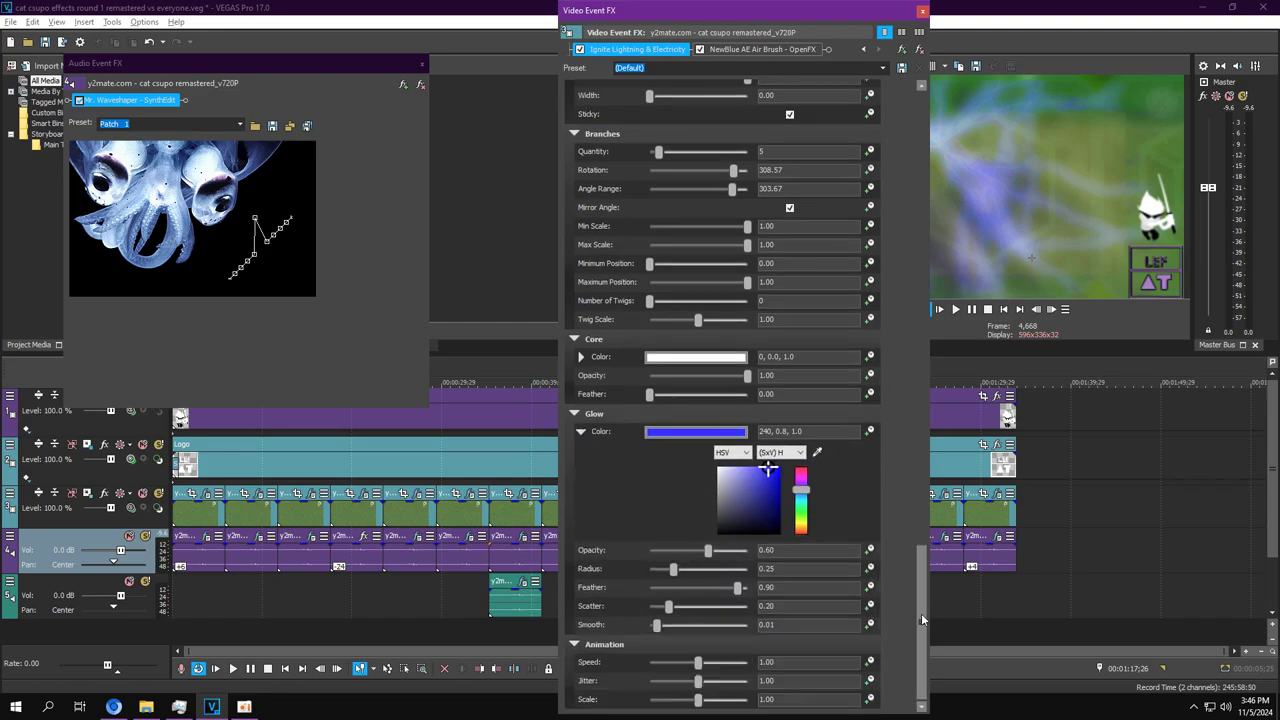
Show the fourteenth clip's NewBlue AE Air Brush settings and close its audio and video effect windows.
{"action": "left_click", "coordinate": [799, 48]}
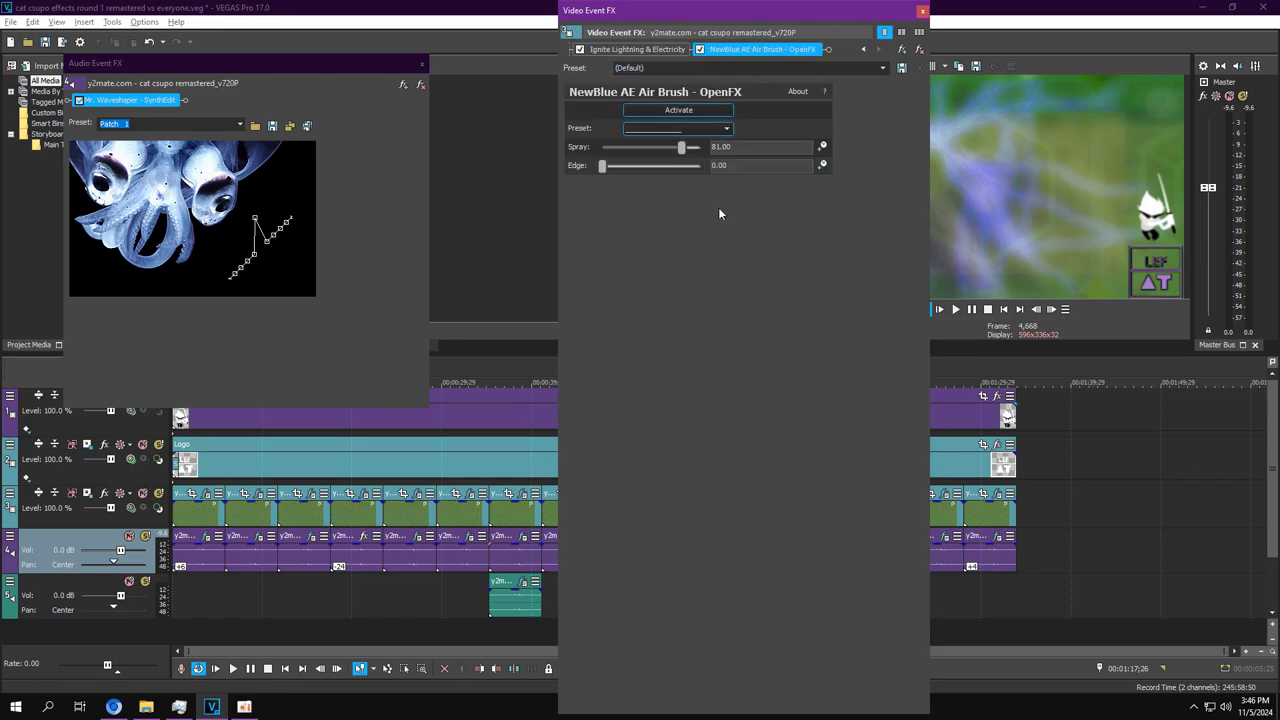
{"action": "left_click", "coordinate": [421, 63]}
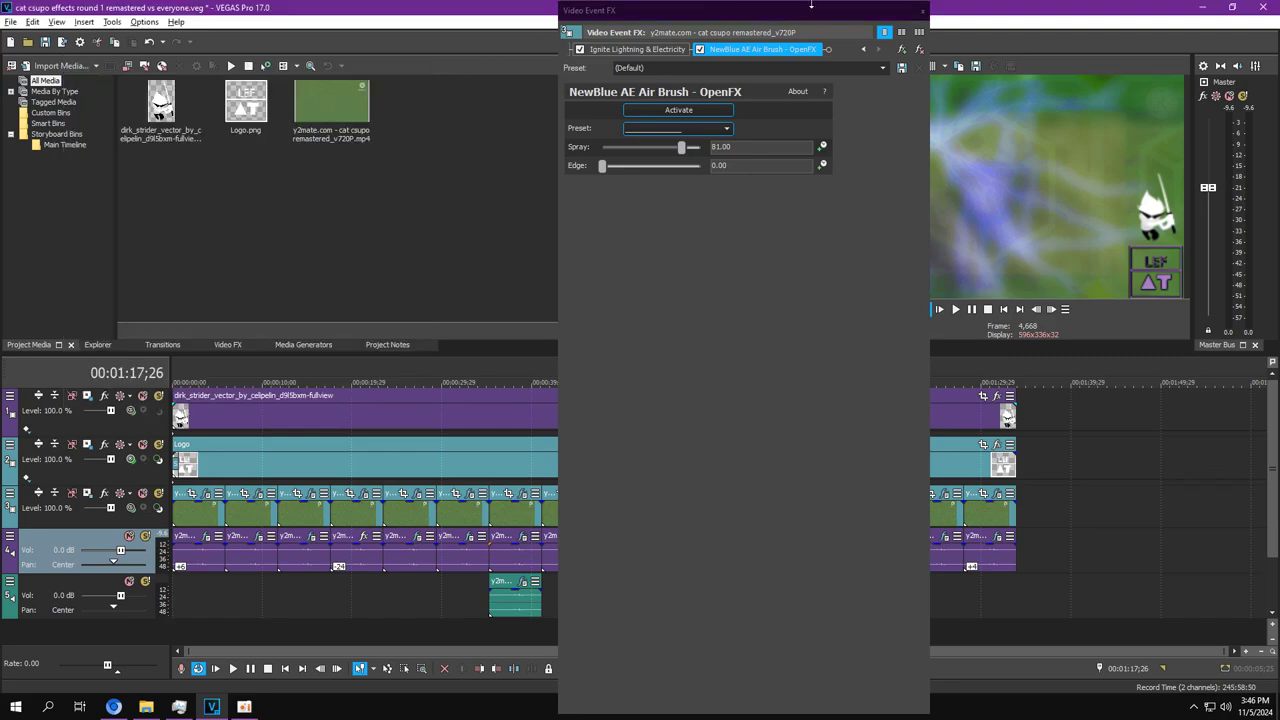
{"action": "left_click", "coordinate": [922, 10]}
Preview the fourteenth clip again, set the loop region to the fifteenth clip, and open the fifteenth clip's video and audio effect windows.
{"action": "left_click", "coordinate": [955, 310]}
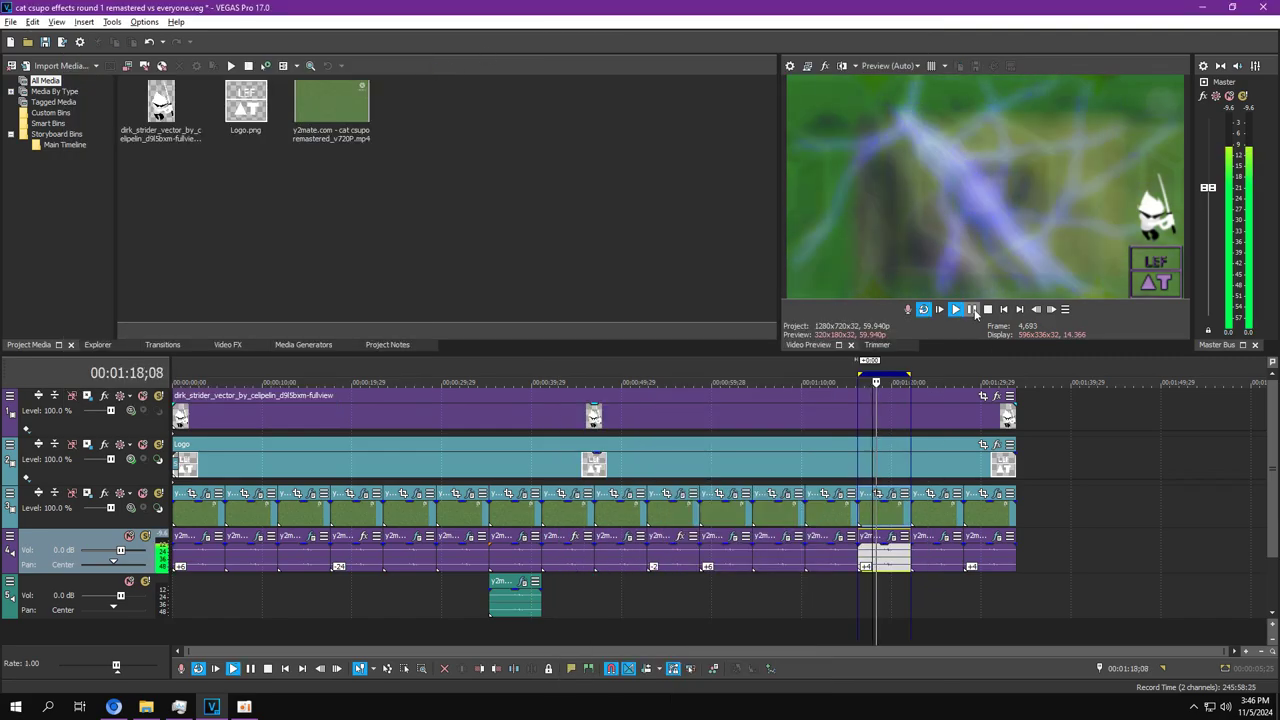
{"action": "left_click", "coordinate": [940, 518]}
{"action": "left_click", "coordinate": [944, 494]}
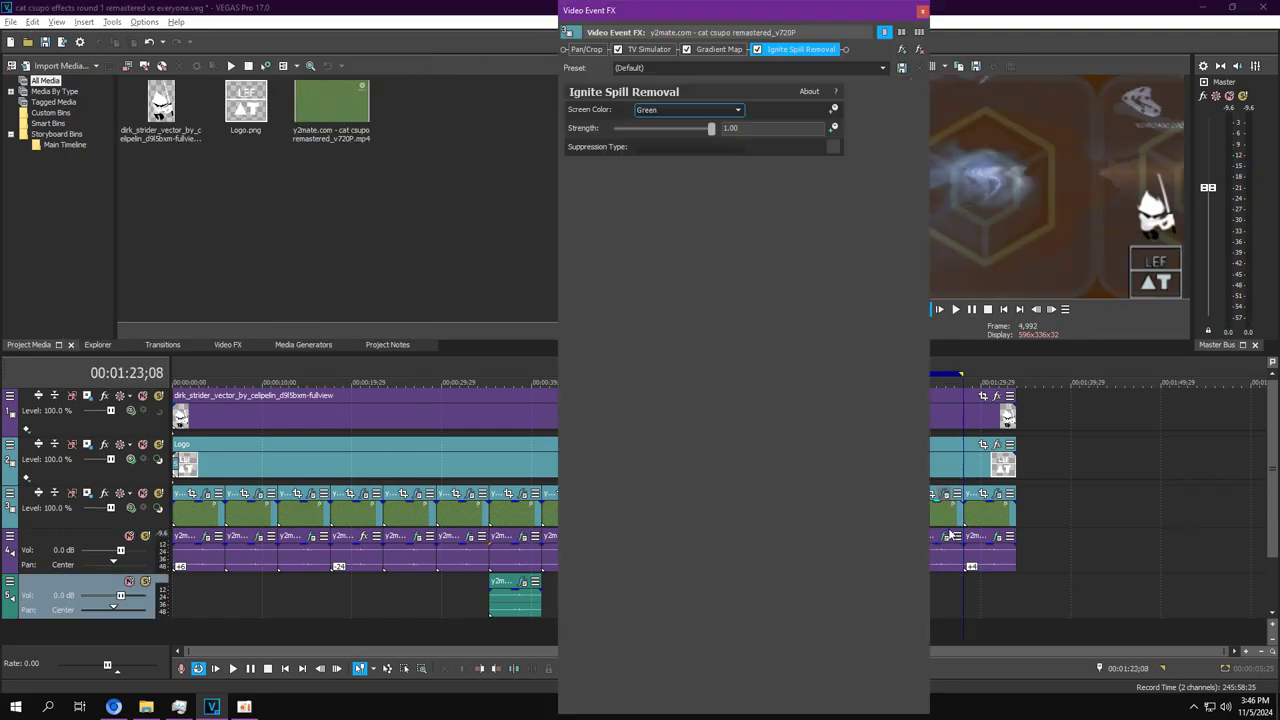
{"action": "left_click", "coordinate": [944, 536]}
Show the fifteenth clip's TV Simulator and Gradient Map video settings and its HarmonicAdder audio effect settings.
{"action": "left_click", "coordinate": [650, 49]}
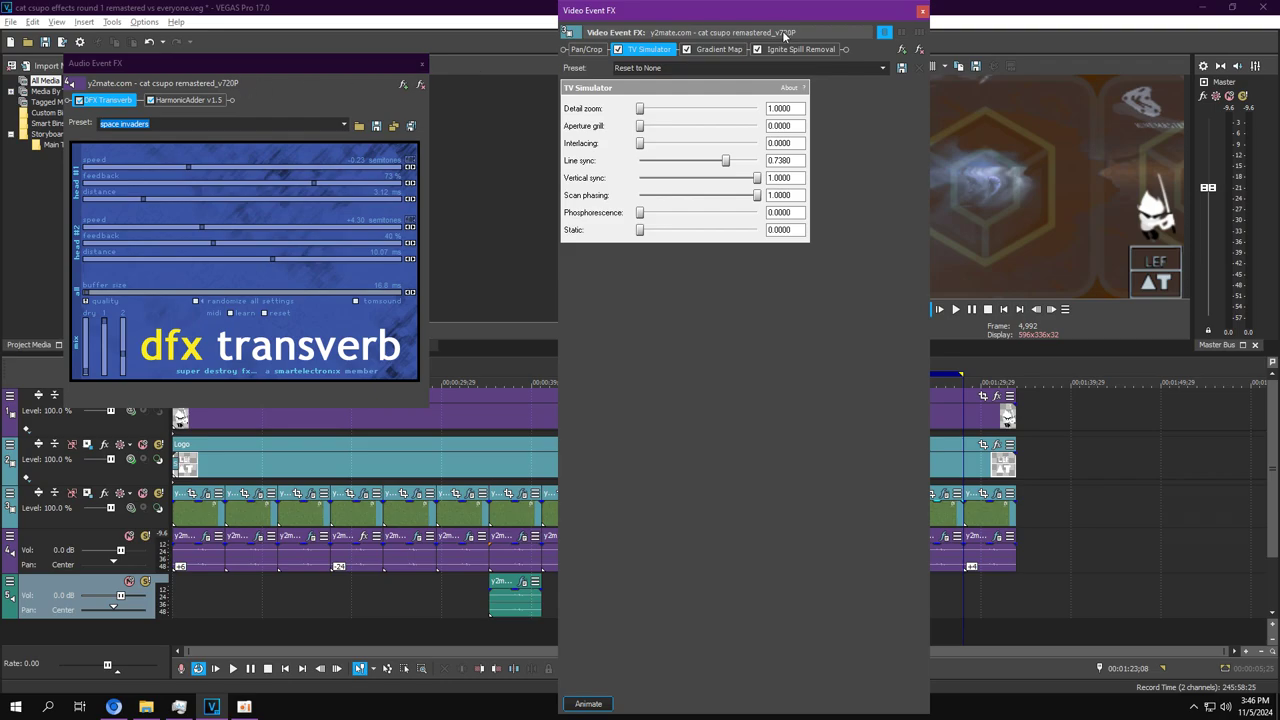
{"action": "left_click", "coordinate": [720, 49]}
{"action": "left_click", "coordinate": [180, 100]}
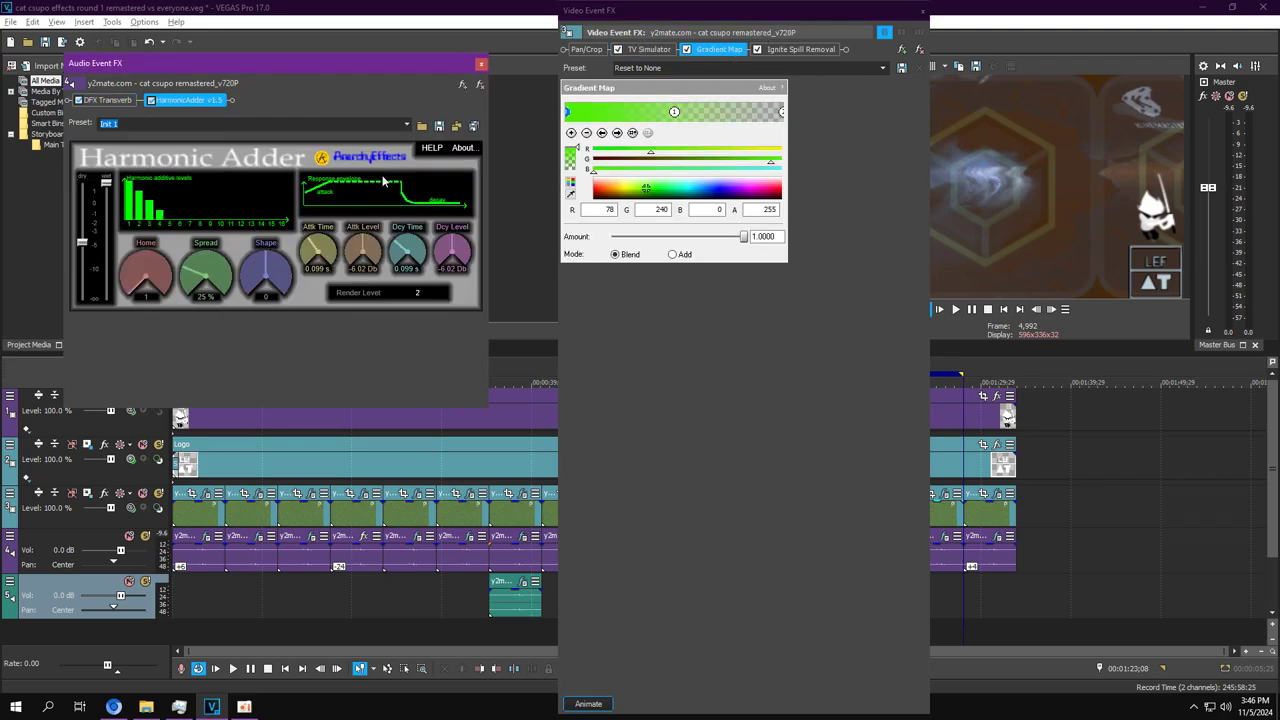
Show the fifteenth clip's middle Gradient Map colour point and its Ignite Spill Removal settings with the playhead inside the clip.
{"action": "left_click", "coordinate": [946, 614]}
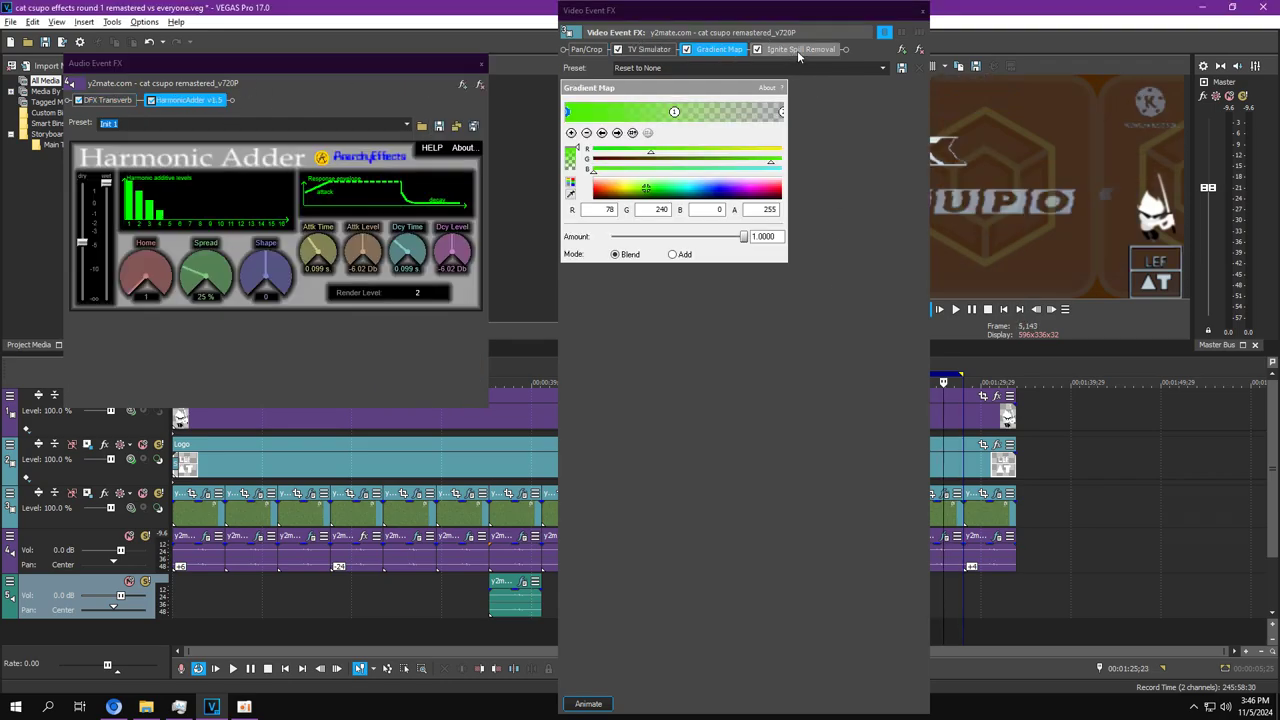
{"action": "left_click", "coordinate": [676, 117]}
{"action": "left_click", "coordinate": [676, 115]}
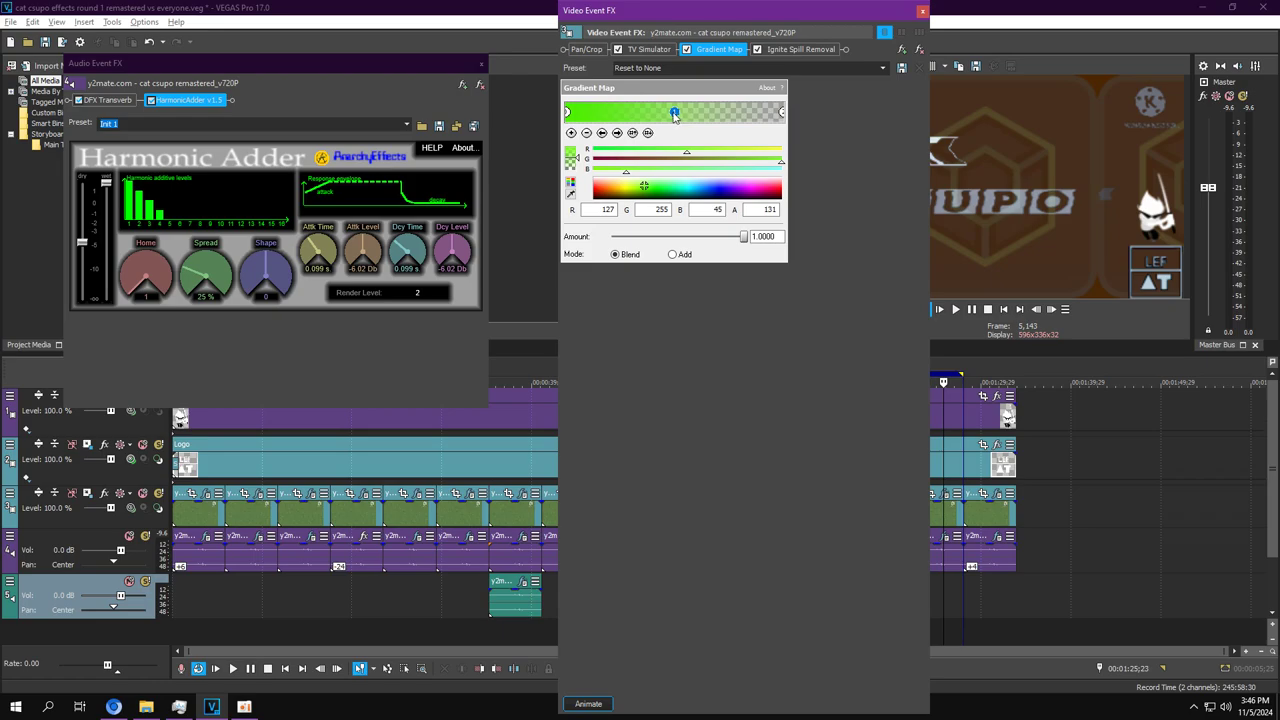
{"action": "left_click", "coordinate": [770, 50]}
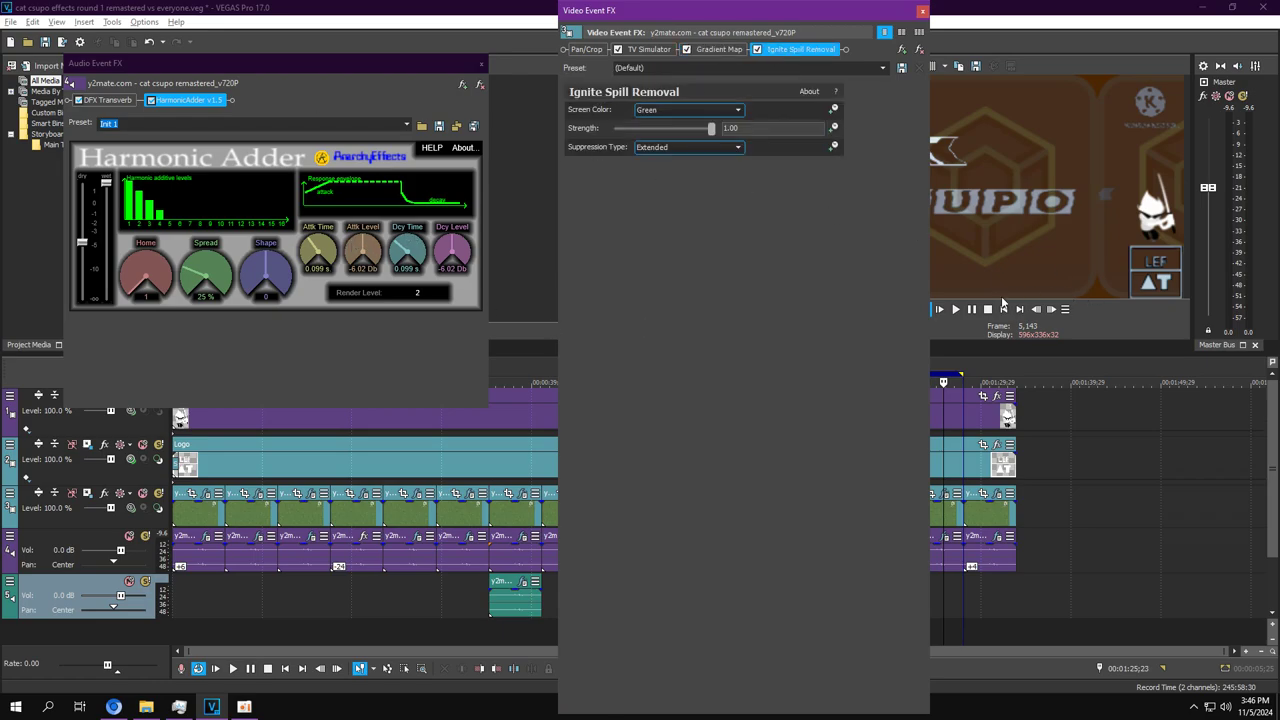
Preview the fifteenth clip, closing its video effects window during playback, and pause.
{"action": "left_click", "coordinate": [955, 309]}
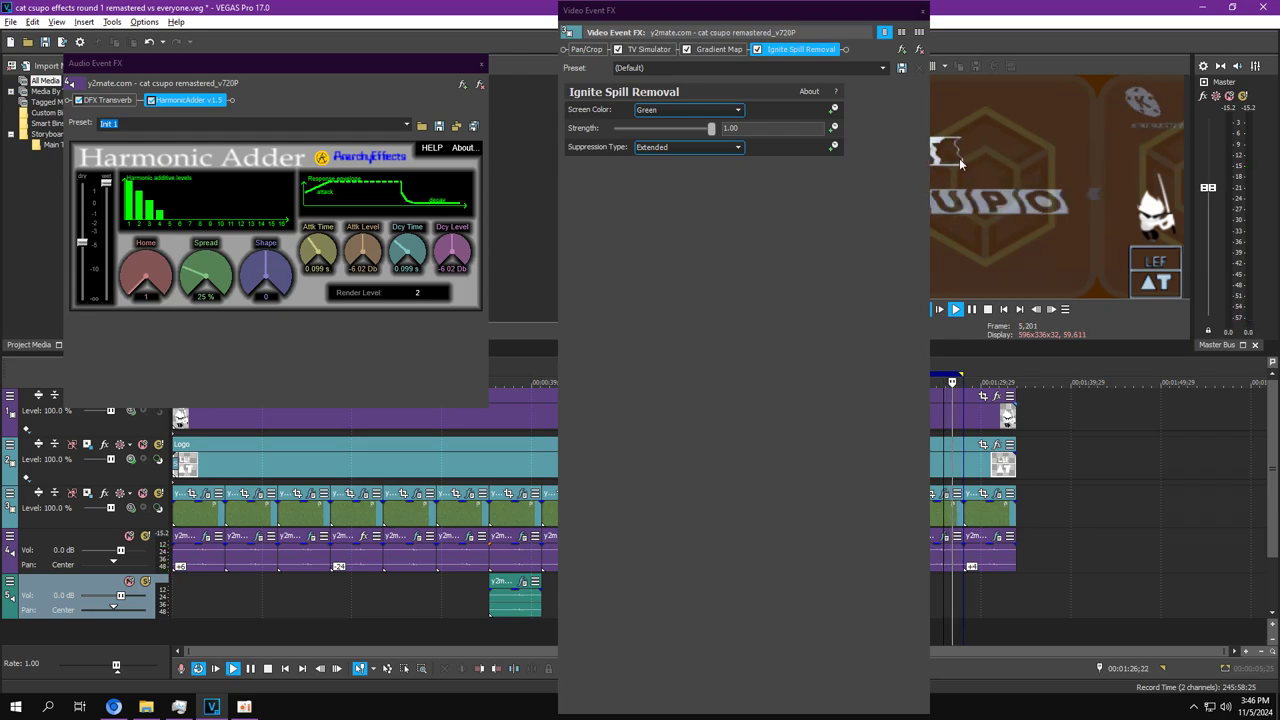
{"action": "left_click", "coordinate": [922, 11]}
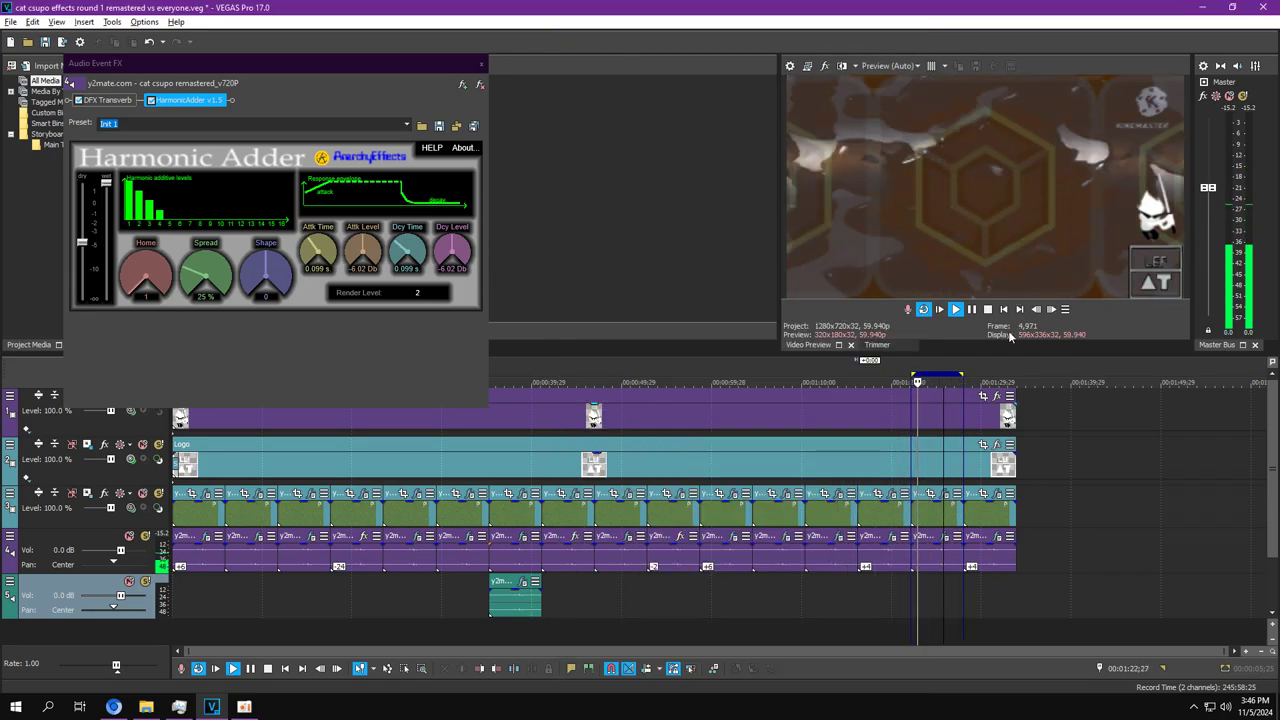
{"action": "left_click", "coordinate": [972, 310]}
Set the loop region to the sixteenth clip, open its effect windows, and place the playhead inside the clip.
{"action": "double_click", "coordinate": [978, 519]}
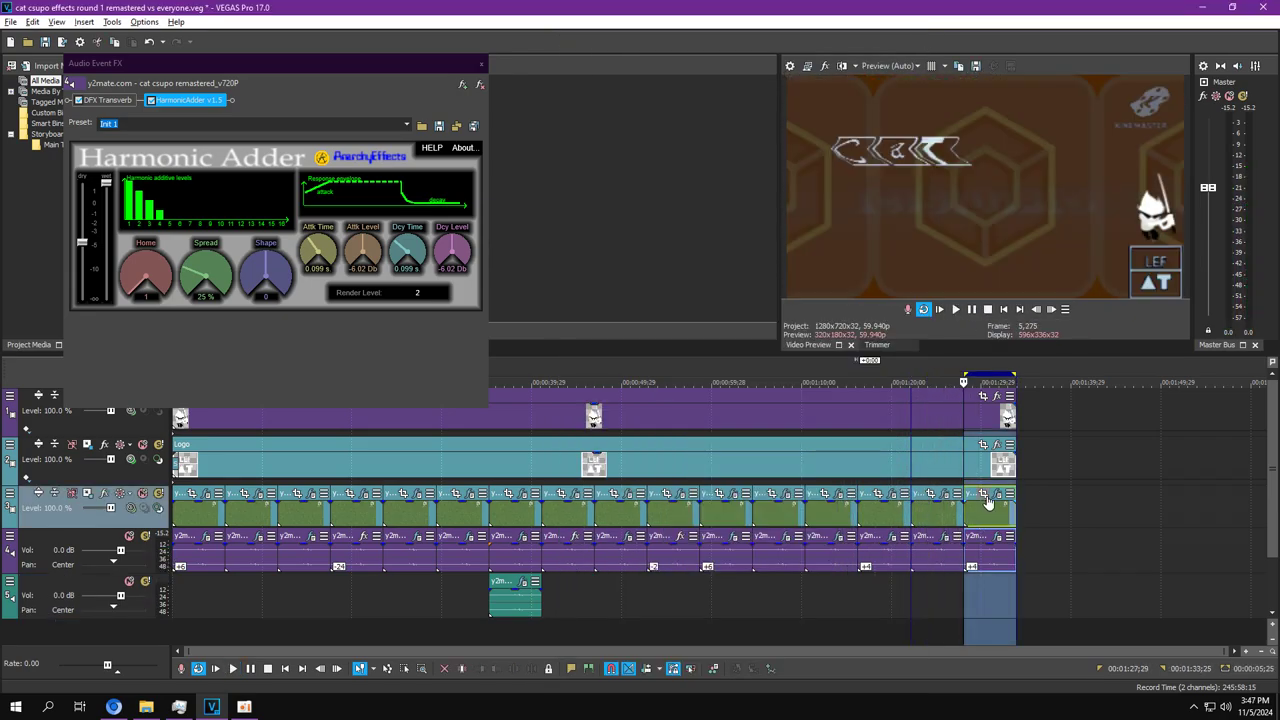
{"action": "left_click", "coordinate": [995, 493]}
{"action": "left_click", "coordinate": [983, 622]}
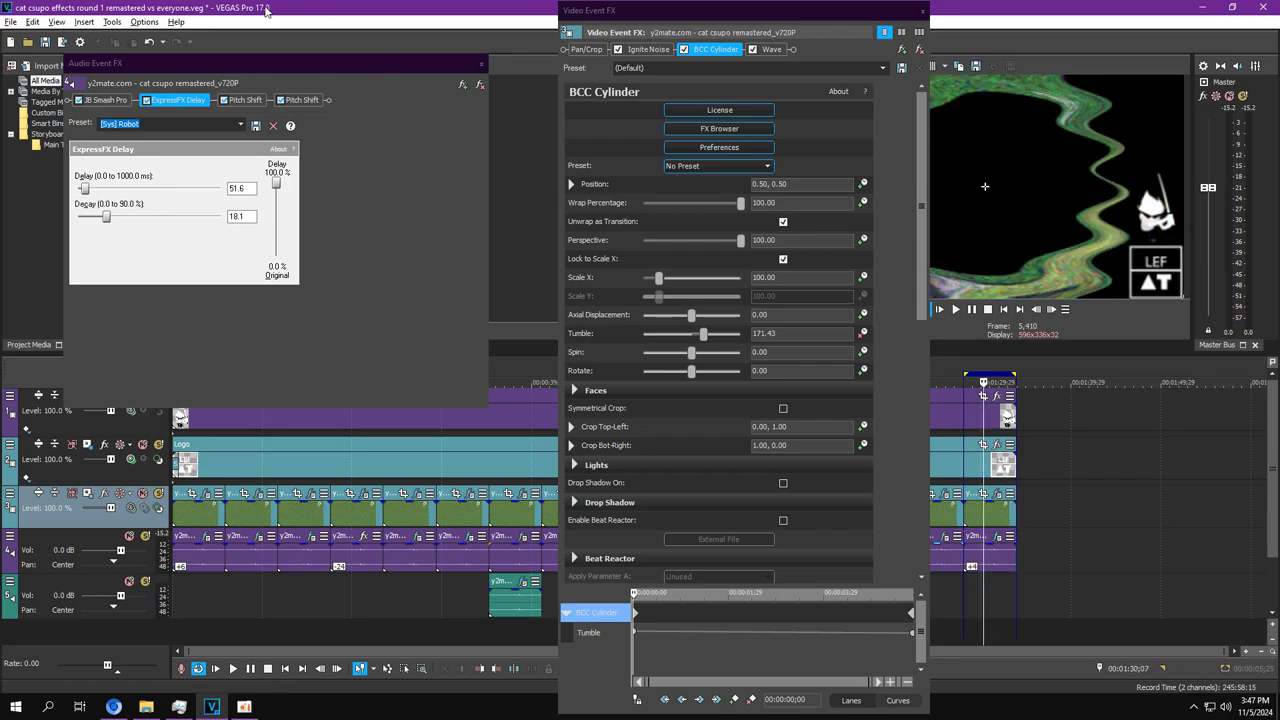
Show the sixteenth clip's JB Smash Pro and ExpressFX Delay audio settings, Ignite Noise, and BCC Cylinder values at the start and end keyframes.
{"action": "left_click", "coordinate": [127, 100]}
{"action": "left_click", "coordinate": [634, 50]}
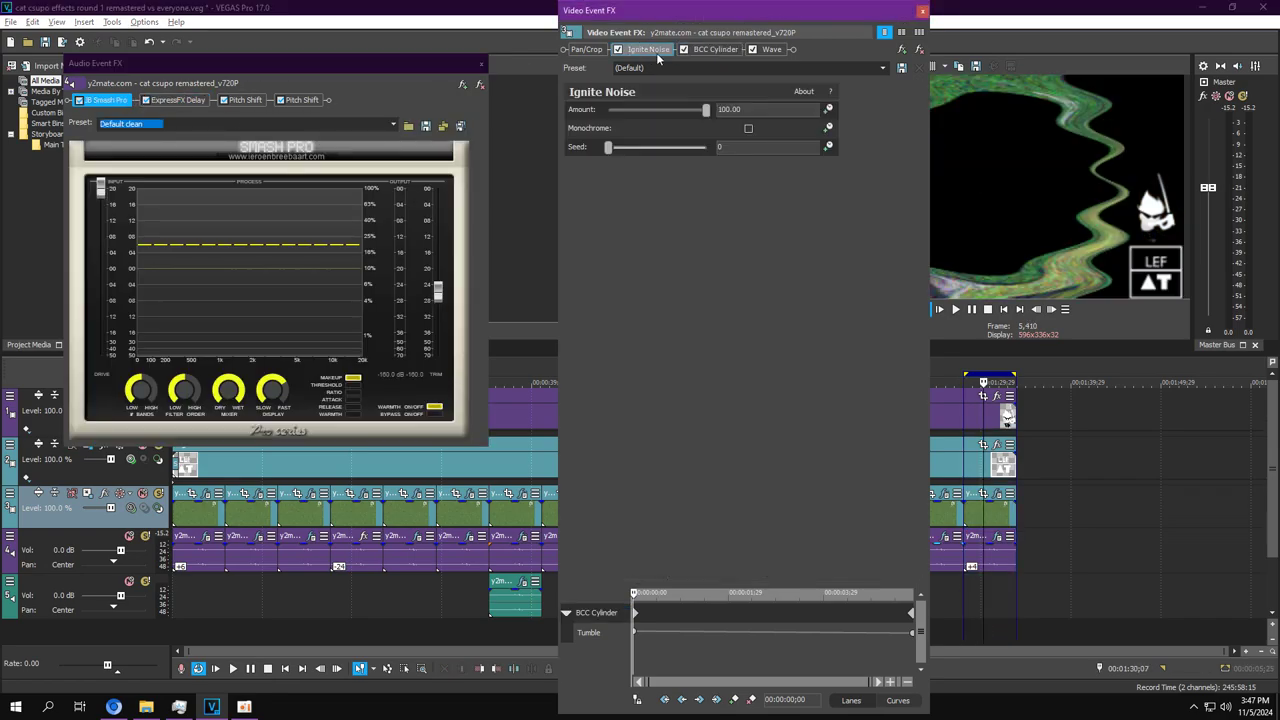
{"action": "left_click", "coordinate": [715, 49]}
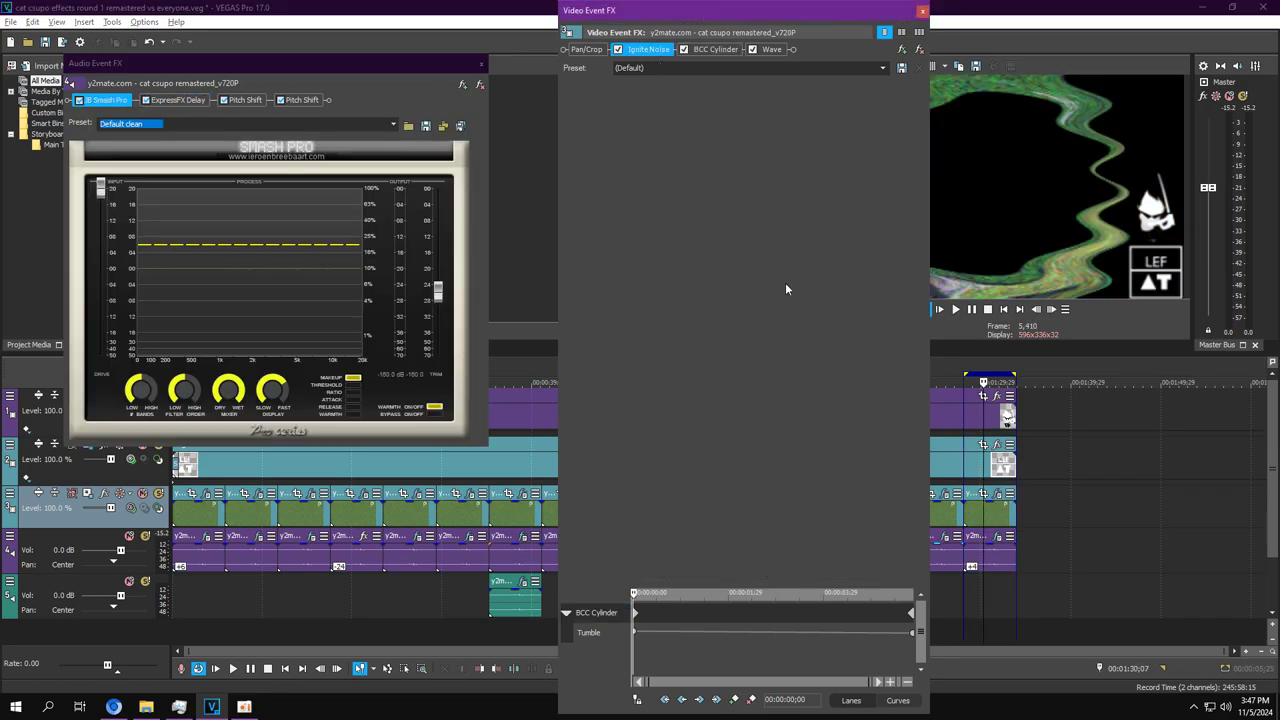
{"action": "left_click_drag", "start_coordinate": [635, 598], "coordinate": [1044, 624]}
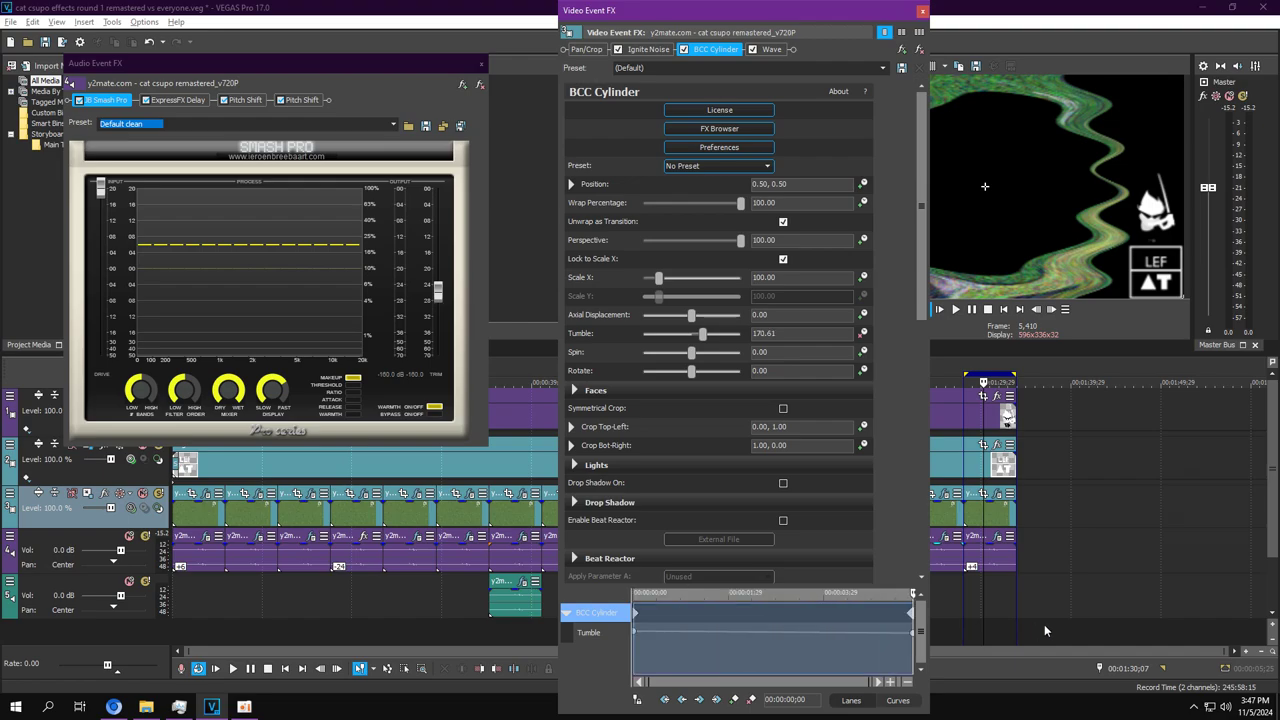
{"action": "left_click", "coordinate": [168, 100]}
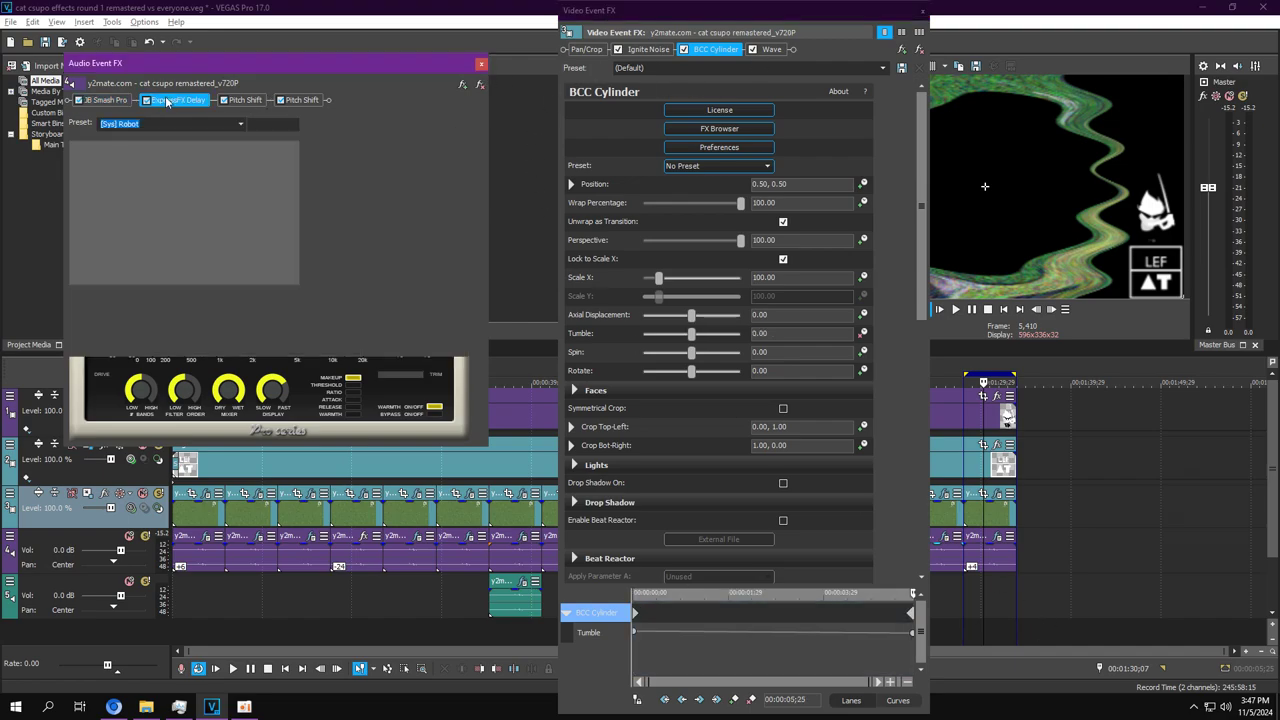
{"action": "left_click_drag", "start_coordinate": [917, 598], "coordinate": [322, 564]}
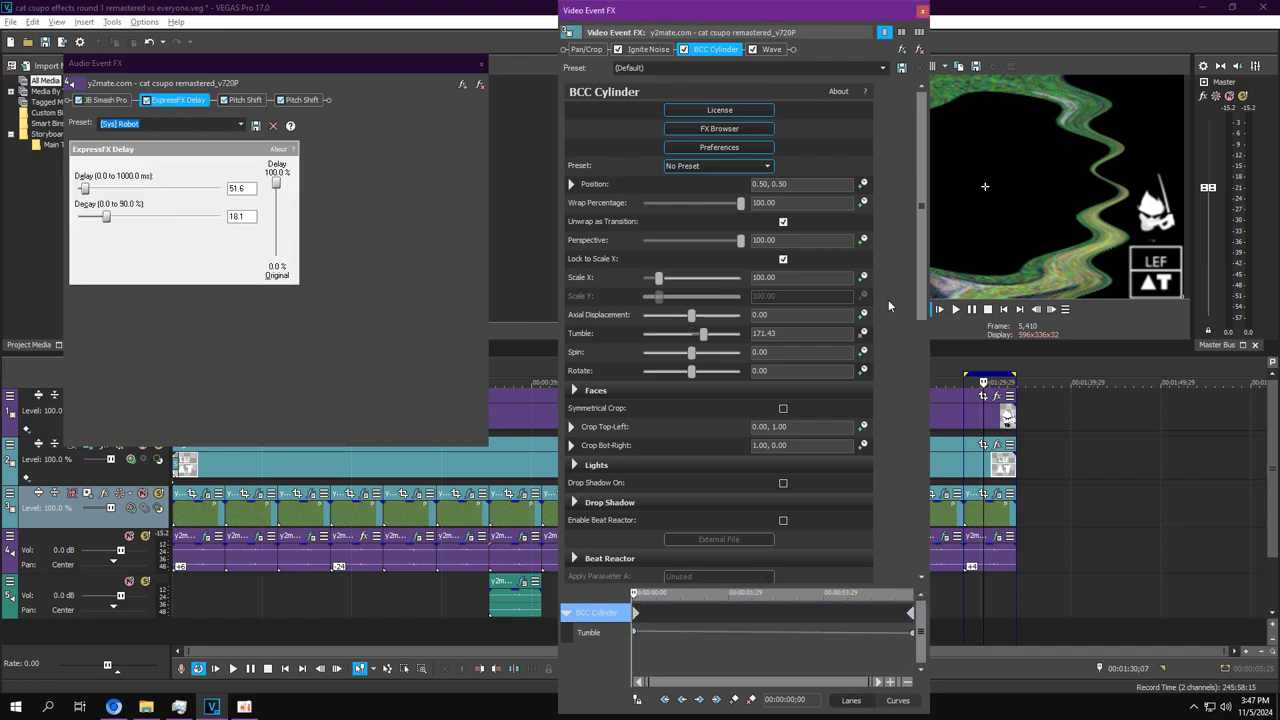
Show the sixteenth clip's Wave video effect settings and both of its Pitch Shift audio effects.
{"action": "left_click", "coordinate": [242, 100]}
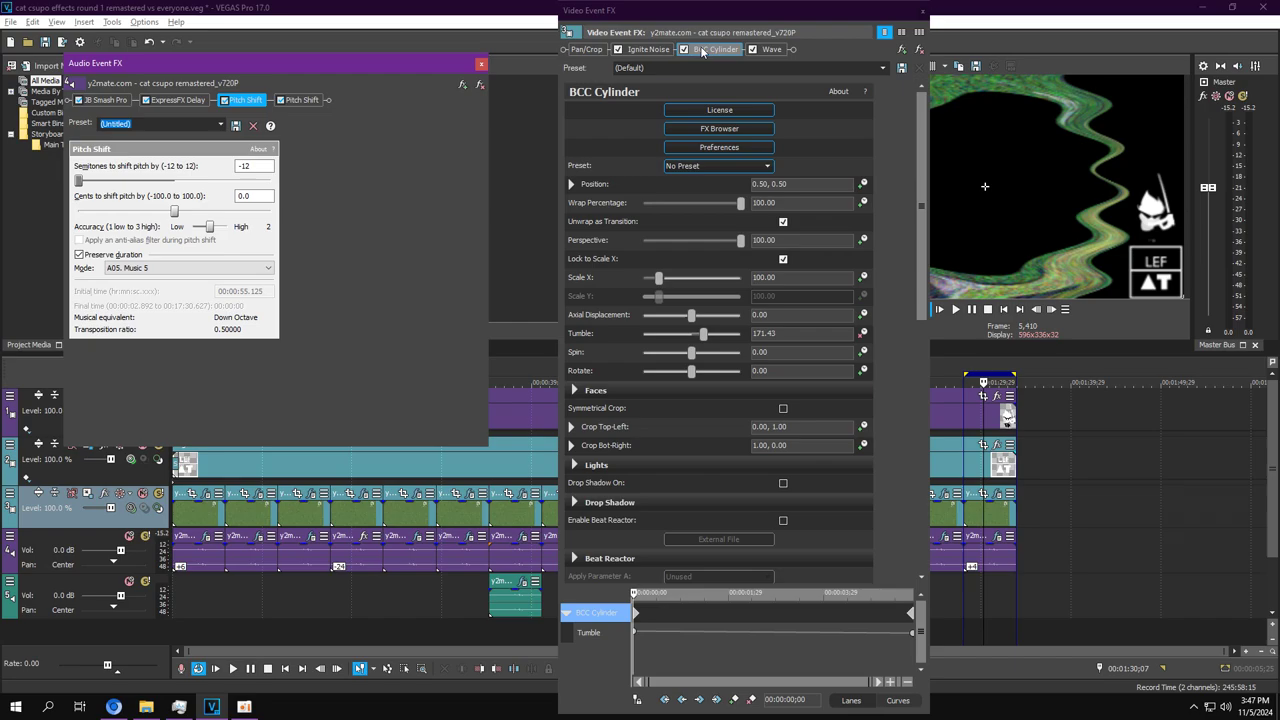
{"action": "left_click", "coordinate": [772, 49]}
{"action": "left_click", "coordinate": [303, 92]}
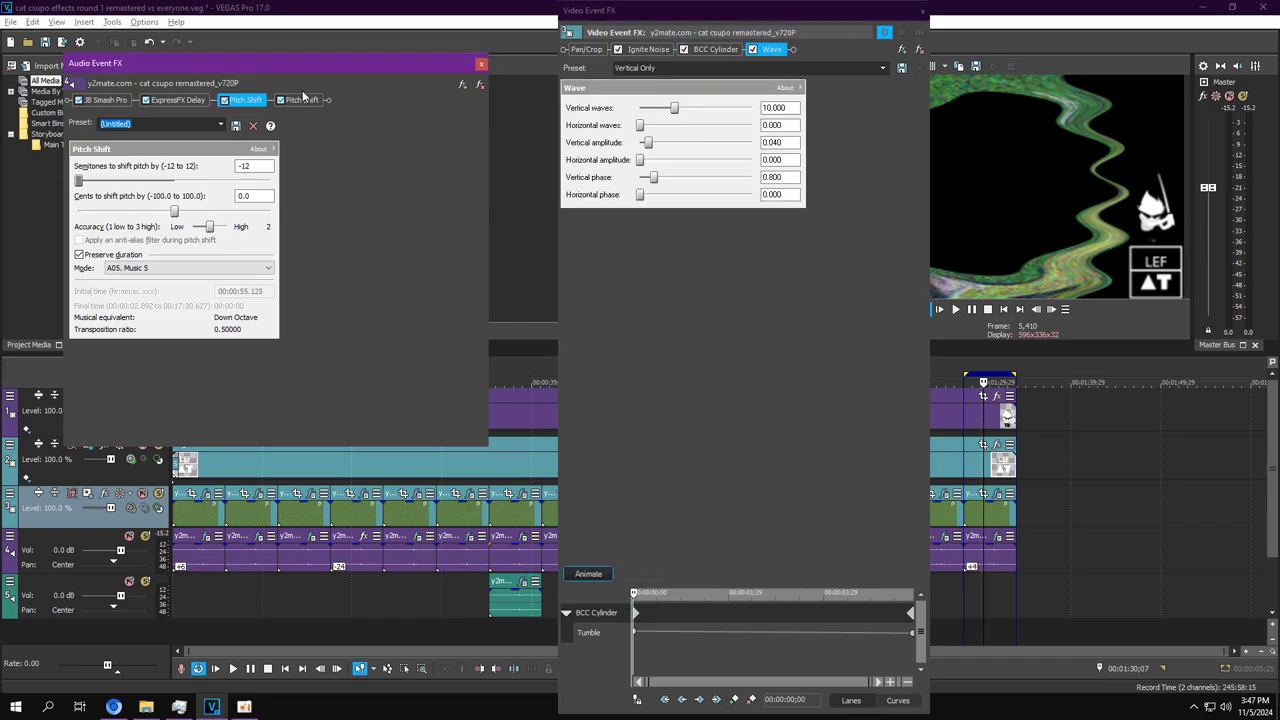
{"action": "left_click", "coordinate": [303, 100]}
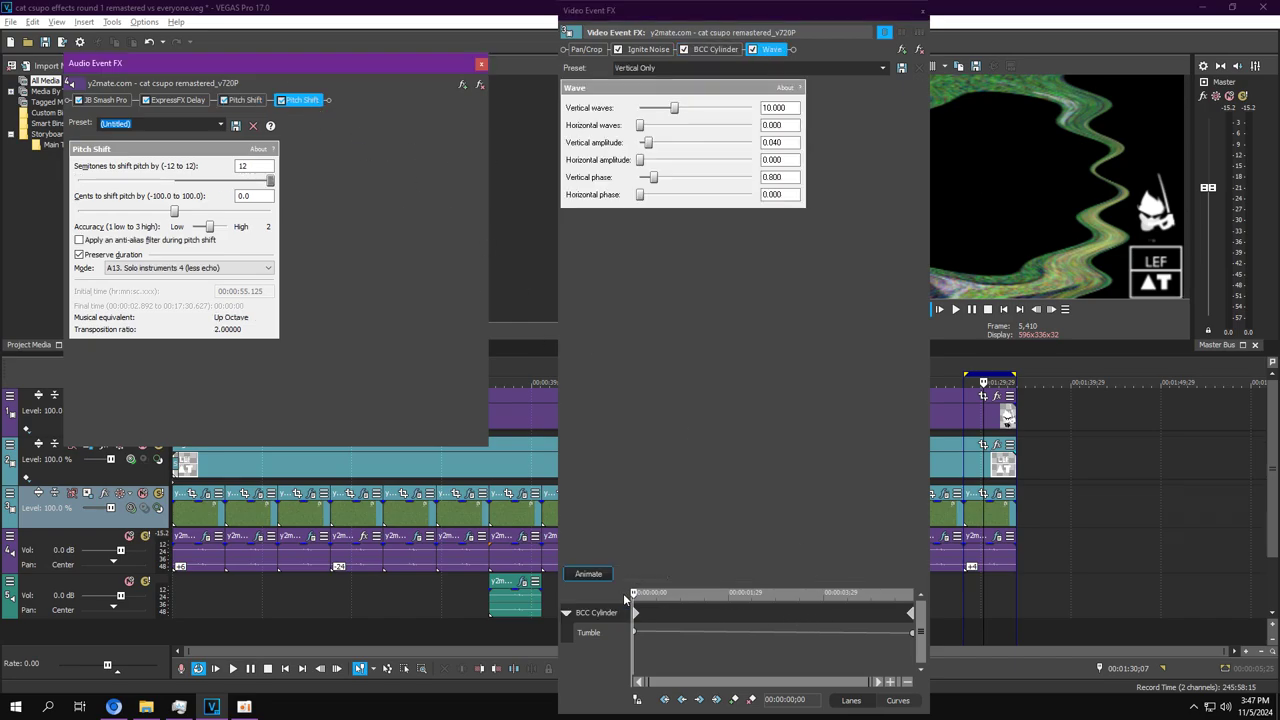
Close the sixteenth clip's video effects window and preview the clip.
{"action": "left_click", "coordinate": [922, 11]}
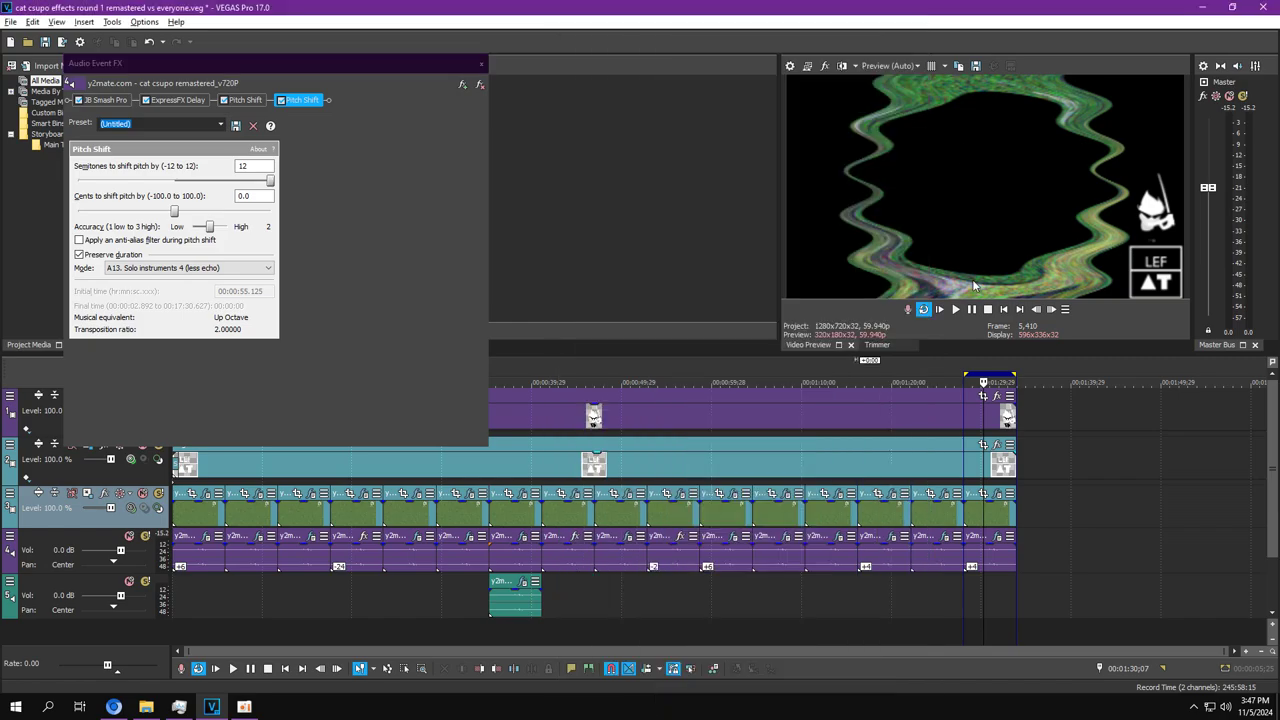
{"action": "key", "text": "space"}
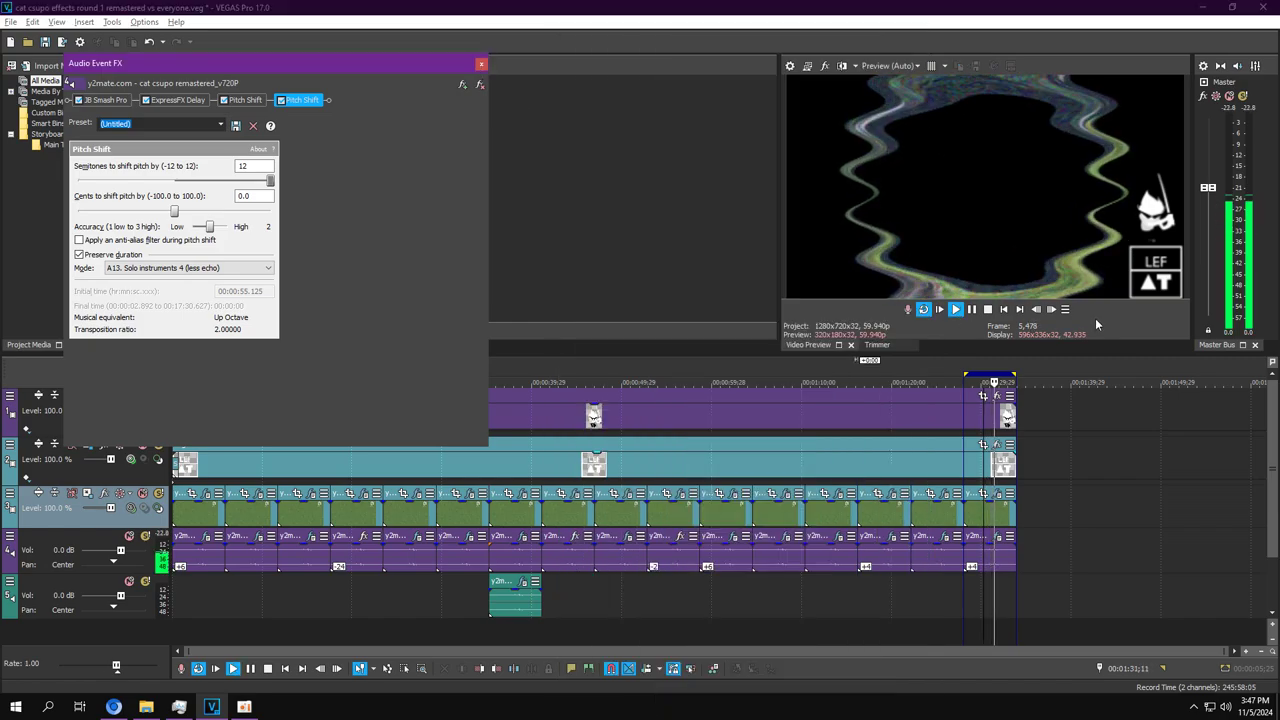